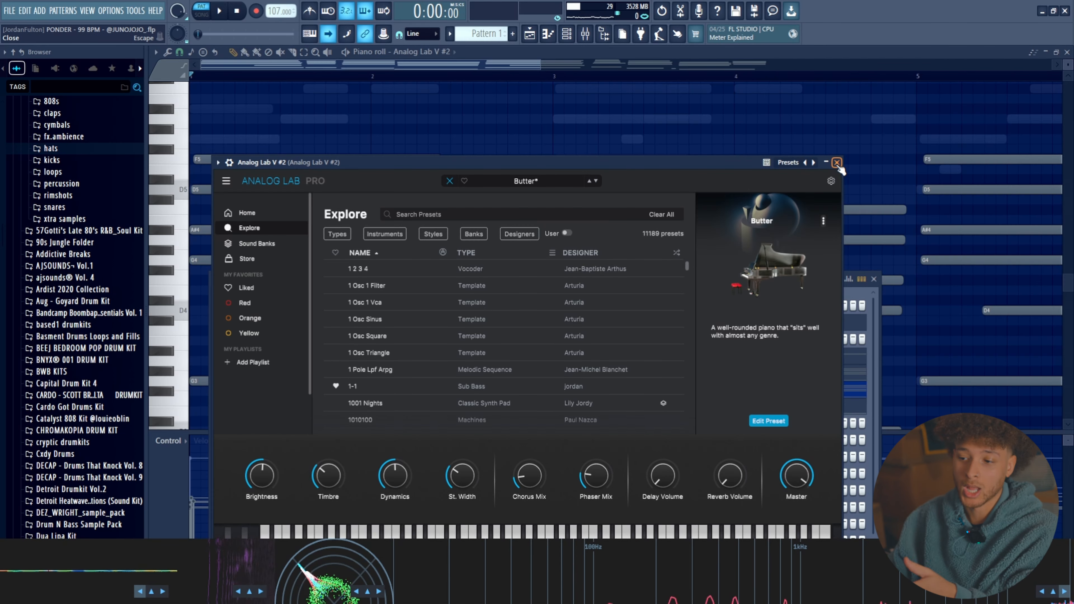
Step: Play back the Analog Lab V #2 chord pattern in the piano roll and turn off auto-scrolling
click(838, 162)
key(space)
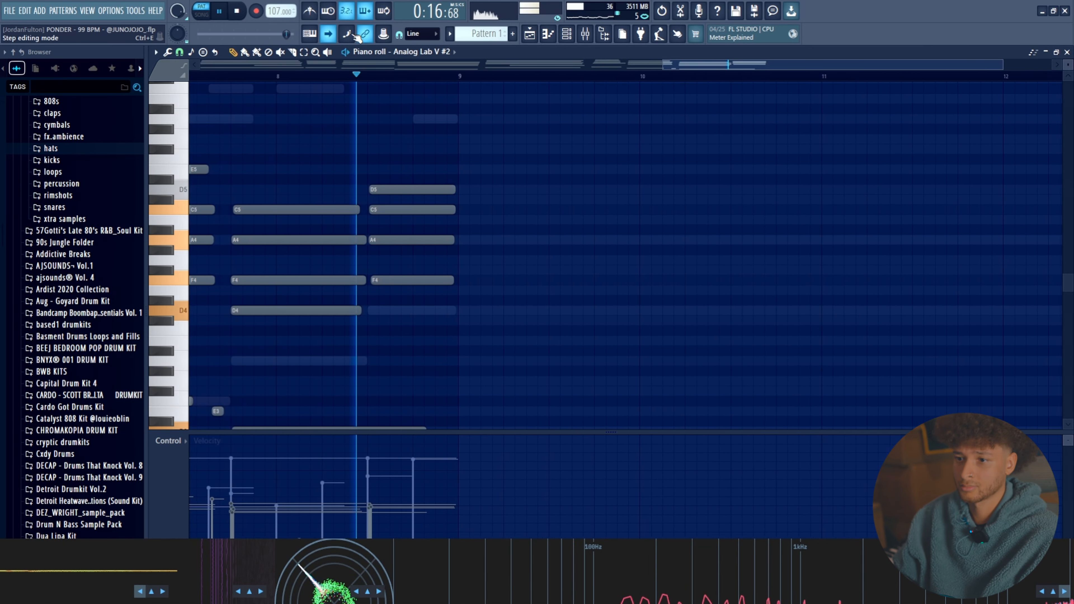
key(space)
click(329, 36)
Step: Select the first four chords one after another in the Analog Lab V #2 piano roll to examine their notes
scroll(319, 247, down, 5)
scroll(271, 267, up, 2)
drag(233, 114, 210, 283)
drag(313, 294, 325, 149)
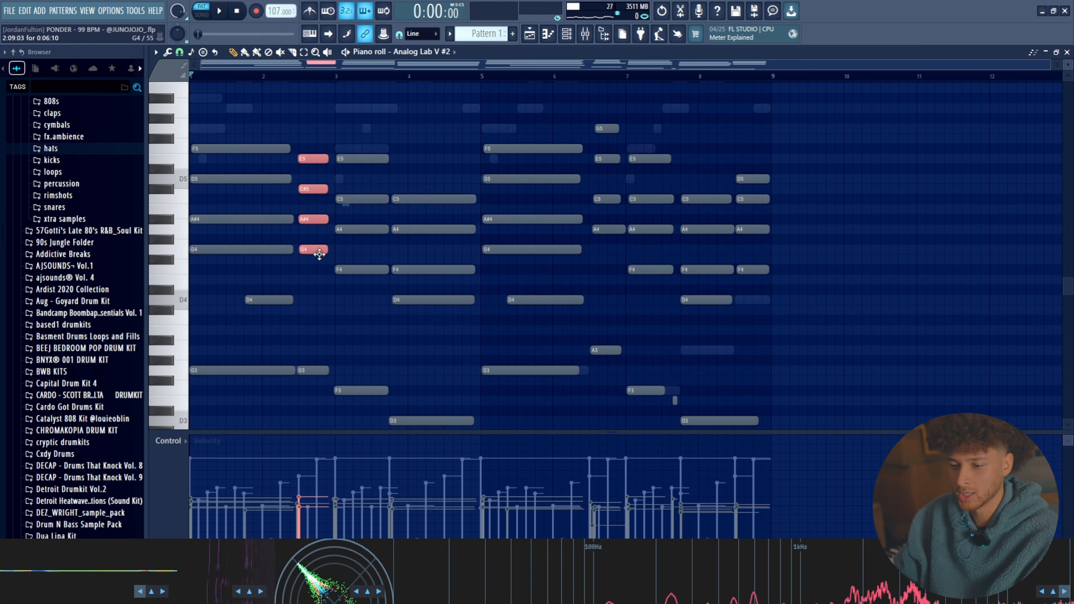
drag(353, 295, 379, 144)
drag(442, 322, 419, 155)
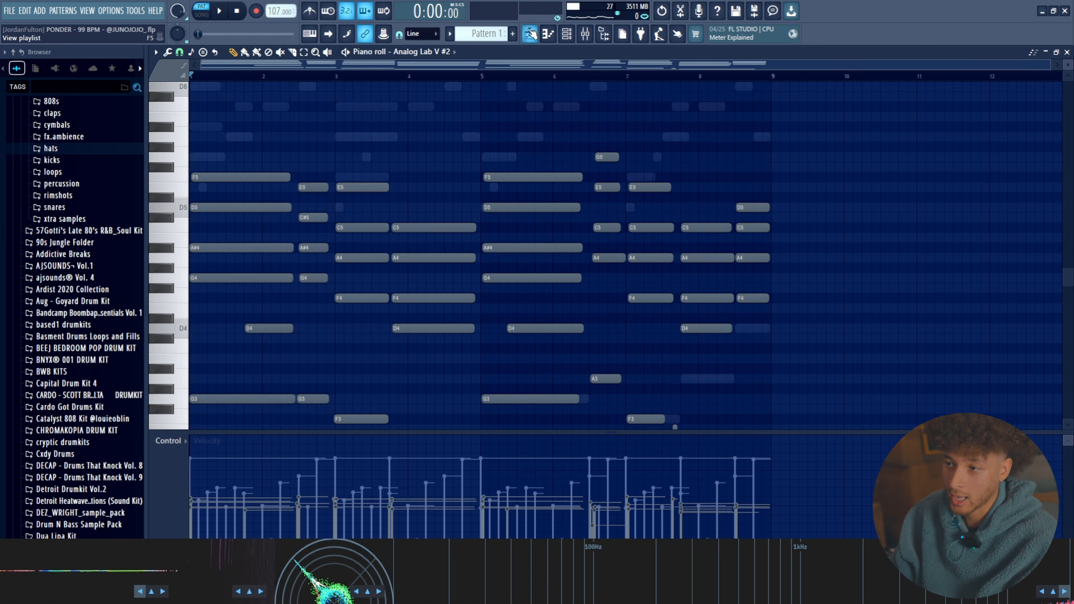
Step: Open the Analog Lab V #3 instrument from the channel rack to view its preset
click(530, 34)
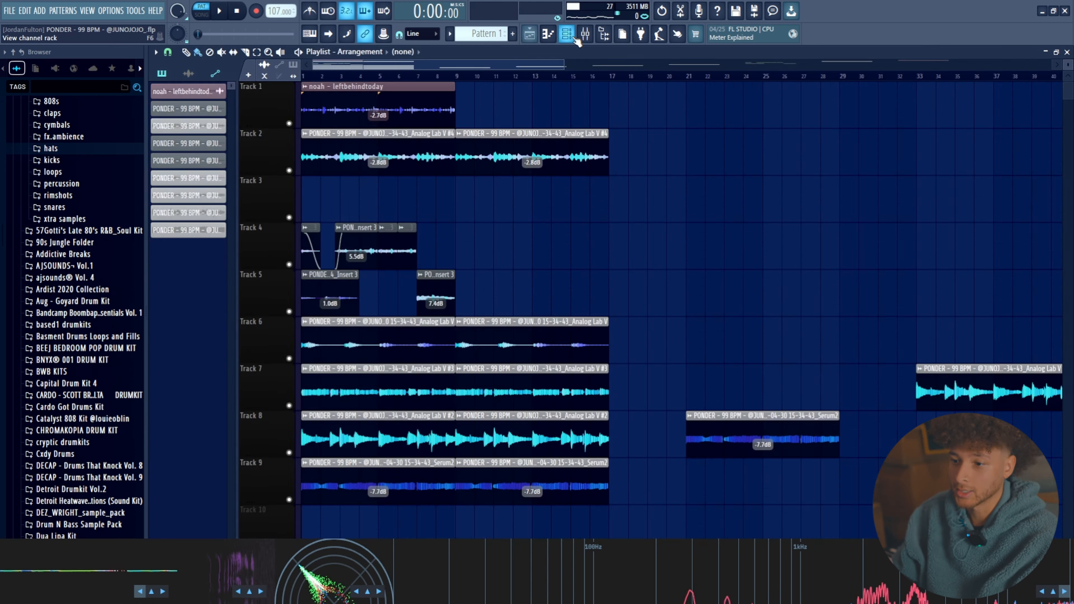
scroll(350, 305, down, 2)
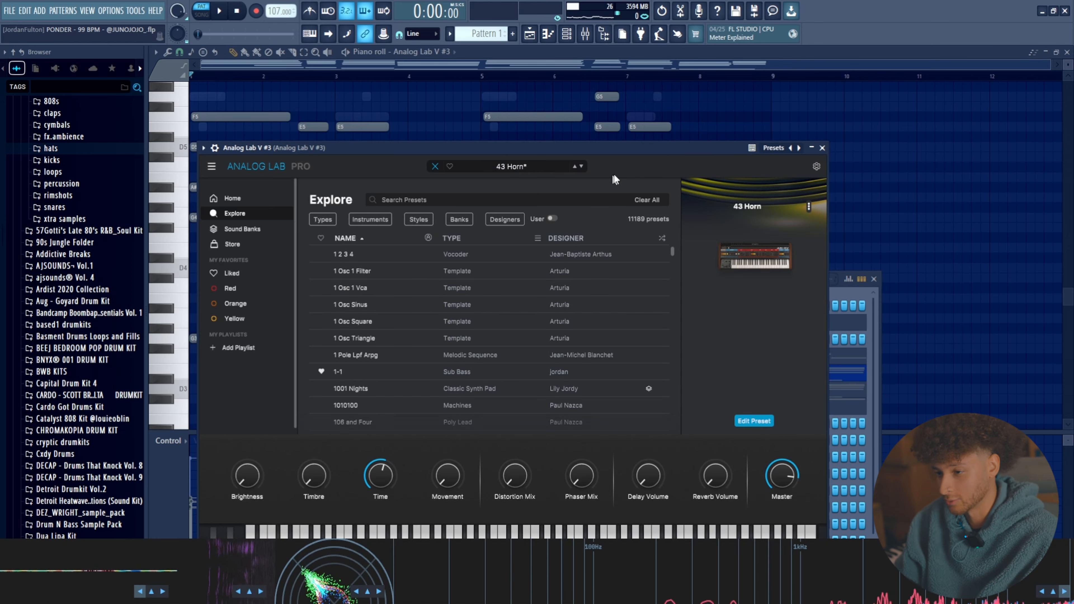
mouse_move(768, 266)
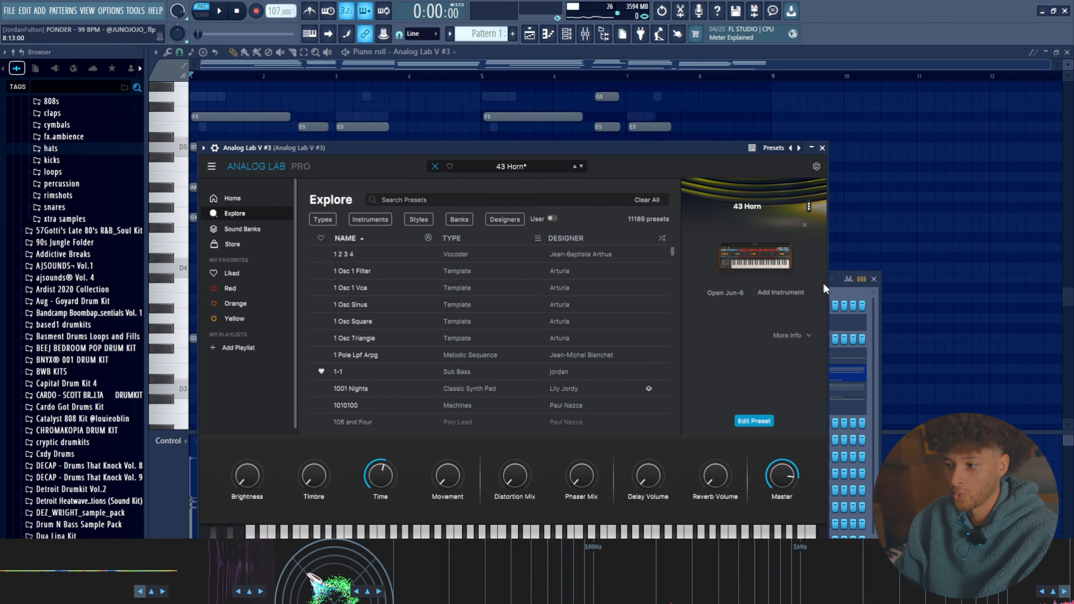
Step: Open the Analog Lab V #3 piano roll and play back its chord pattern
click(850, 296)
click(351, 382)
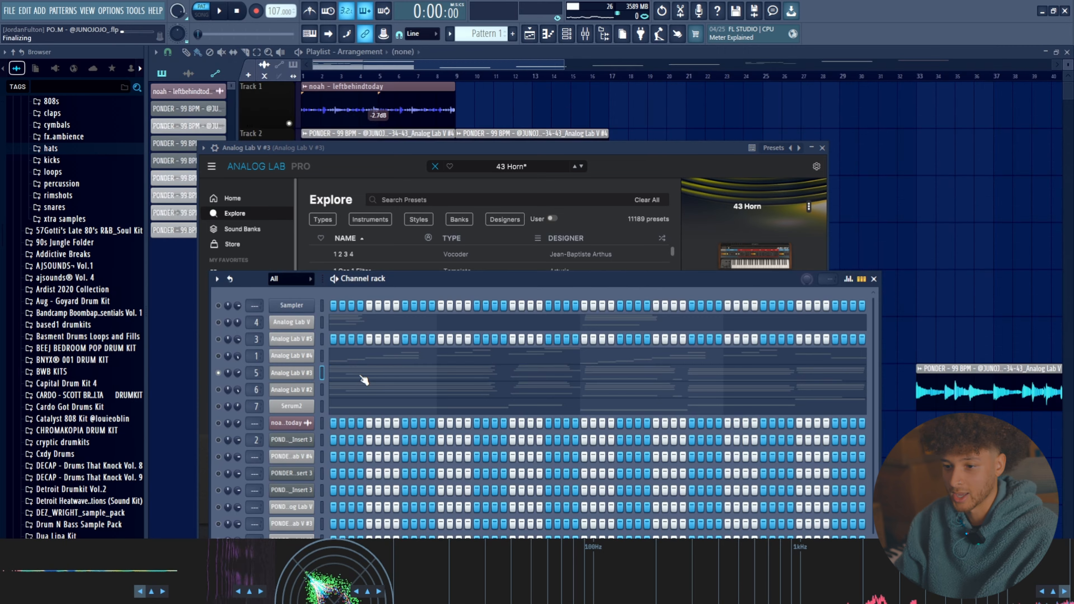
click(364, 378)
scroll(465, 300, up, 1)
scroll(507, 301, down, 1)
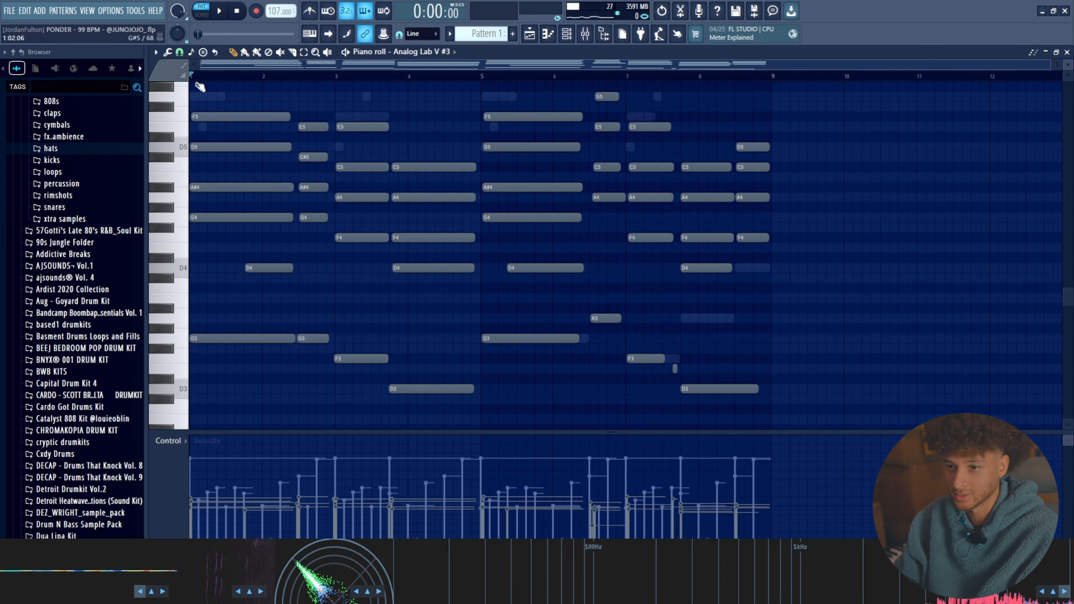
click(566, 34)
click(409, 373)
click(409, 372)
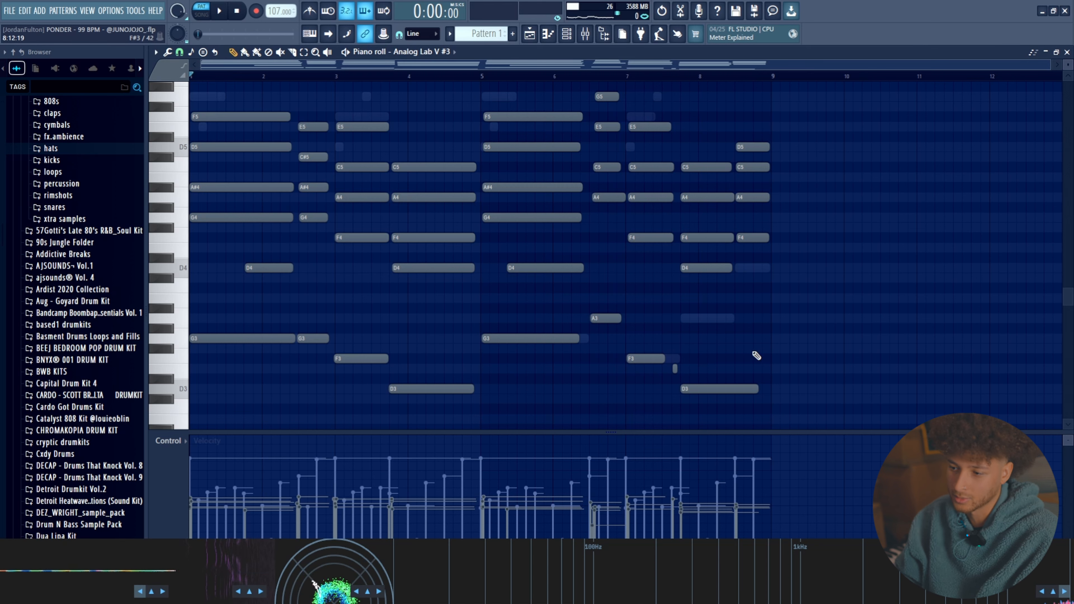
key(space)
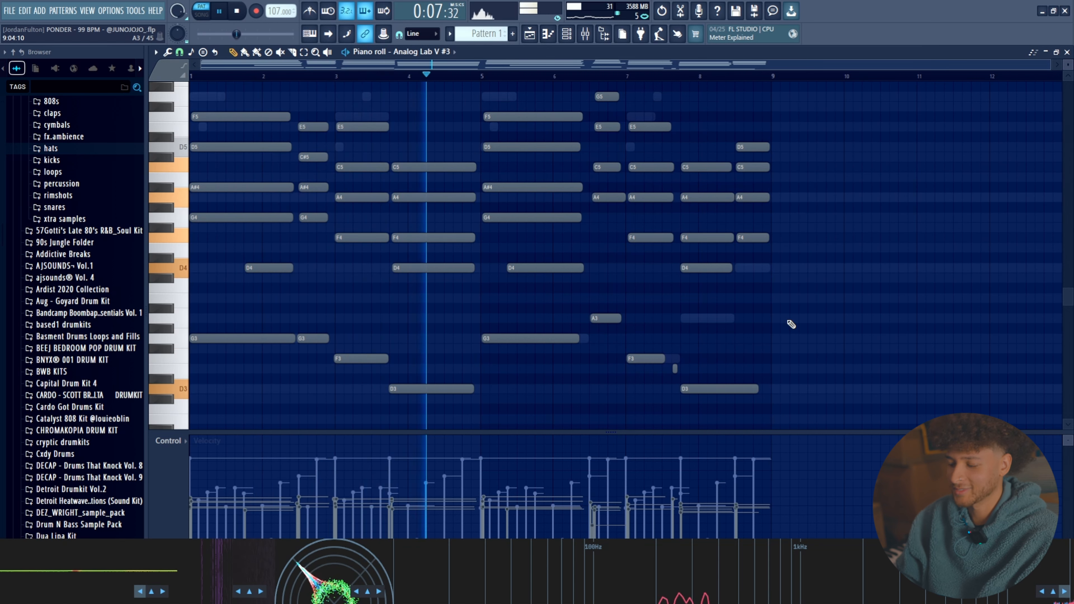
key(space)
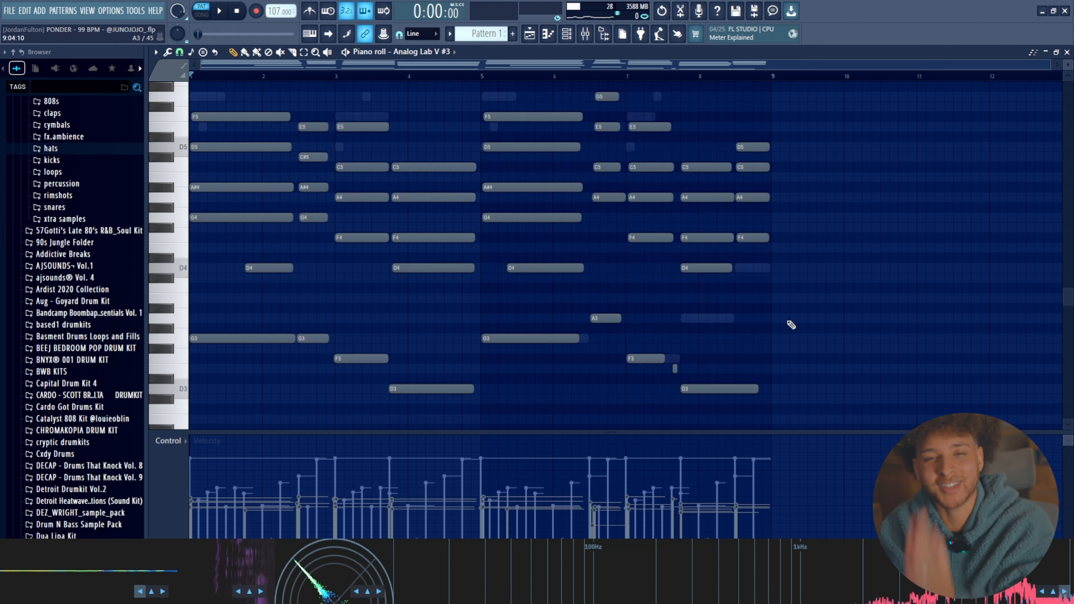
Step: Reopen the Analog Lab V #3 instrument and open its Jun-6 synth to examine the DCO and VCF controls
key(F6)
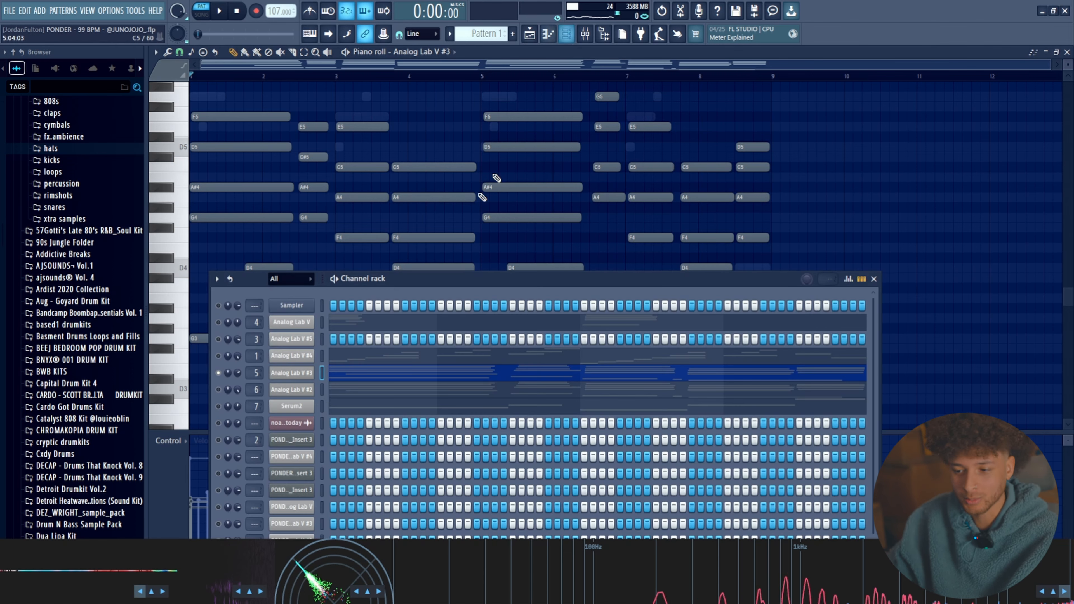
click(296, 372)
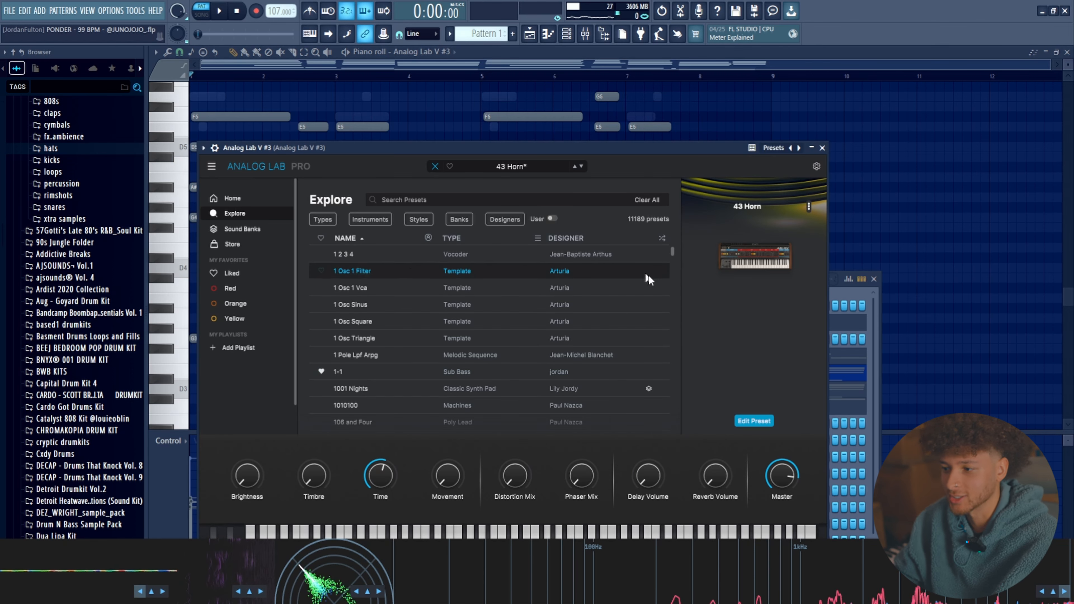
click(621, 74)
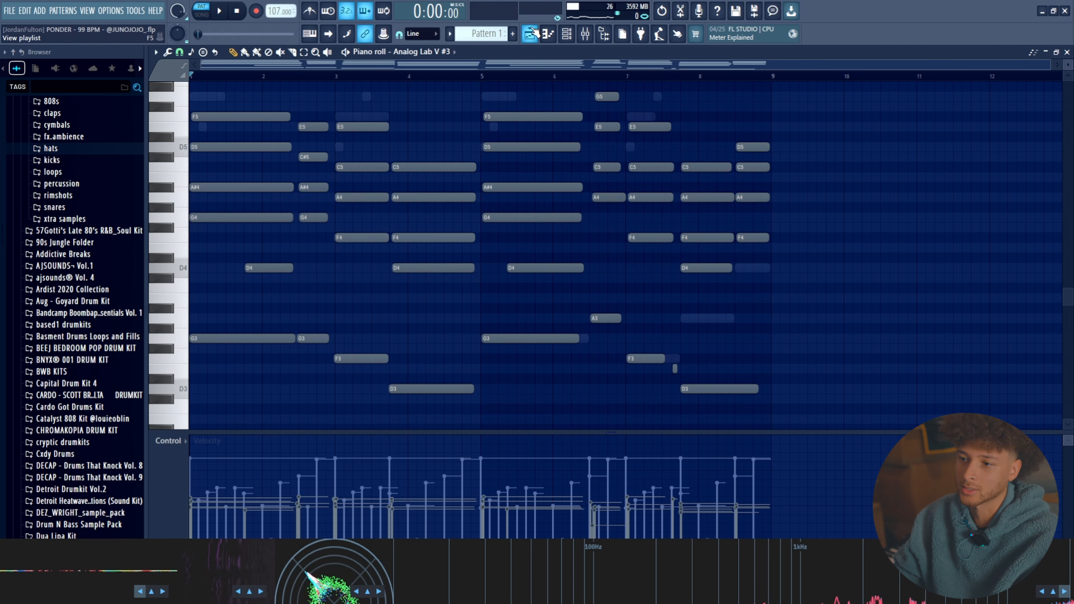
click(566, 34)
click(290, 372)
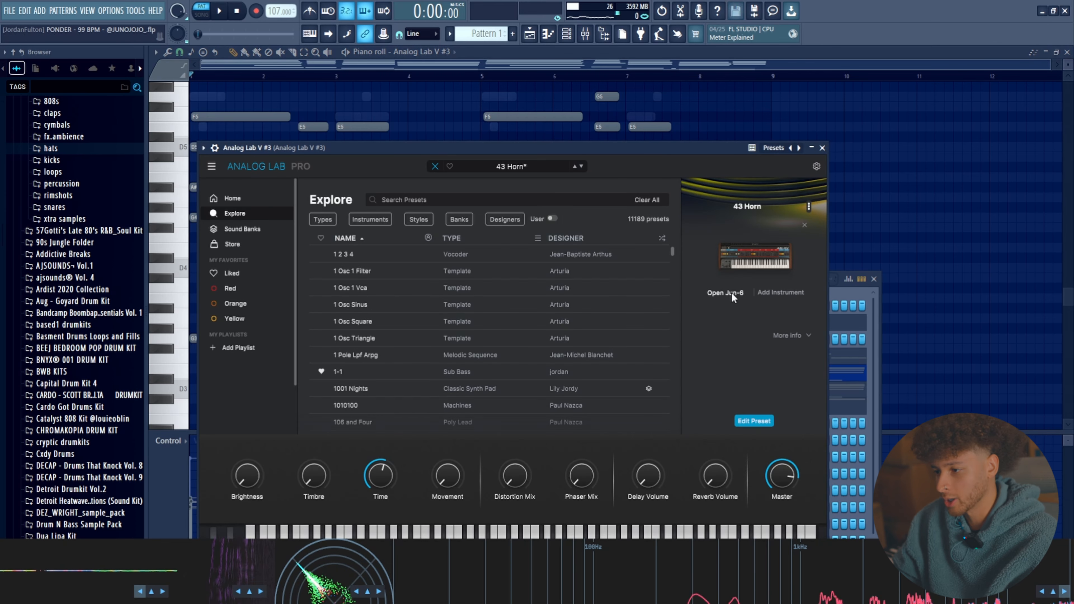
click(730, 292)
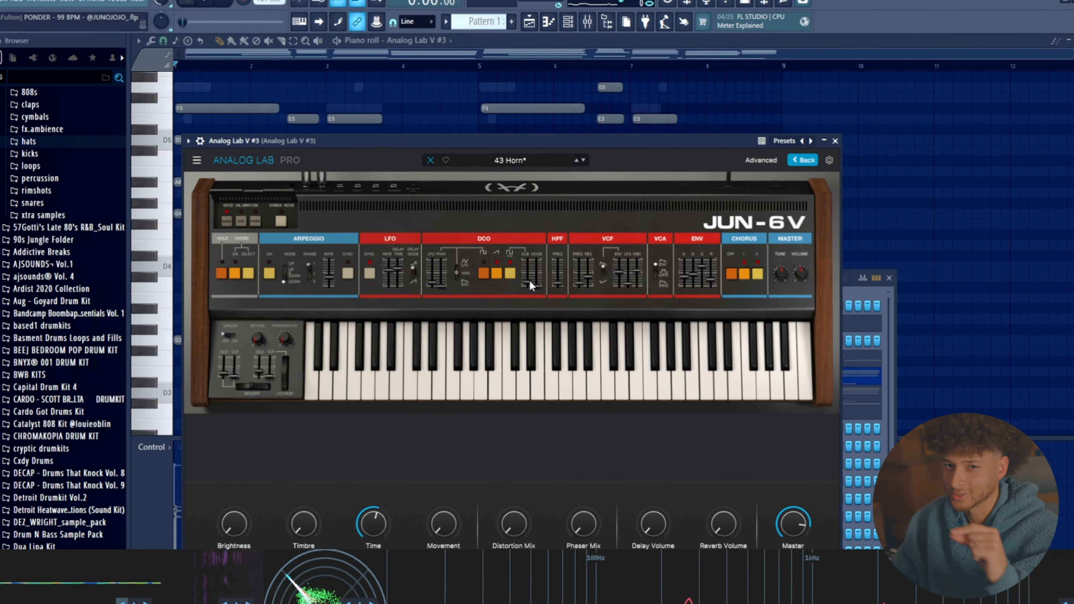
mouse_move(530, 281)
mouse_move(584, 281)
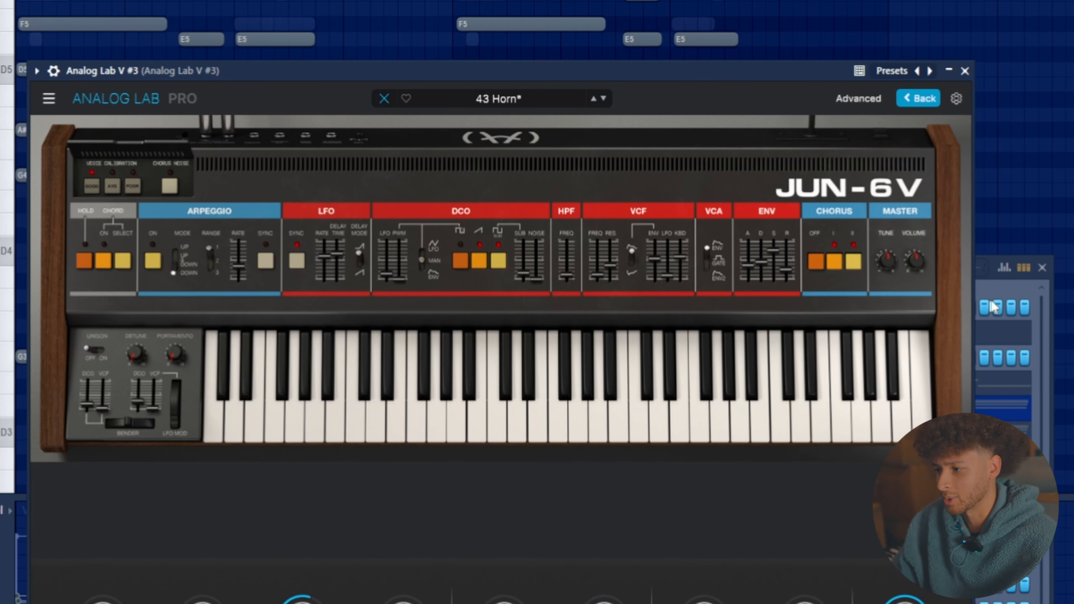
Step: Open the Analog Lab V #4 instrument from the channel rack to view its preset
click(993, 307)
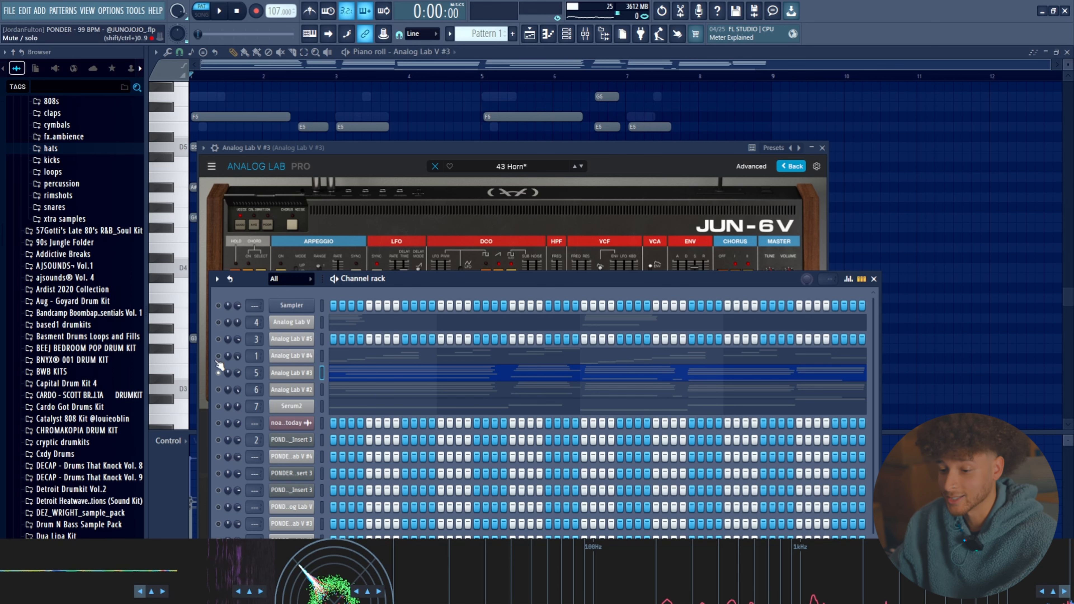
click(302, 359)
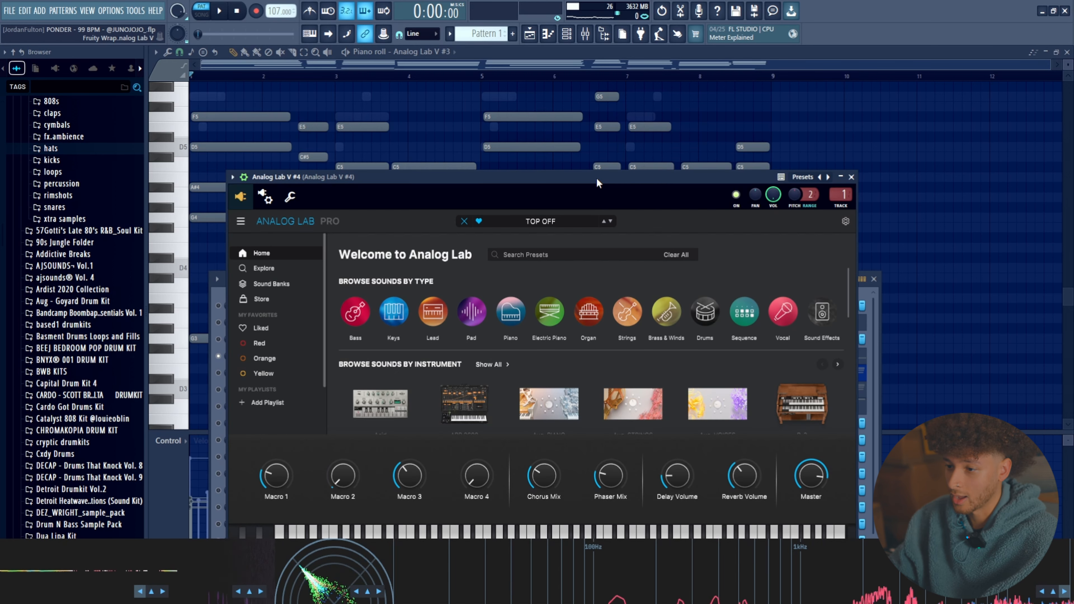
click(330, 295)
Step: Open the Analog Lab V #4 piano roll and play back its melody
click(358, 359)
ctrl+scroll(259, 263, up, 4)
scroll(296, 191, up, 5)
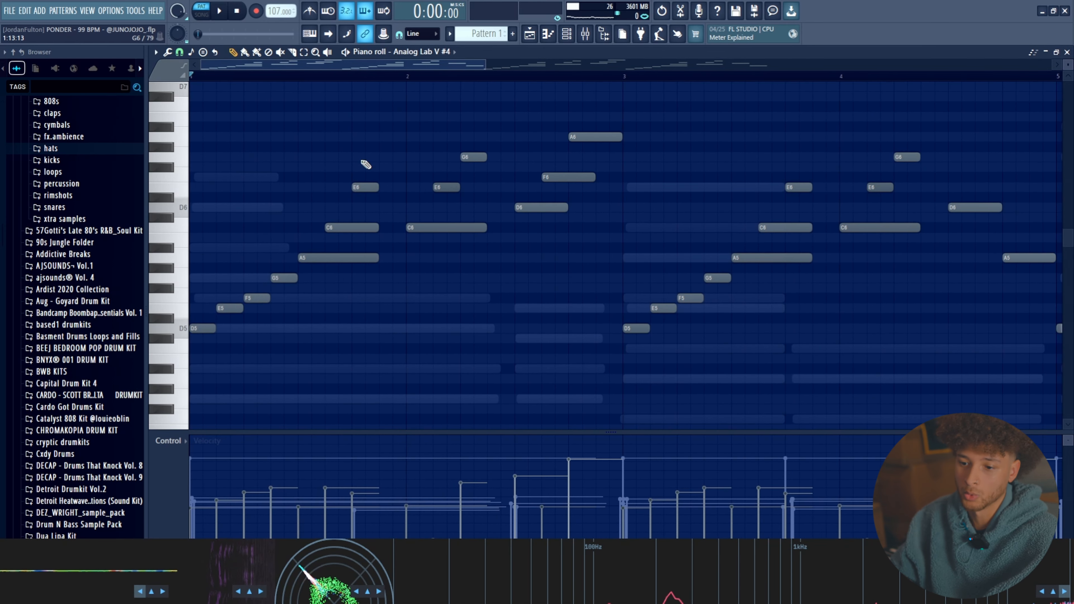
key(space)
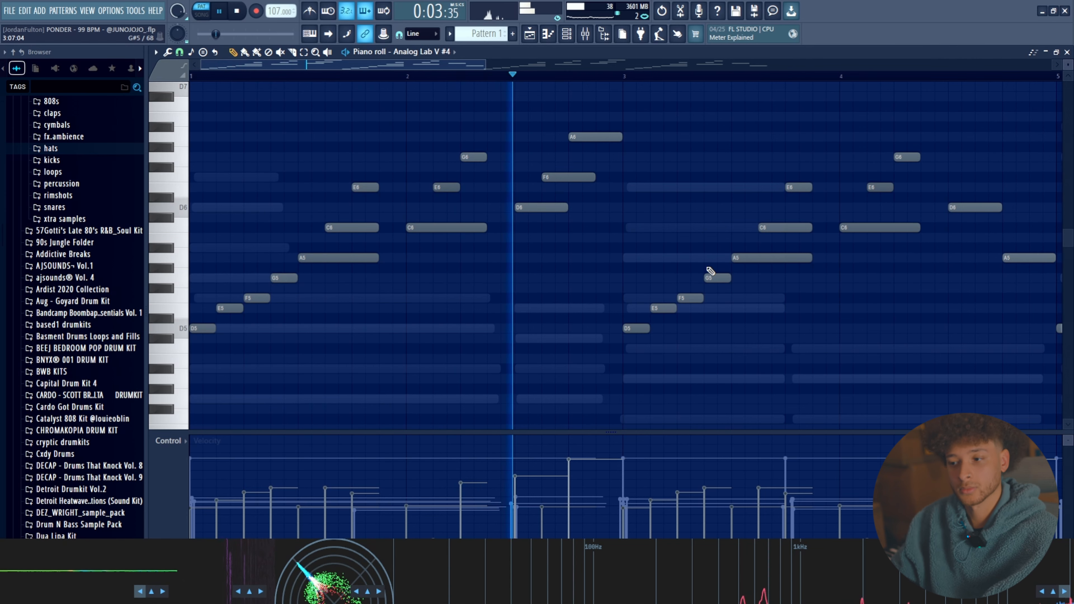
Step: Inspect the Effectrix2, ValhallaVintageVerb and HalfTime effects on the Analog Lab V #4 mixer track
click(585, 34)
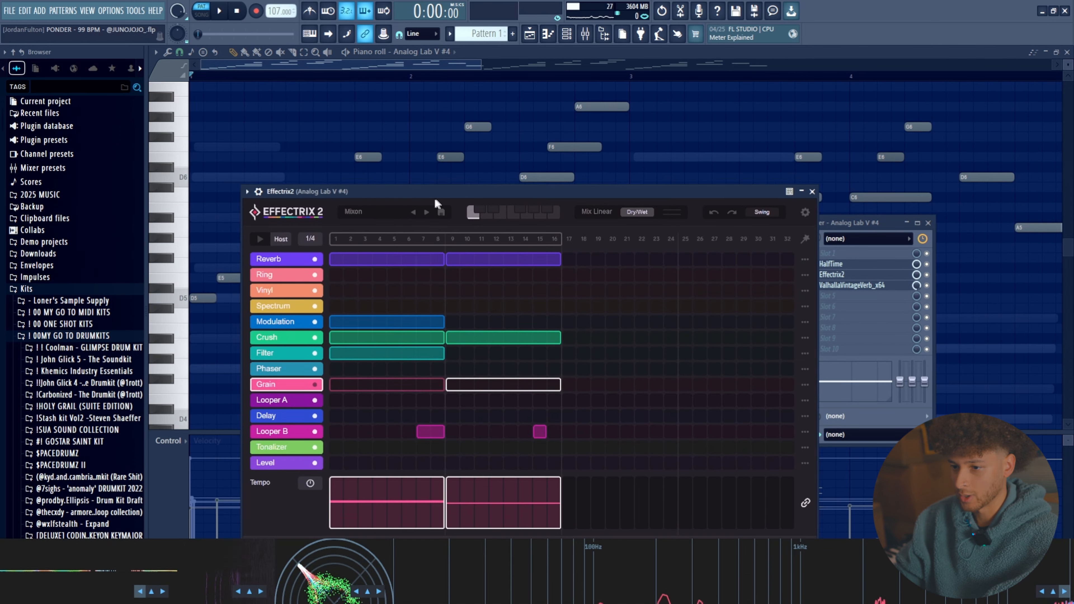
drag(388, 158, 384, 151)
click(871, 286)
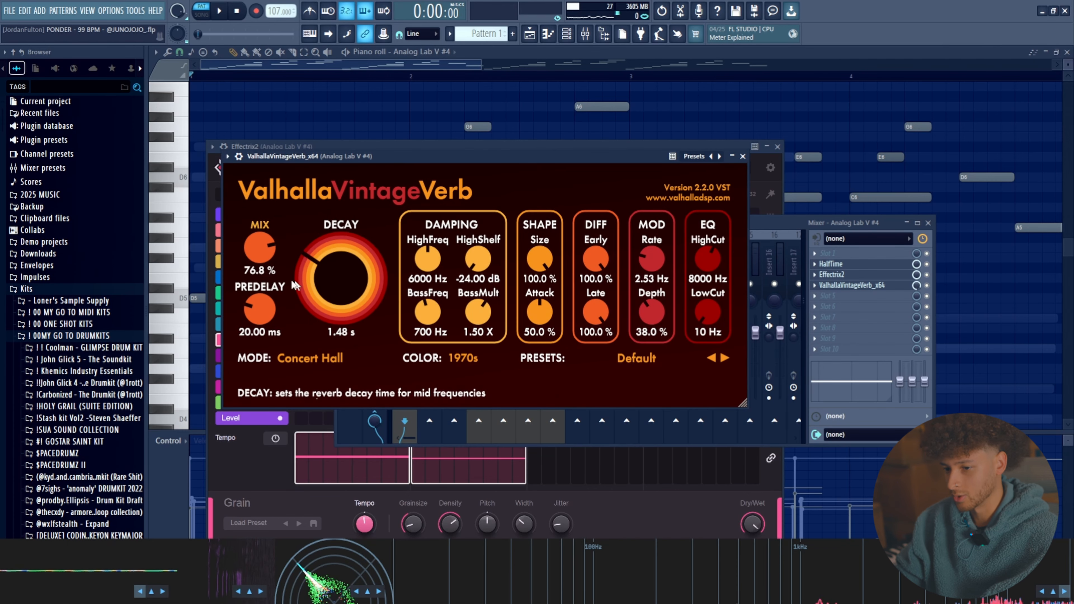
click(903, 276)
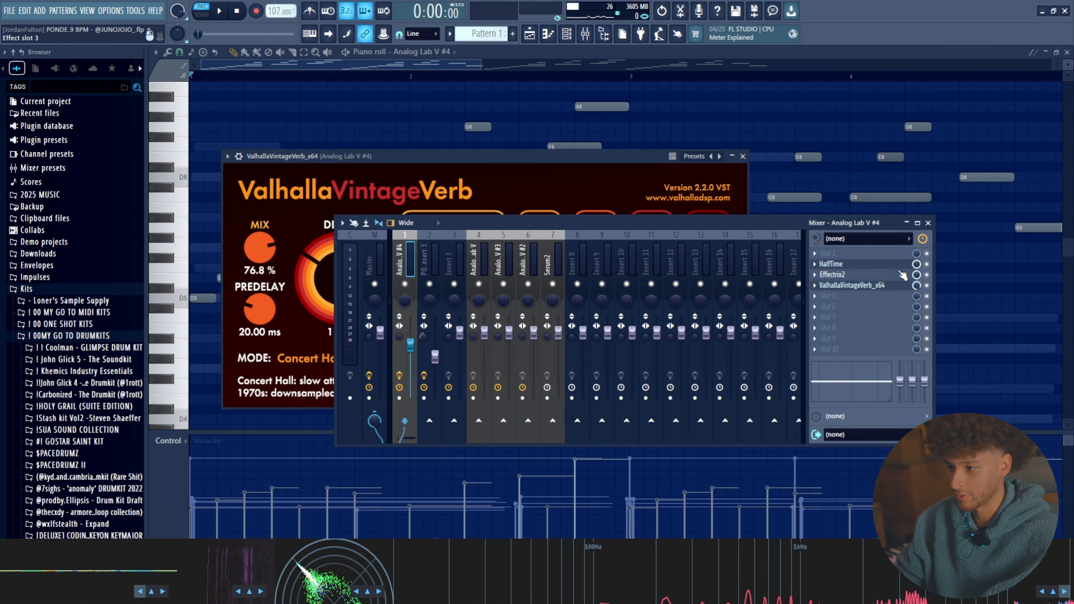
click(903, 265)
click(363, 122)
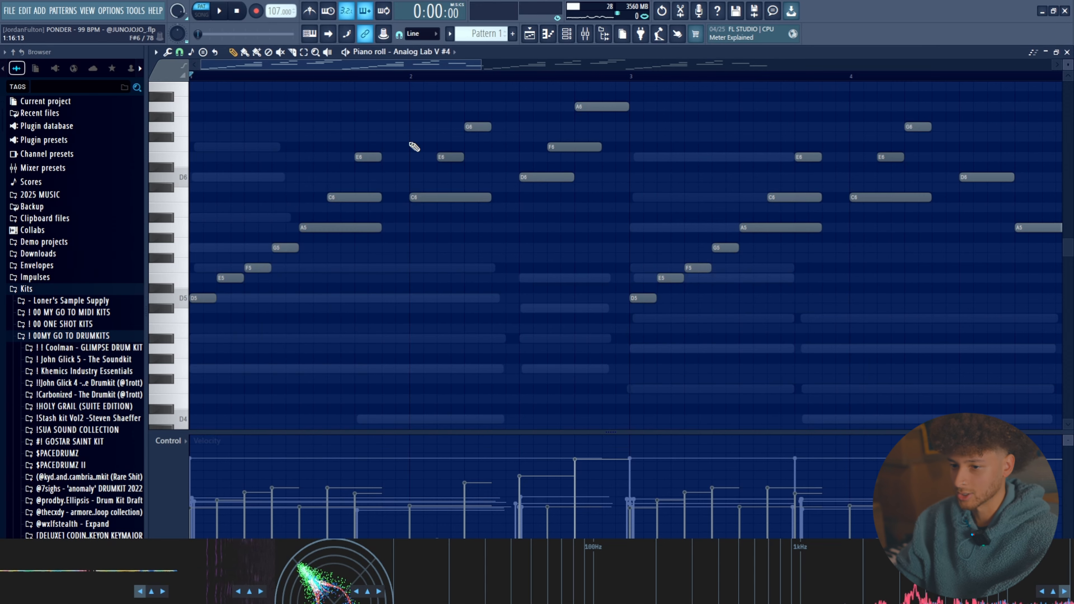
Step: Examine the melody phrases in the opening bars of the Analog Lab V #4 piano roll
scroll(400, 253, down, 3)
drag(366, 92, 412, 194)
drag(607, 165, 673, 285)
drag(407, 103, 390, 215)
drag(620, 154, 647, 266)
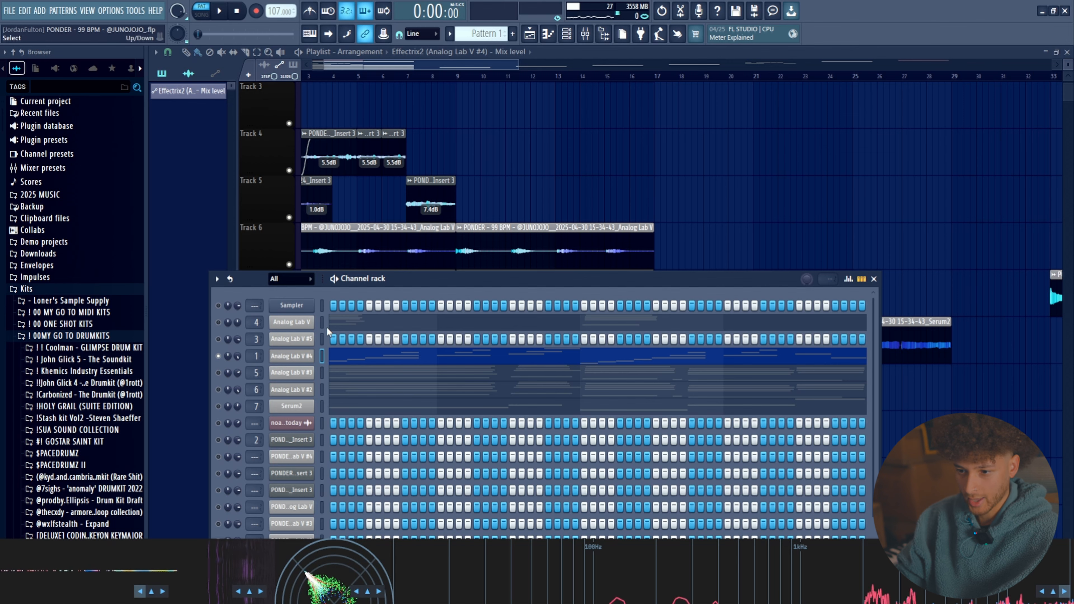
Step: View the VOID sound bank in the Analog Lab V instrument and play back that channel's piano-roll pattern
click(311, 325)
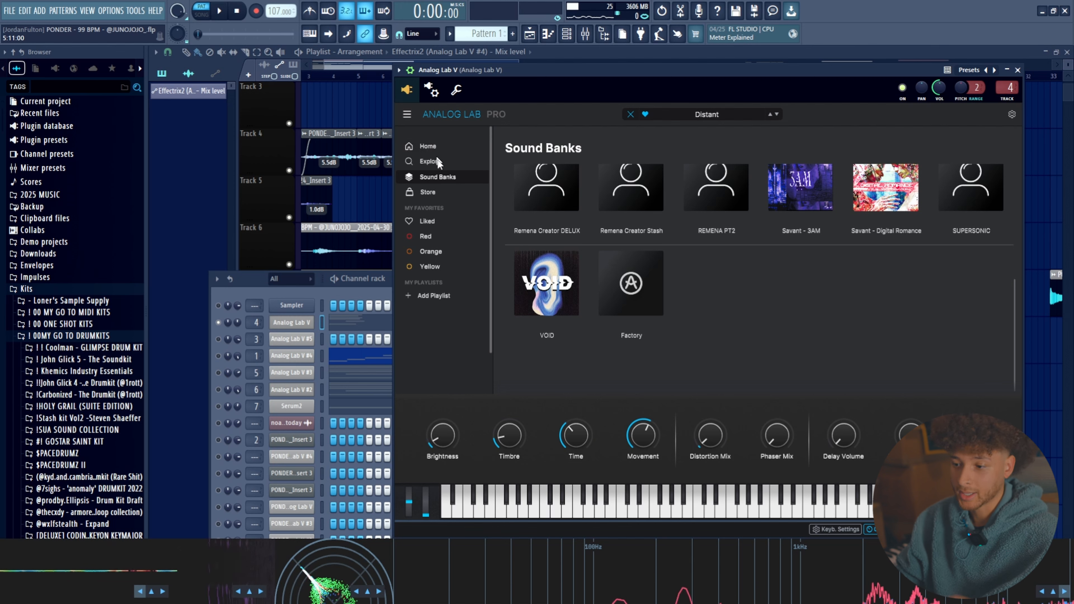
click(546, 282)
click(372, 324)
key(space)
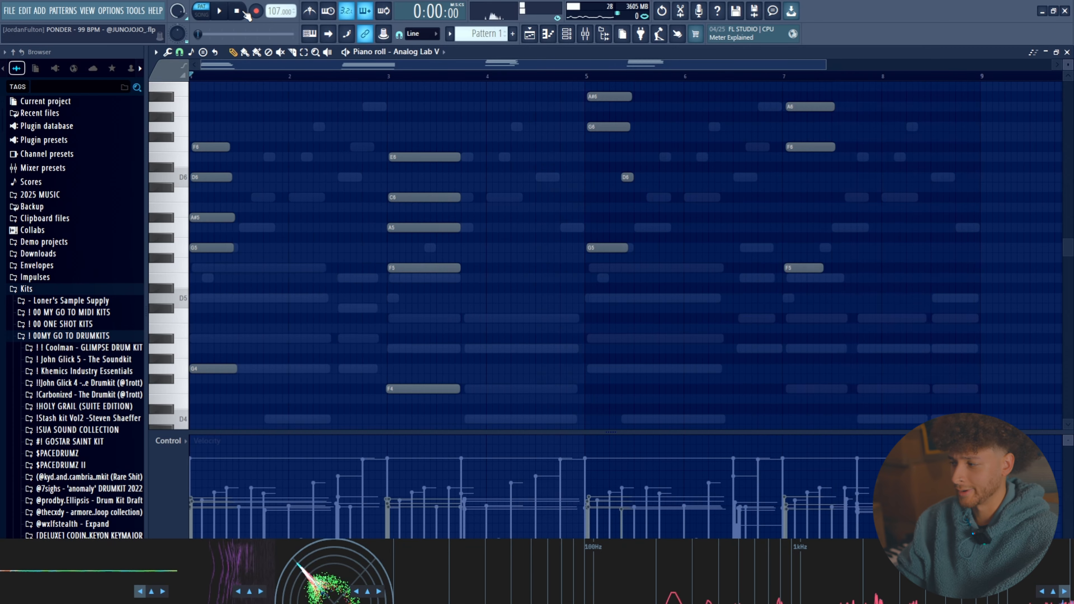
Step: Select the chords at bars 1 and 3 in the Analog Lab V piano roll, and invert the selection to compare the remaining chords
drag(193, 85, 275, 293)
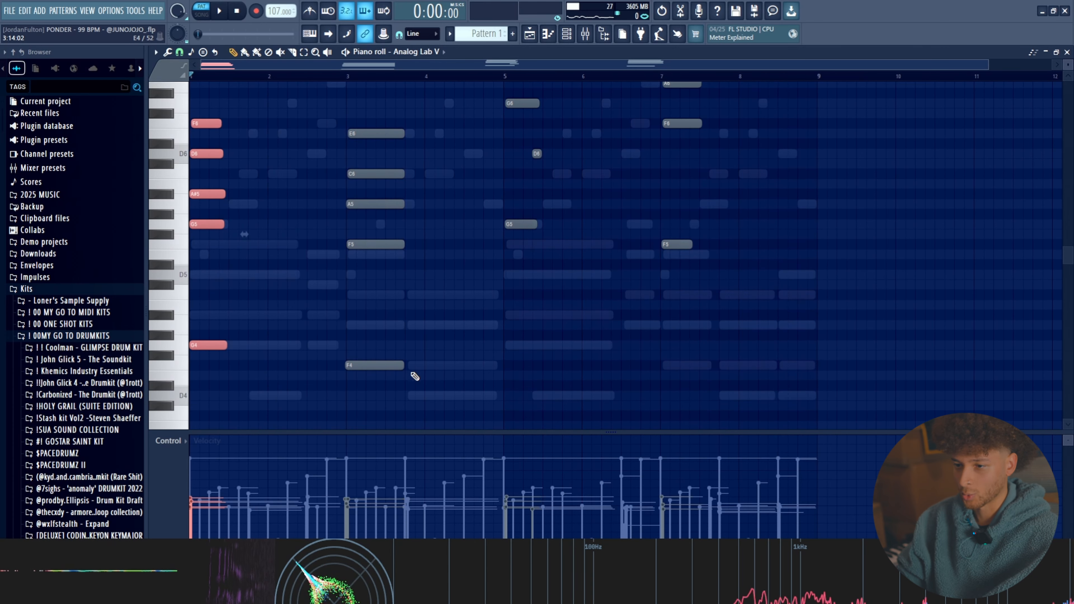
drag(416, 378, 330, 123)
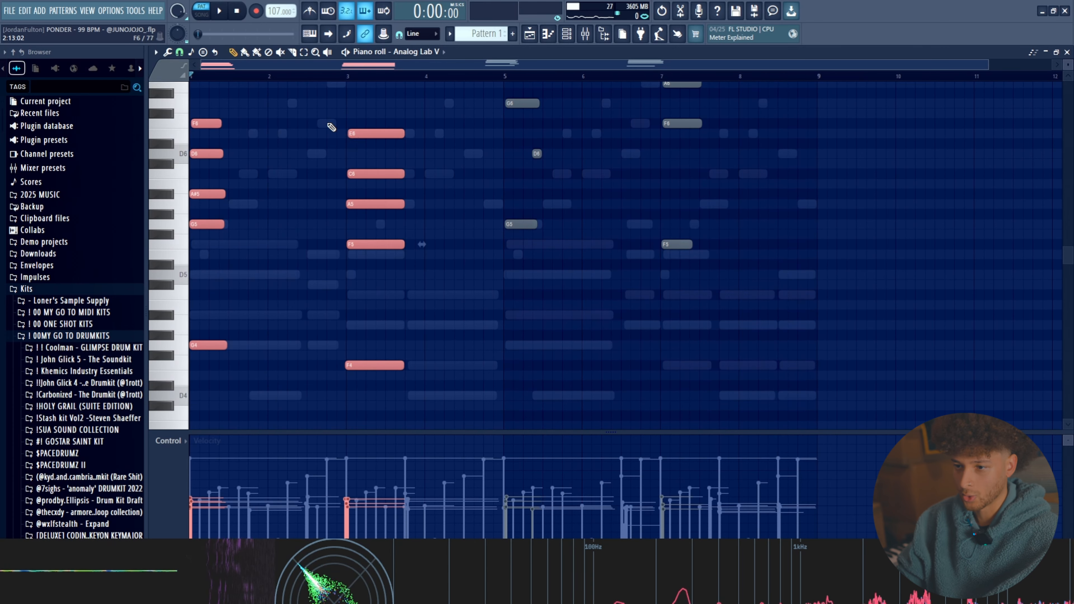
click(298, 276)
key(ctrl+z)
scroll(562, 359, up, 3)
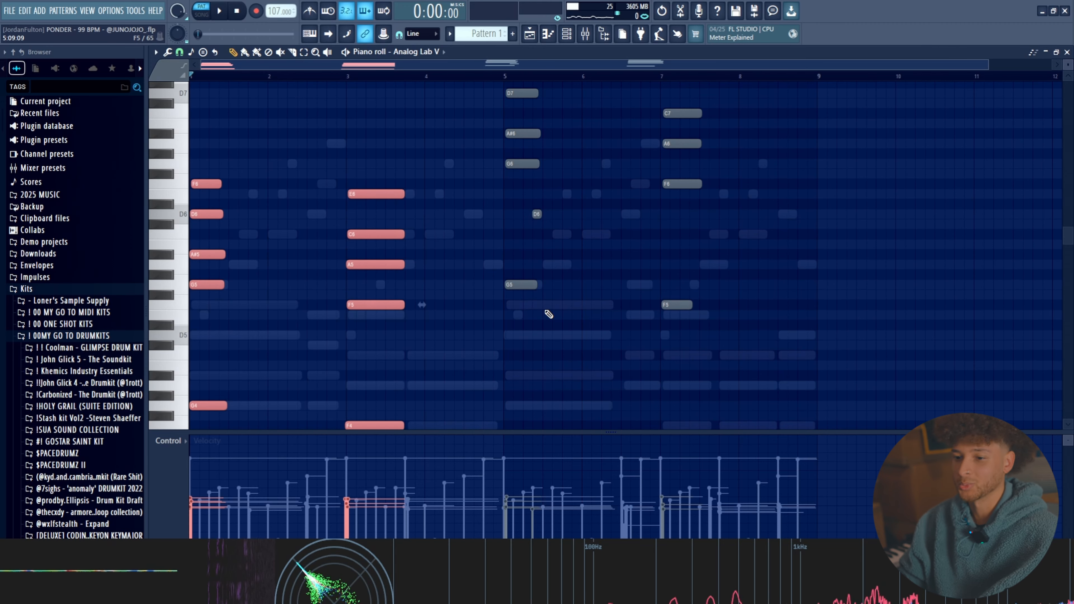
key(shift+i)
scroll(573, 240, down, 1)
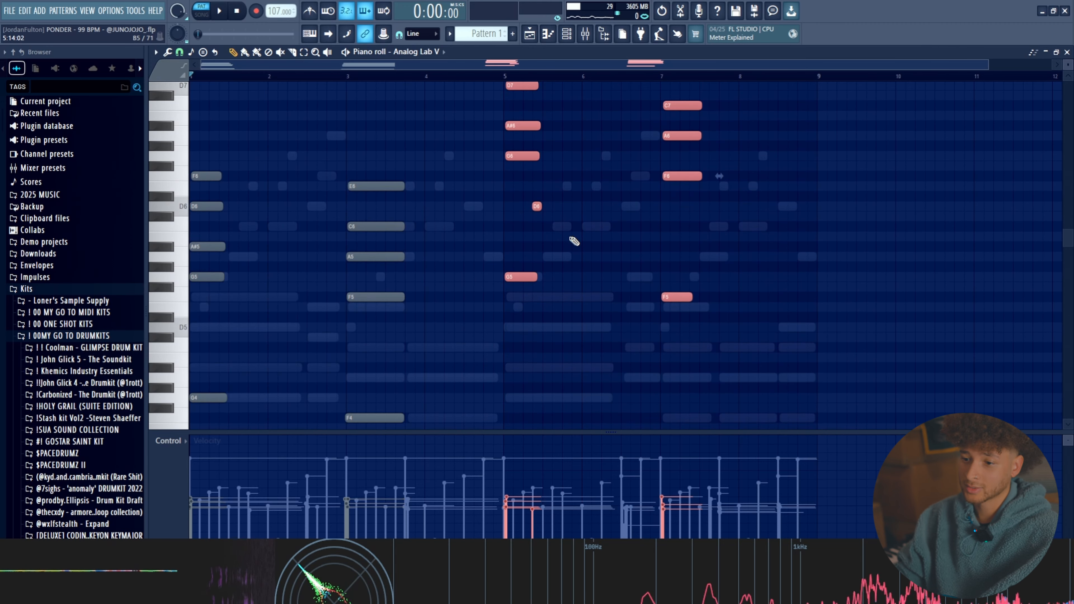
scroll(576, 269, up, 2)
Step: Open Serum2 from the channel rack and view its Hypno Serum 2 Presets list
click(567, 33)
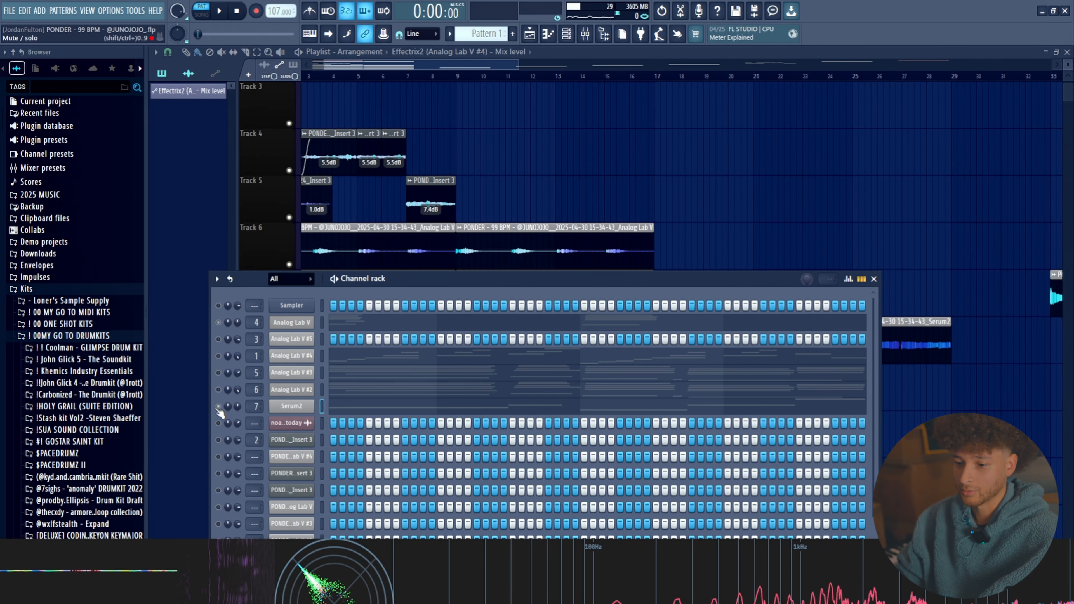
click(291, 406)
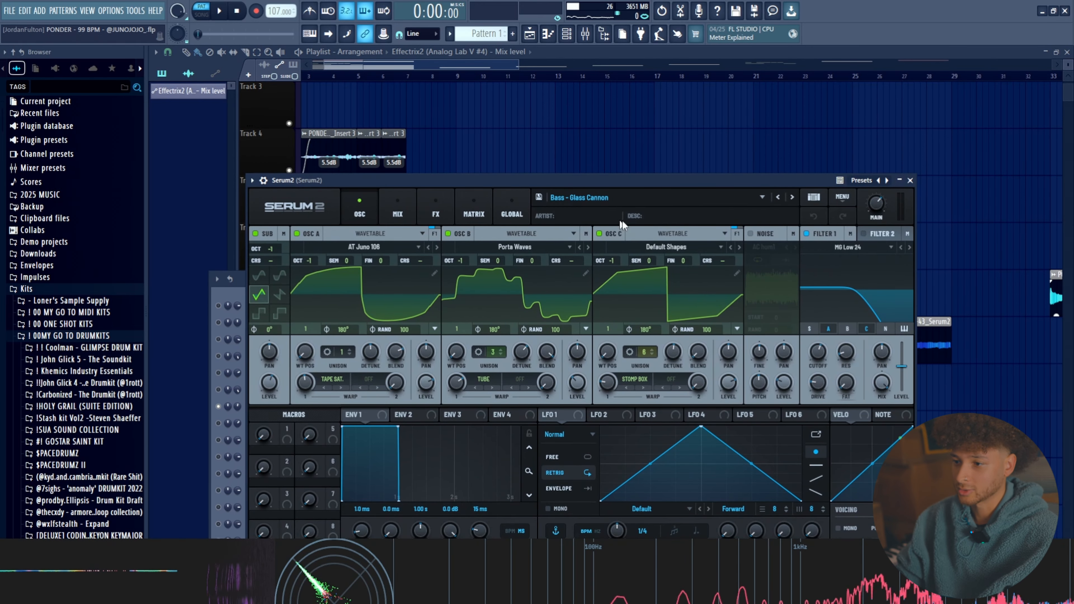
click(623, 199)
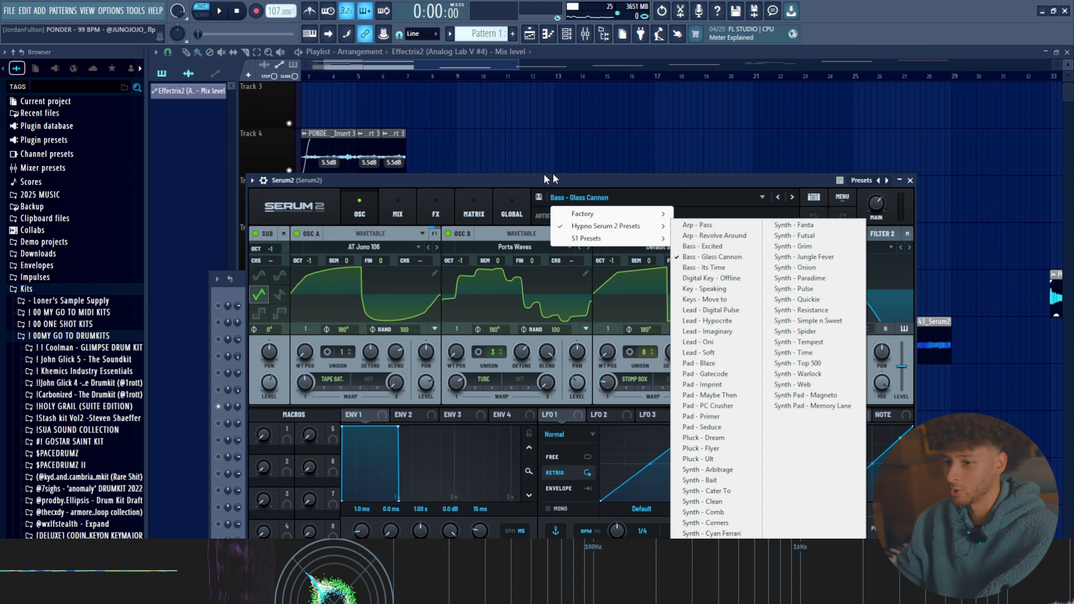
Step: Open the Serum2 channel's piano roll and play back its bass pattern through bar 8
click(231, 293)
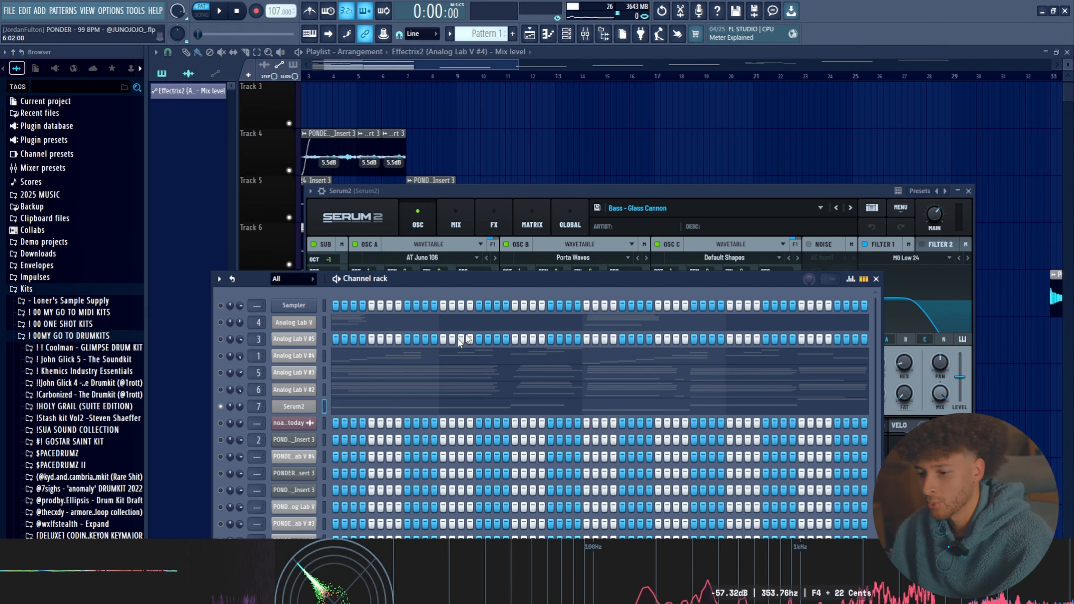
click(357, 405)
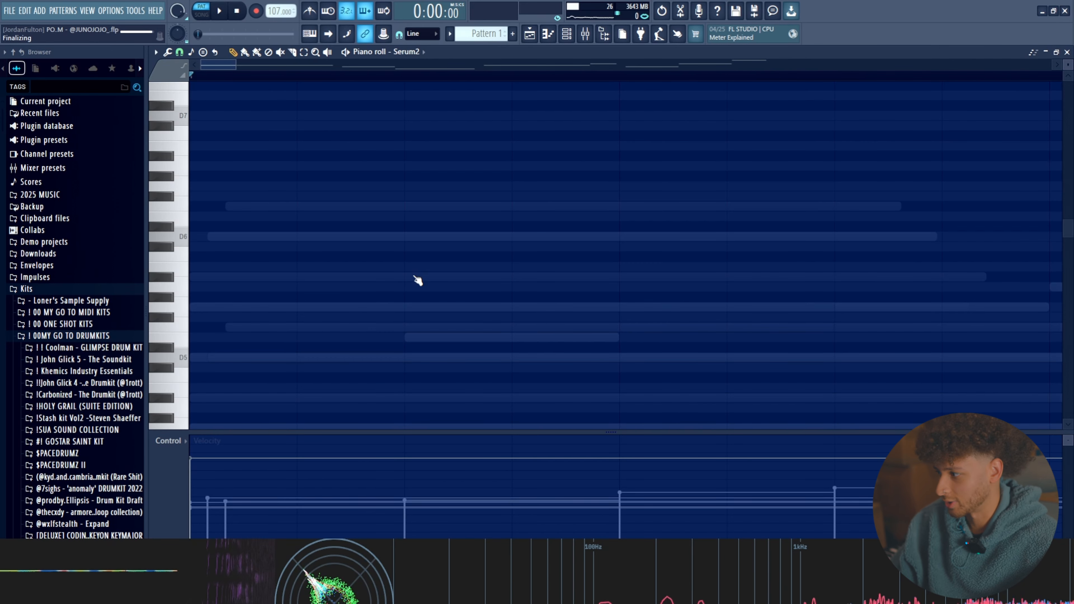
key(space)
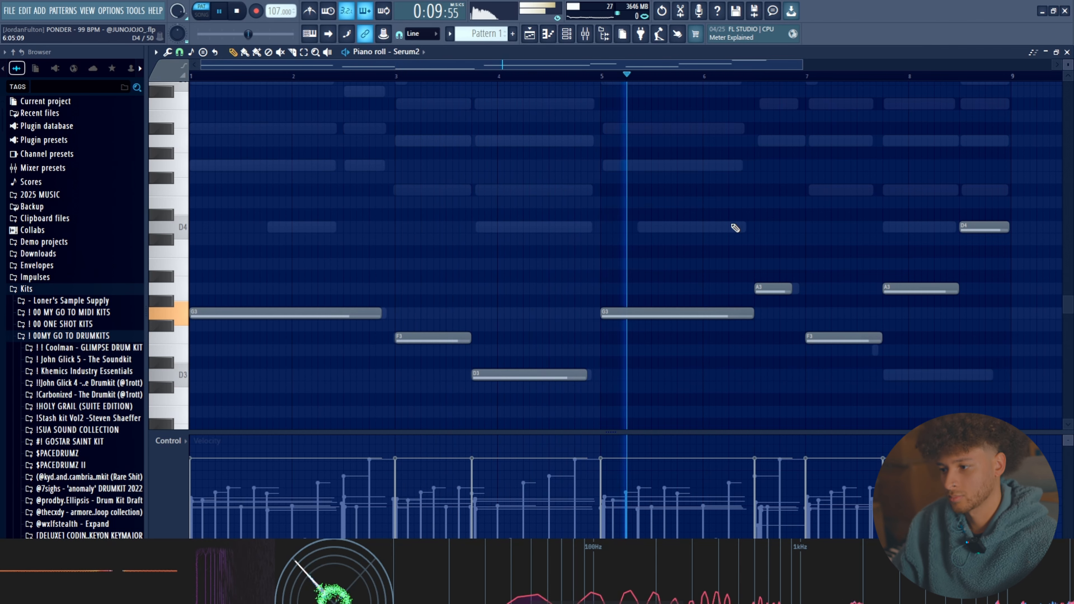
ctrl+scroll(735, 228, down, 1)
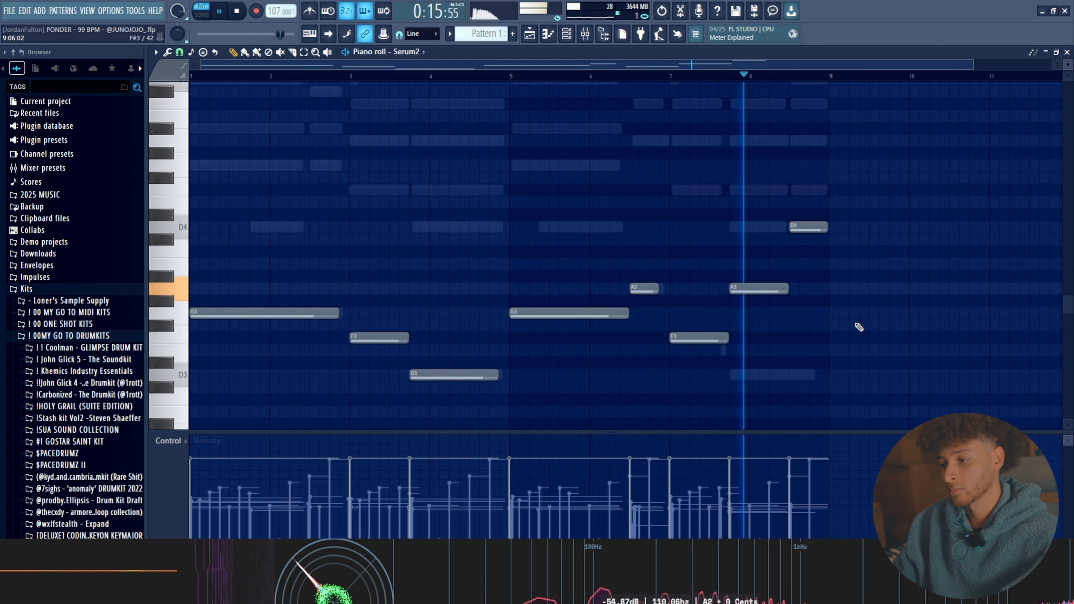
key(space)
Step: Examine the Serum2 bass notes one after another from bar 1 onward against the ghost chords
drag(252, 283, 254, 318)
drag(369, 337, 383, 364)
drag(448, 373, 465, 392)
drag(565, 271, 602, 357)
drag(650, 280, 676, 372)
scroll(735, 327, up, 2)
scroll(676, 374, down, 2)
scroll(728, 323, up, 2)
Step: Select the long A3 note just before bar 8, raise it to D4 and return it to A3
drag(700, 211, 709, 380)
key(ctrl+Up)
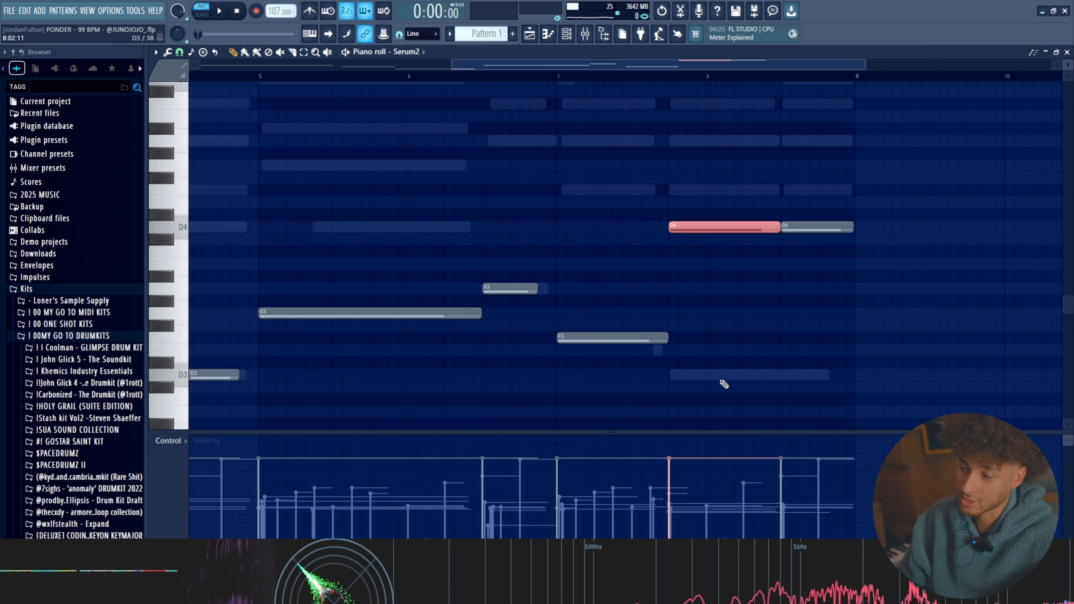
key(shift+Down)
key(shift+Down)
key(shift+Down)
key(shift+Down)
key(shift+Down)
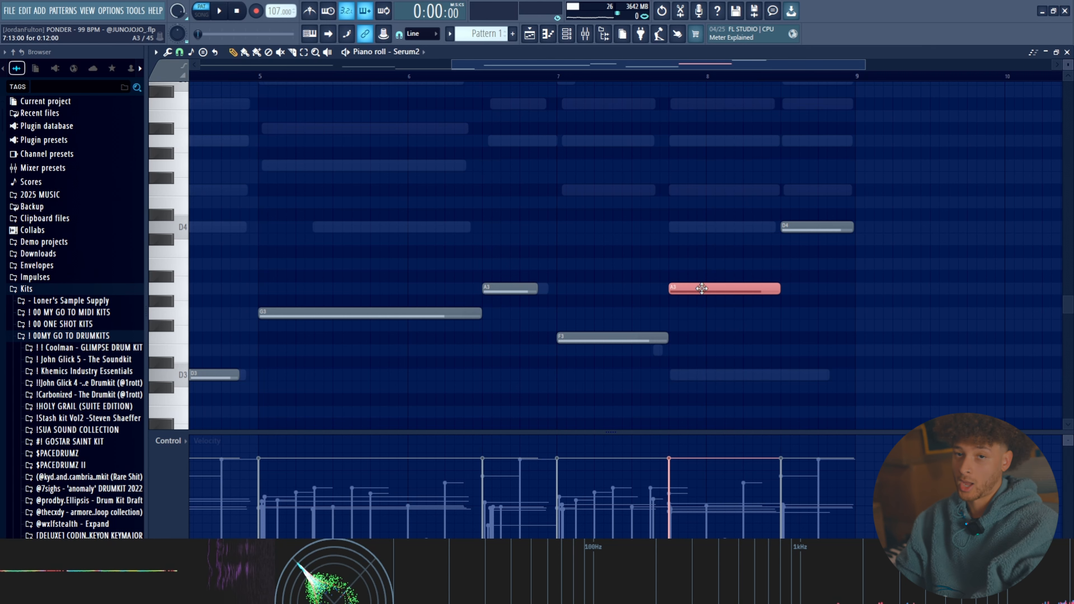
Step: Place the playback position at the last A3 note and compare the closing A3 and D4 notes by selecting them
drag(756, 272, 709, 335)
click(670, 77)
drag(821, 202, 723, 311)
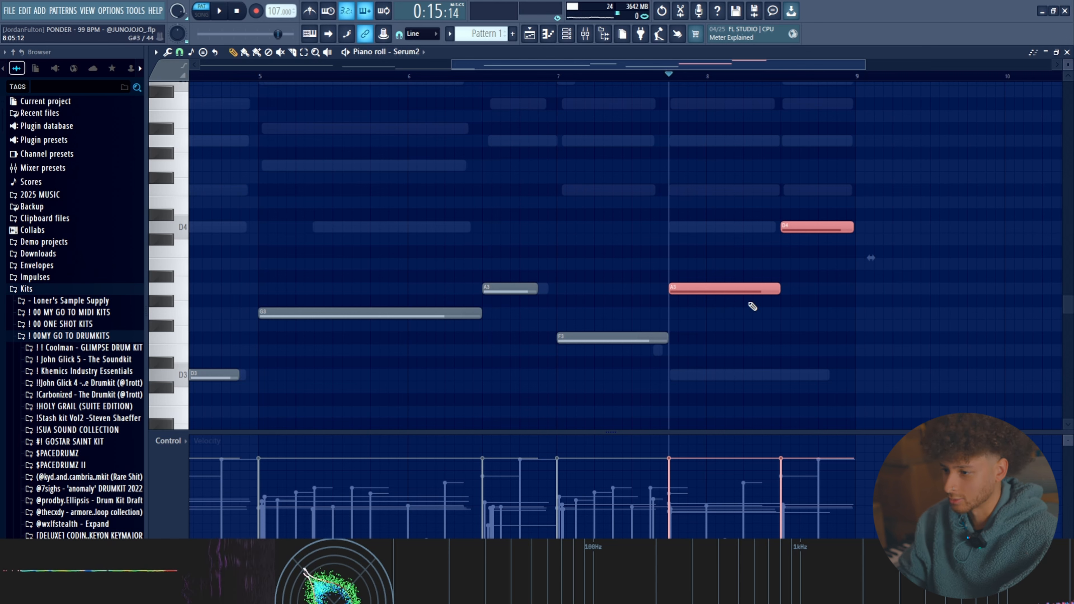
drag(720, 246, 705, 315)
drag(847, 216, 823, 315)
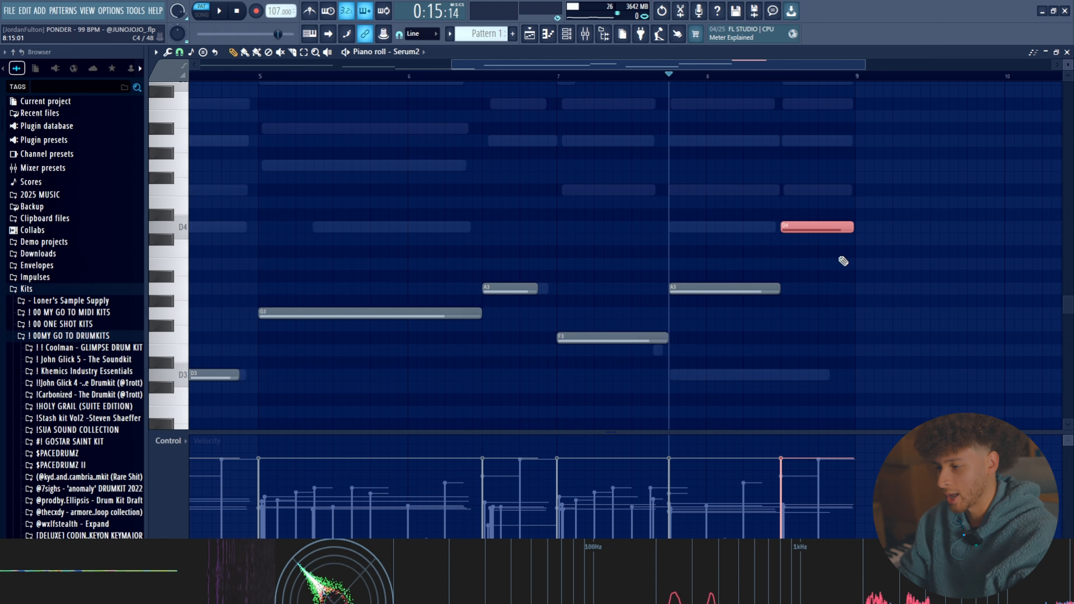
key(ctrl+Down)
key(ctrl+Up)
key(ctrl+d)
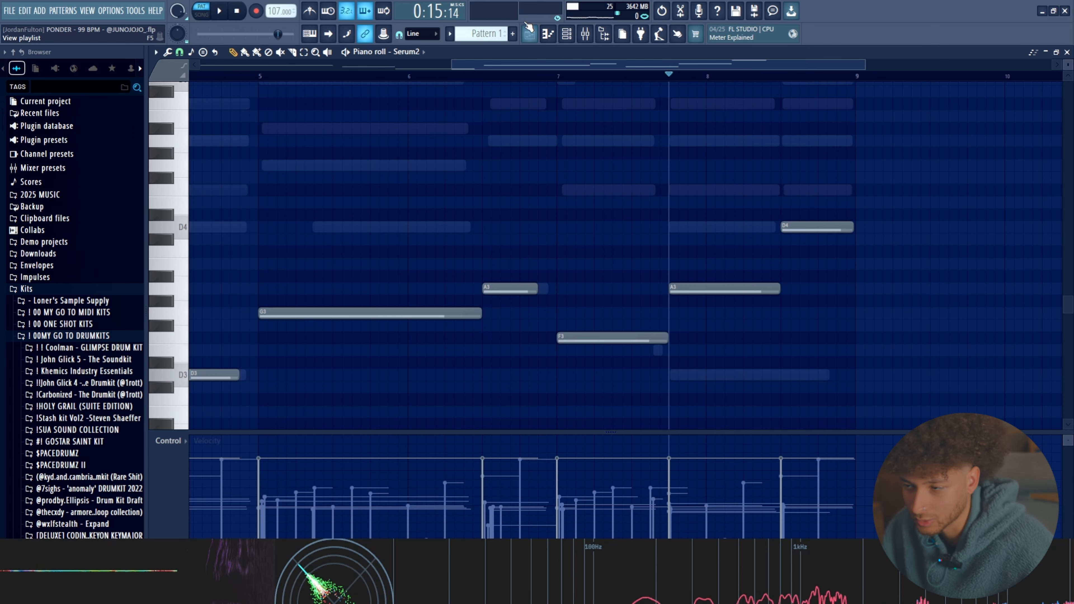
Step: Return to the playlist and play back the soloed noah - leftbehindtoday clip on Track 1
click(528, 31)
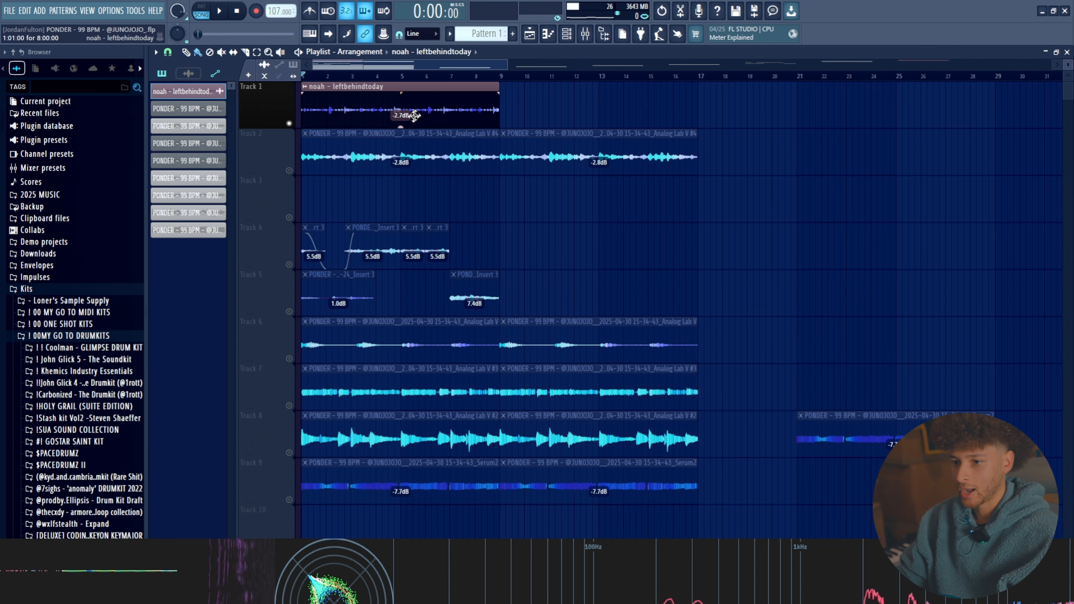
scroll(292, 174, up, 3)
key(space)
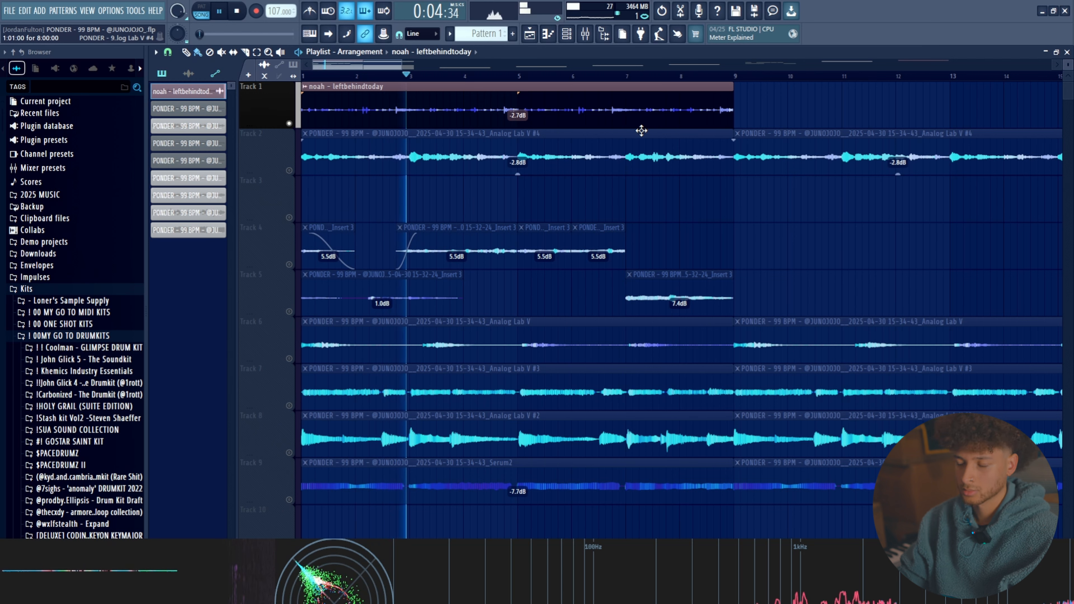
key(space)
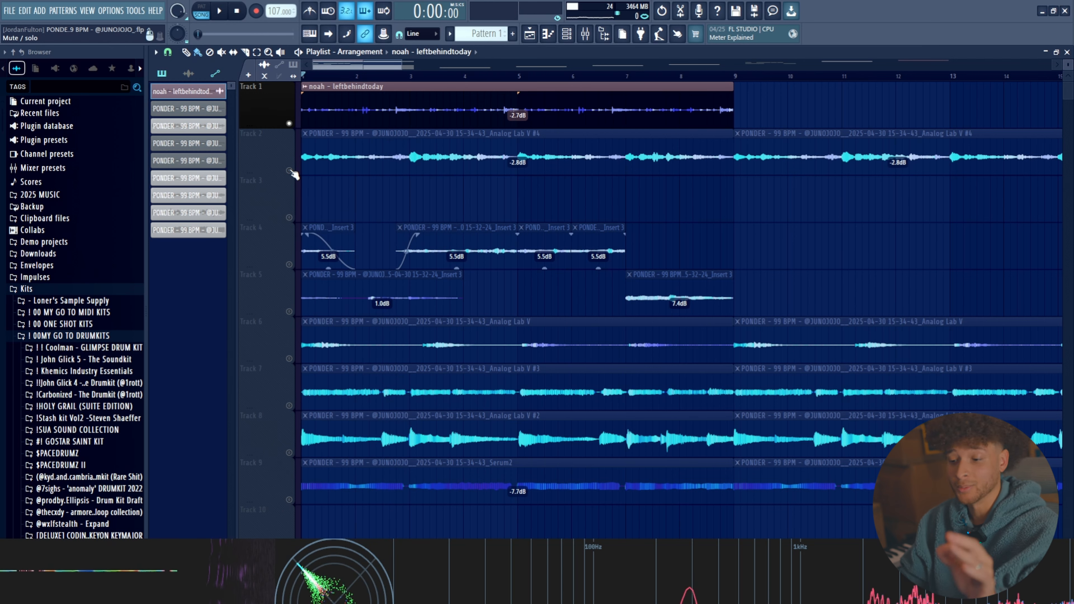
Step: Select the Insert 3 clips on Tracks 4 and 5, and open the first clip's source recording in the audio editor
scroll(584, 279, down, 2)
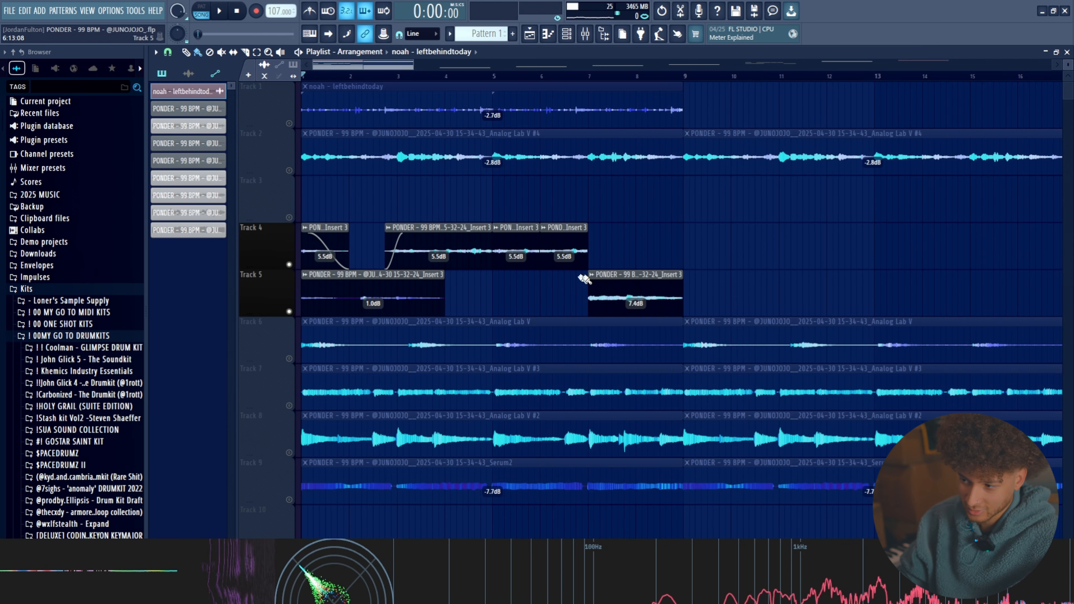
drag(741, 294, 214, 234)
scroll(343, 264, up, 3)
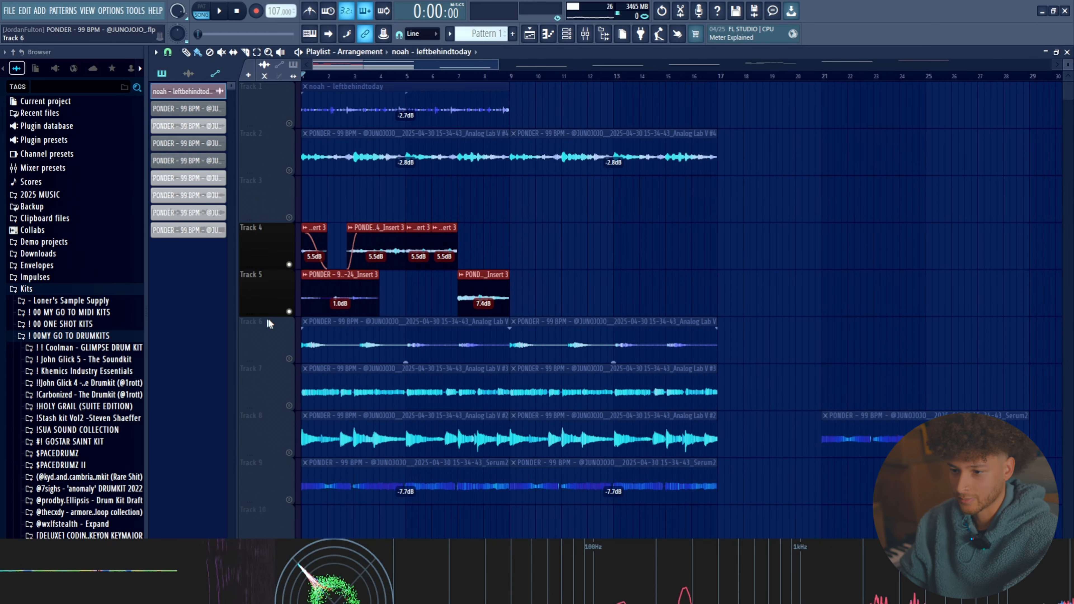
double_click(326, 261)
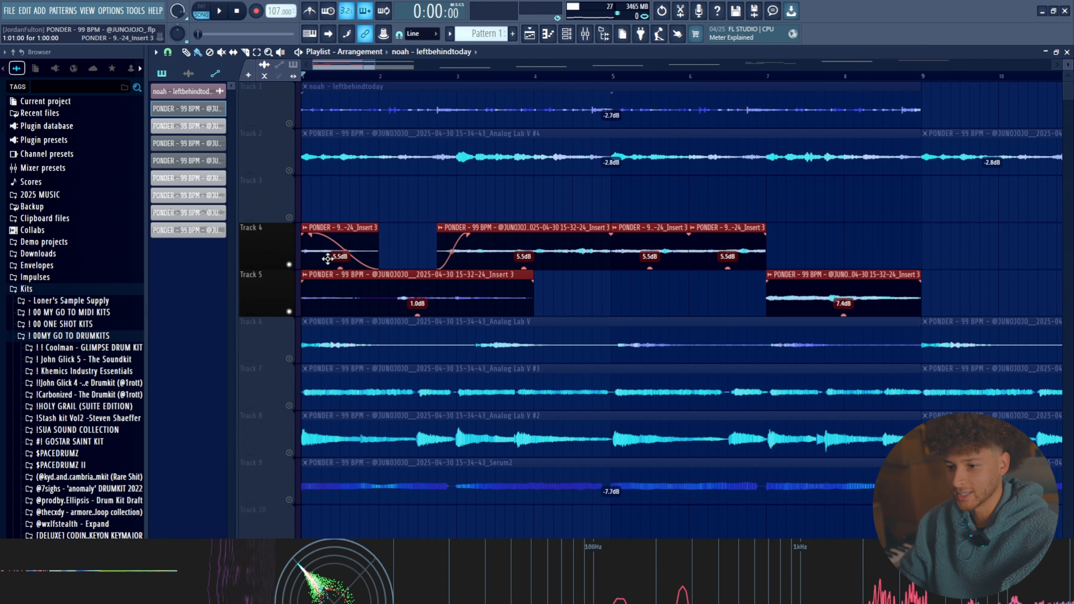
right_click(276, 322)
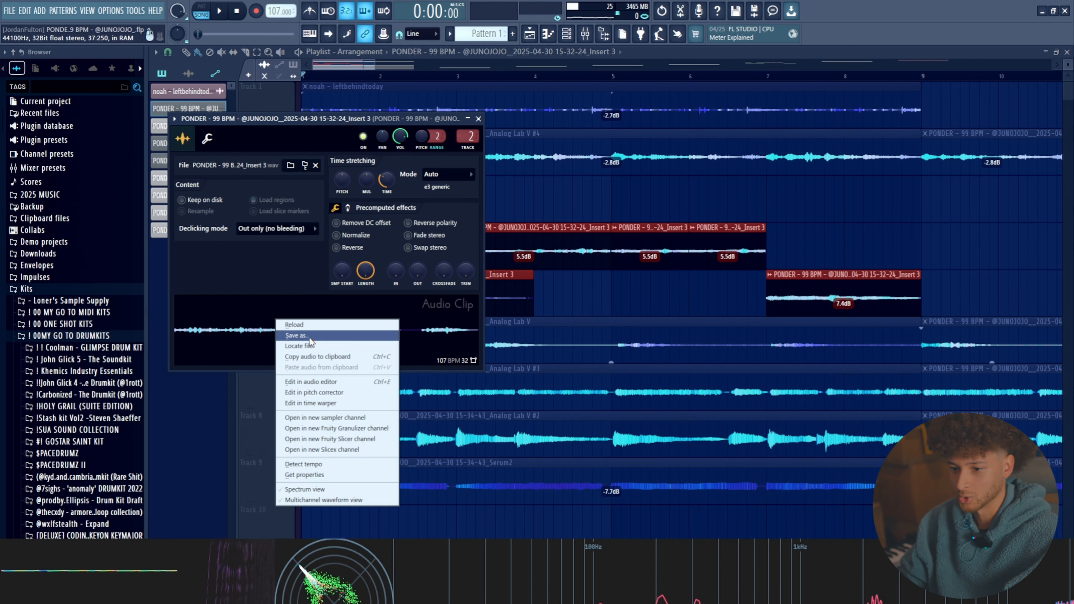
click(311, 381)
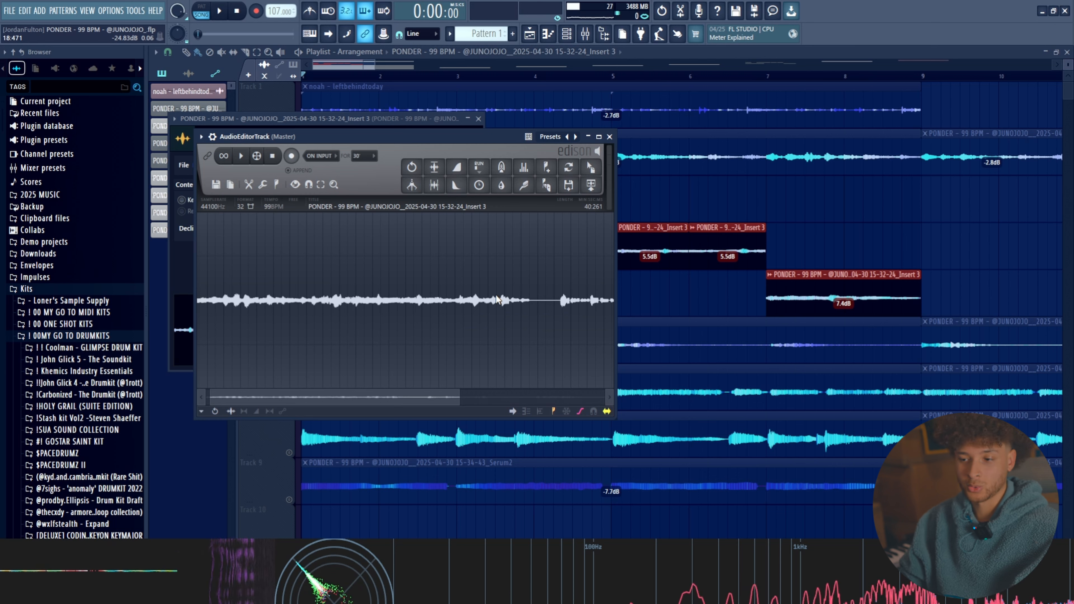
Step: View the recording filter options, and play back part of the Insert 3 recording in the audio editor
right_click(259, 19)
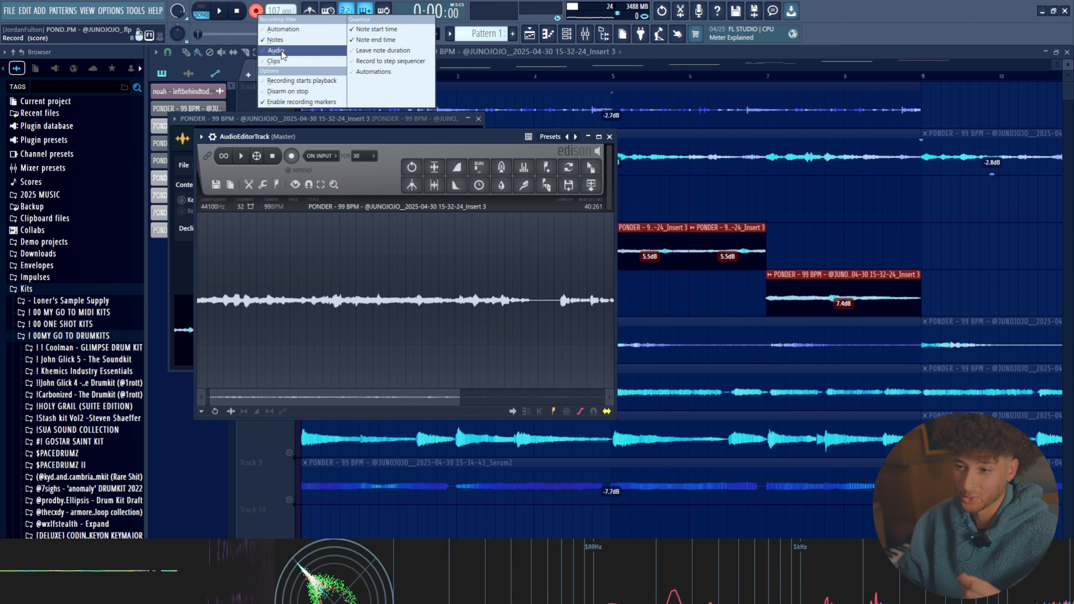
click(417, 148)
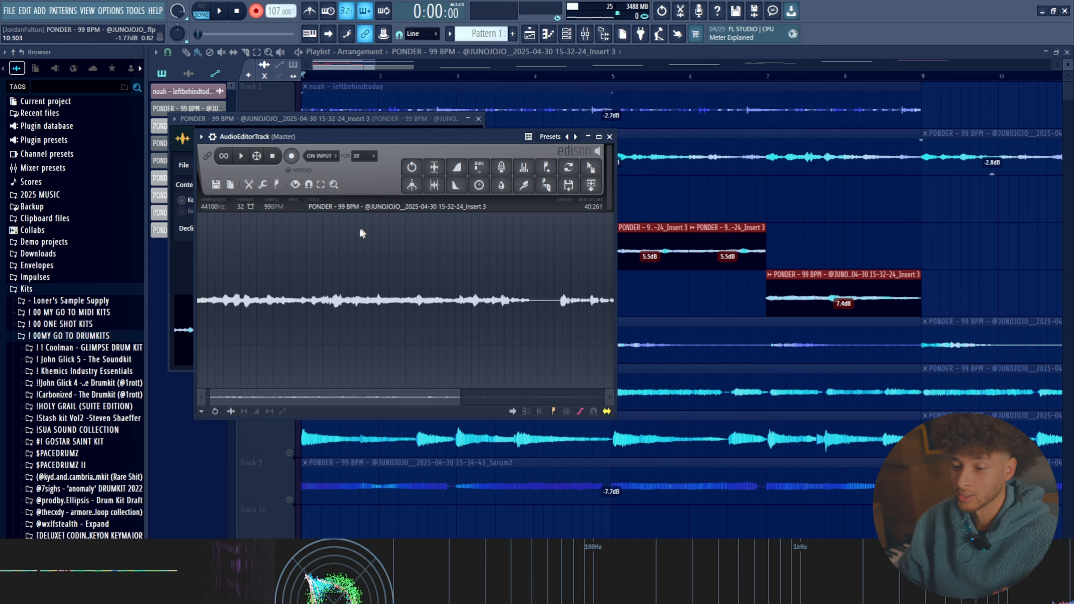
key(space)
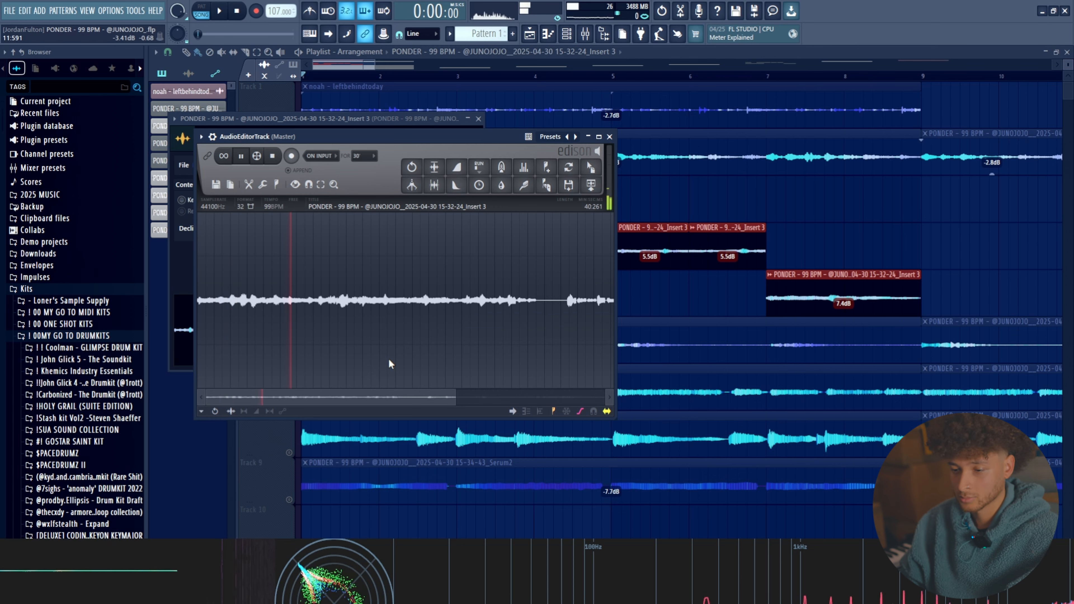
click(243, 161)
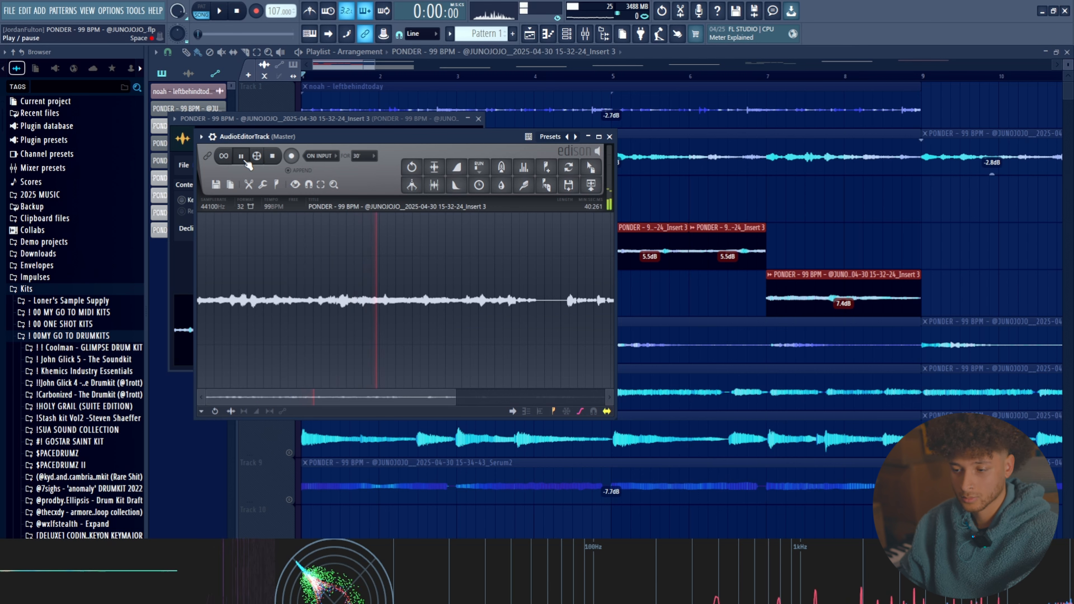
click(242, 160)
Step: Select the section from about 18 to 33 seconds of the Insert 3 recording and play it back
drag(386, 300, 545, 305)
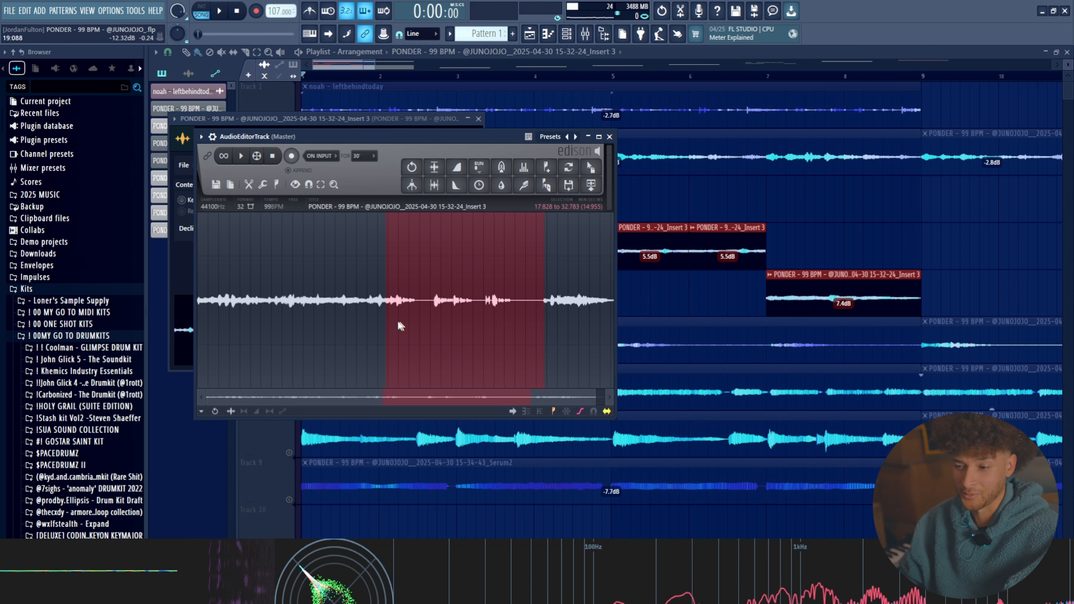
drag(382, 315, 388, 315)
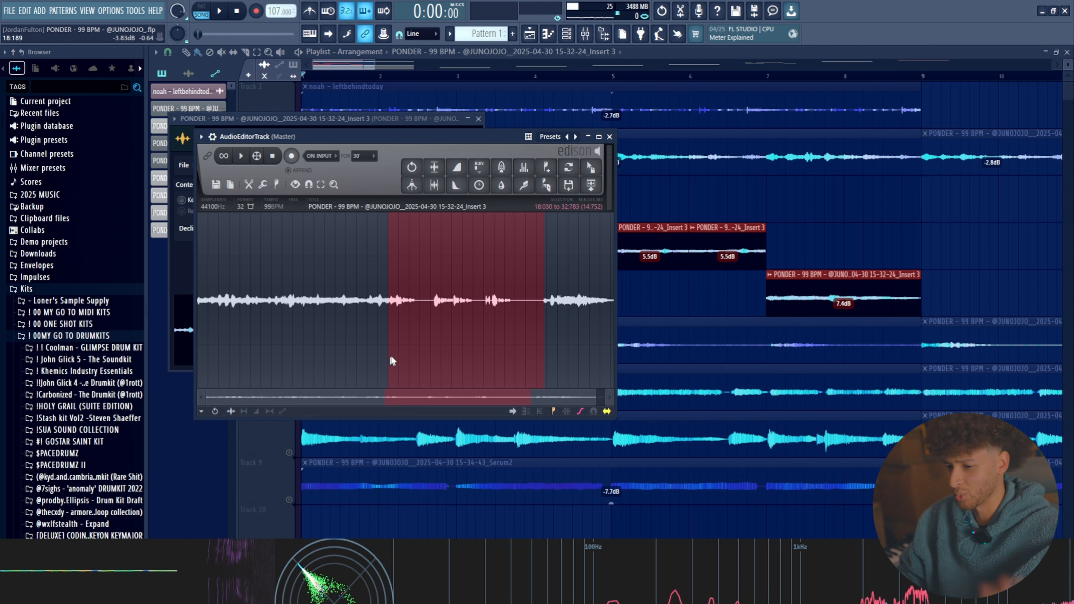
key(space)
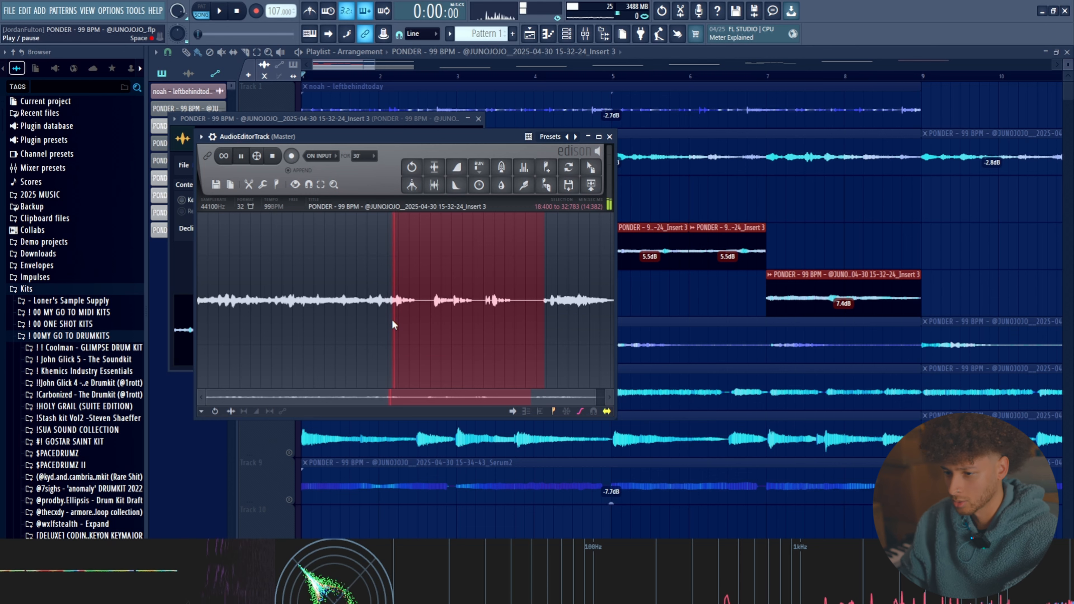
drag(391, 319, 426, 322)
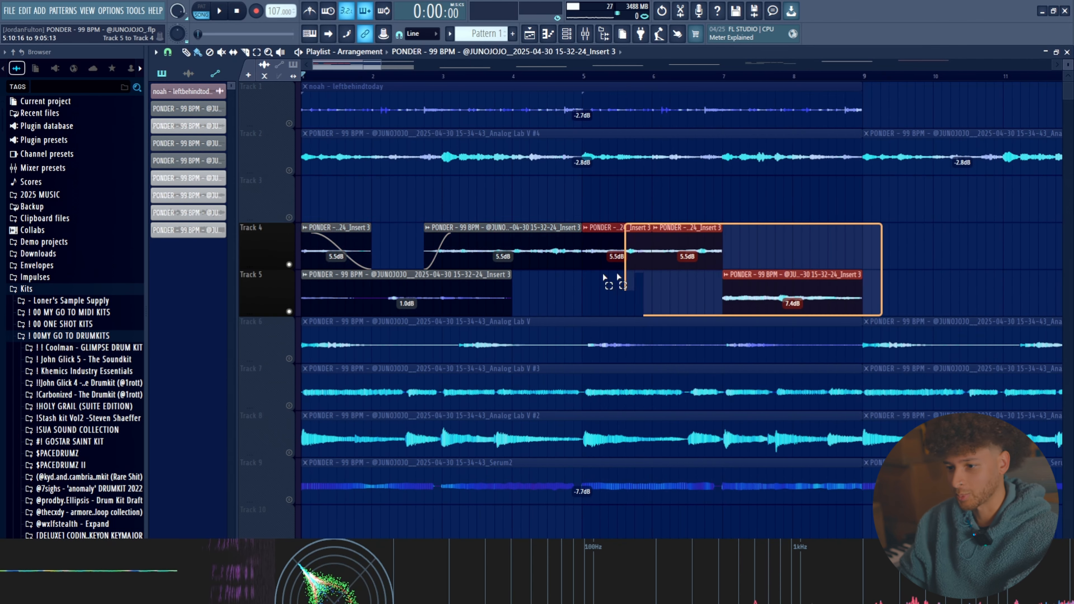
Step: Review the chopped Insert 3 clips on Tracks 4 and 5 in the playlist, select them all and play them back
drag(388, 180, 355, 237)
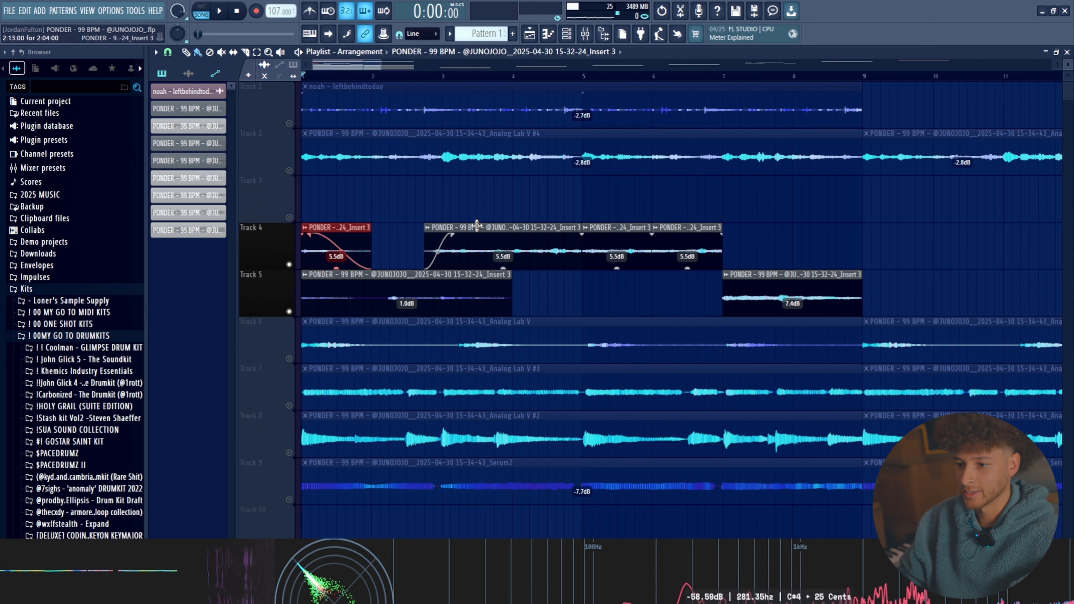
key(ctrl+z)
drag(464, 227, 405, 259)
drag(381, 230, 361, 242)
drag(437, 212, 435, 251)
drag(568, 297, 312, 307)
drag(898, 296, 514, 293)
key(space)
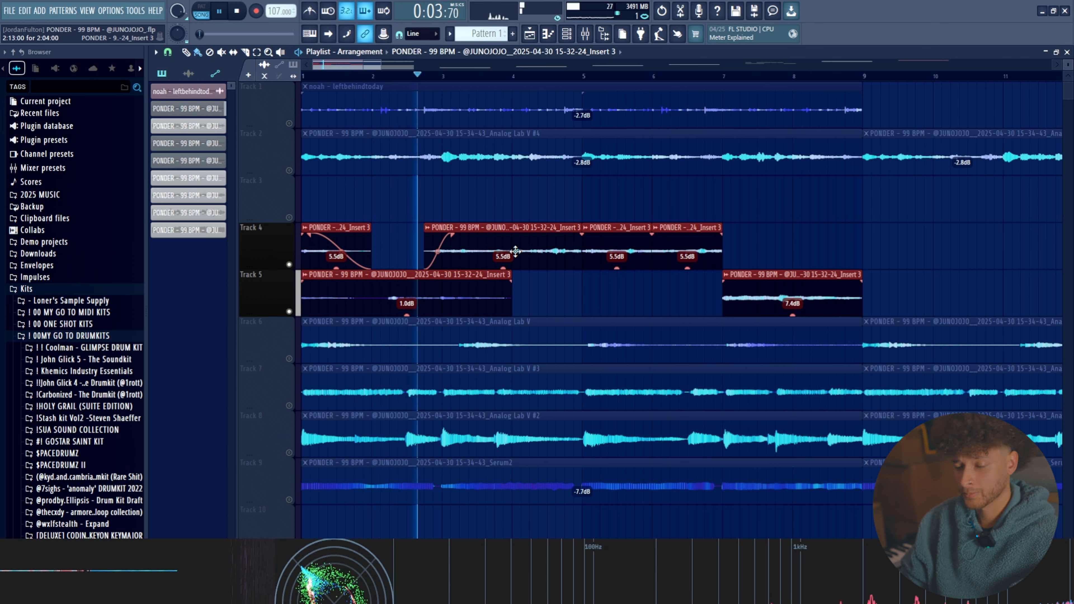
Step: Open the mixer and view the ValhallaDelay effect on the Insert 3 recording's track
click(585, 33)
key(space)
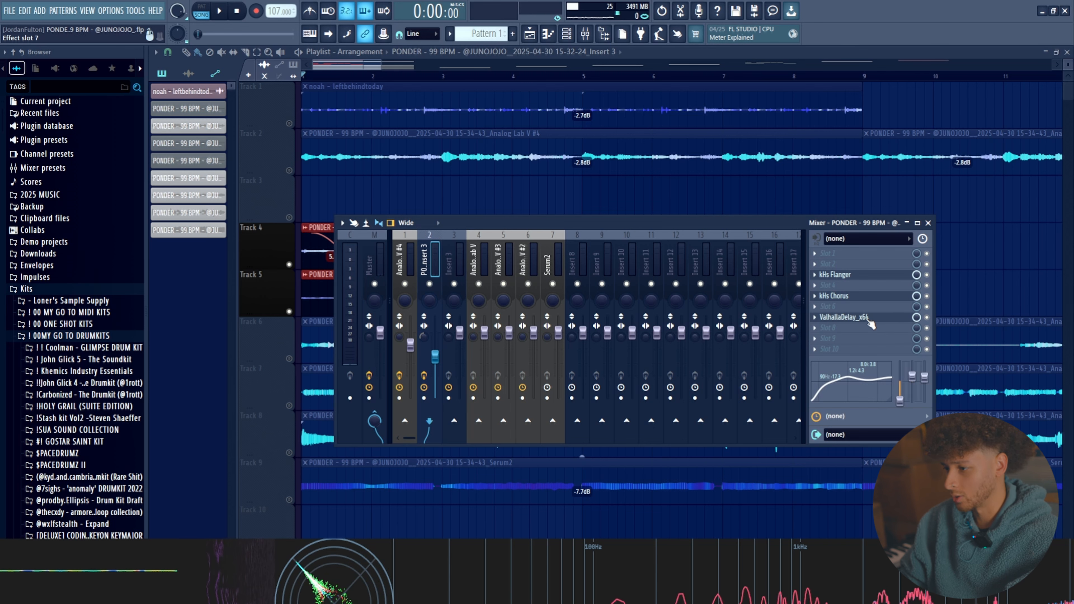
click(846, 318)
drag(572, 167, 601, 176)
Step: Open the kHs Chorus and kHs Flanger effects and arrange them side by side, with the chorus at 3 taps
click(833, 295)
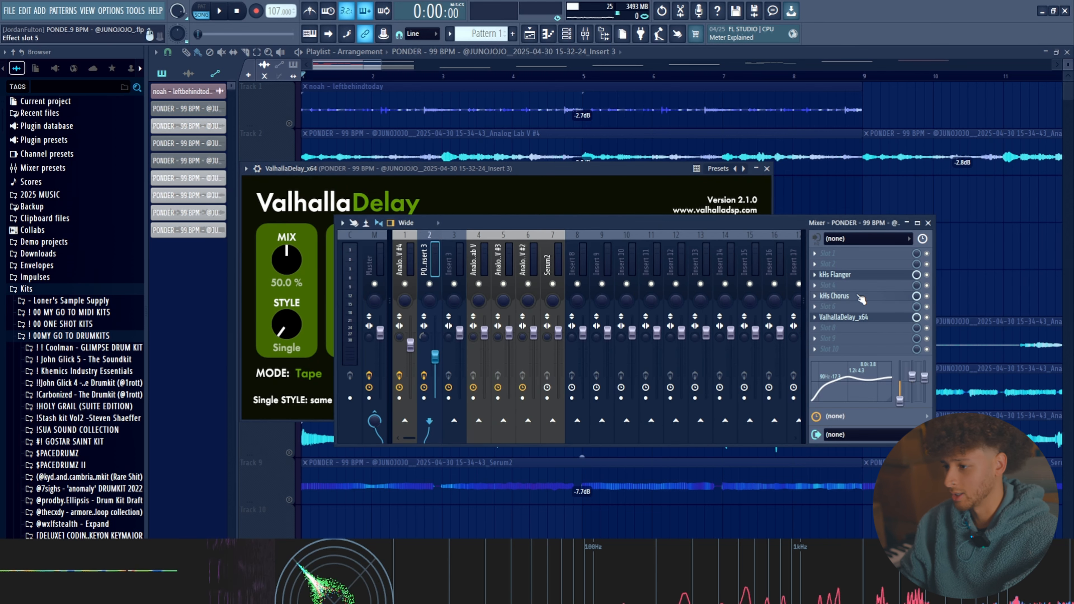
click(846, 276)
drag(201, 105, 496, 177)
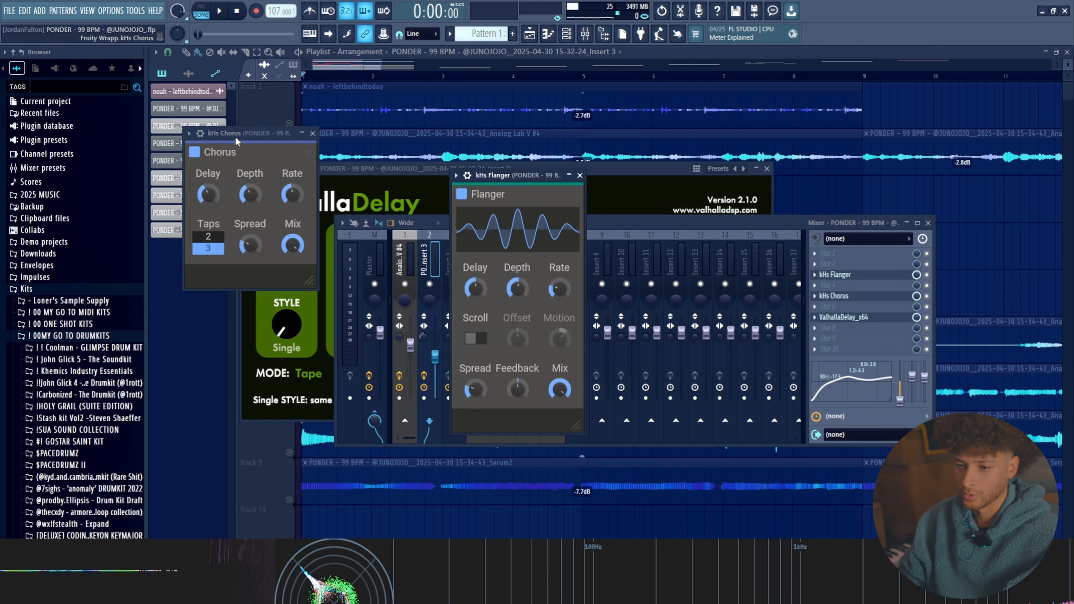
drag(236, 141, 372, 206)
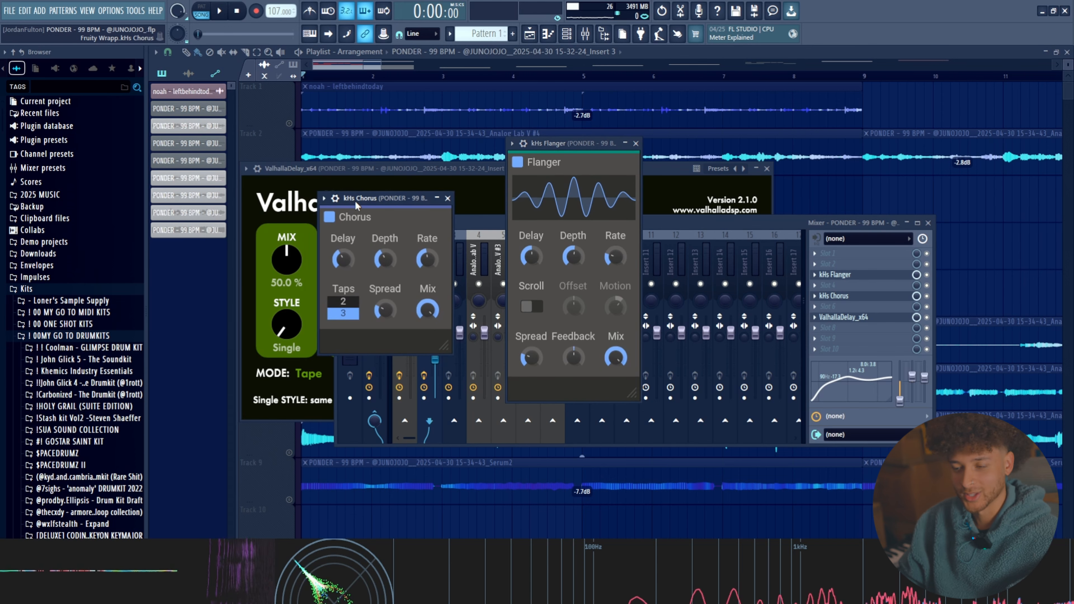
click(344, 315)
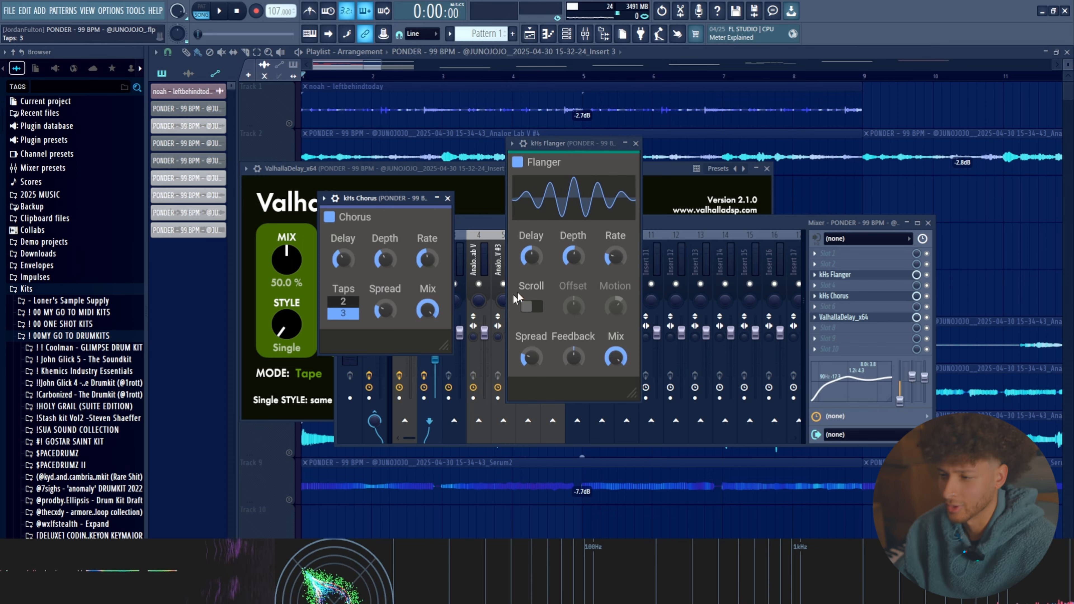
Step: Close the effect windows, play back the soloed Analog Lab V clip on Track 6 and check its mixer track
key(F12)
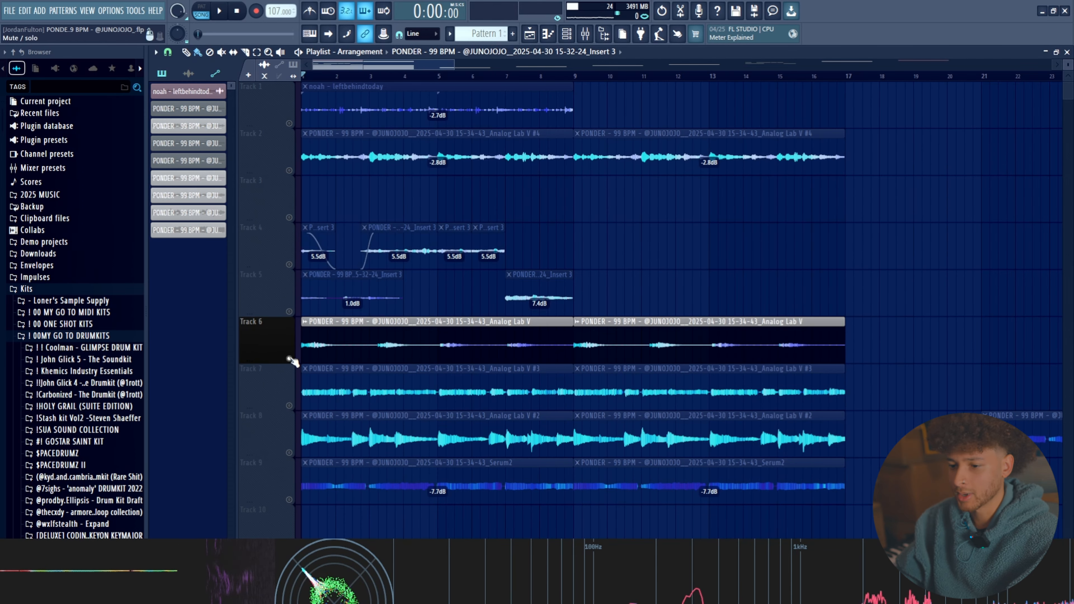
click(382, 341)
click(586, 33)
key(space)
key(space)
click(586, 34)
Step: Check the remaining lower layers in solo and unmute all the playlist tracks
right_click(290, 406)
right_click(288, 130)
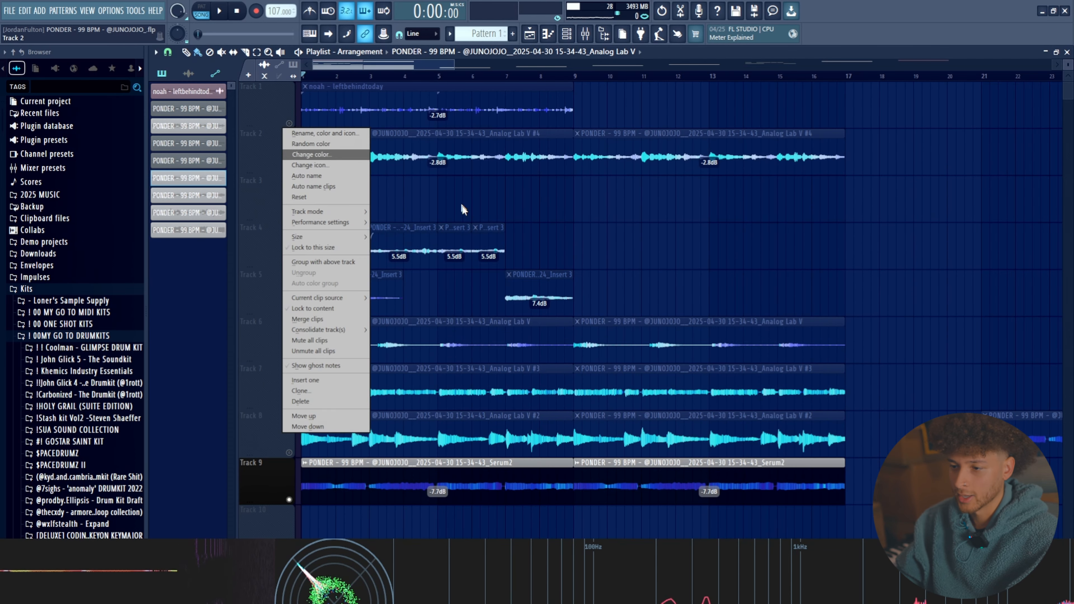
click(462, 209)
right_click(289, 170)
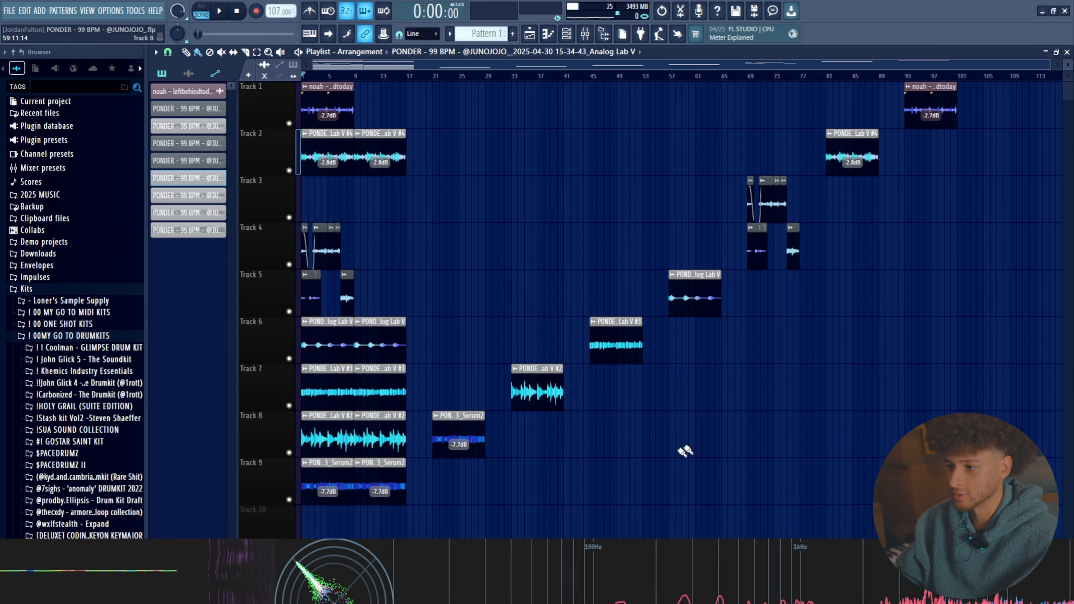
Step: Save the current project, start a new empty project and close its Classic Clipper window
click(9, 11)
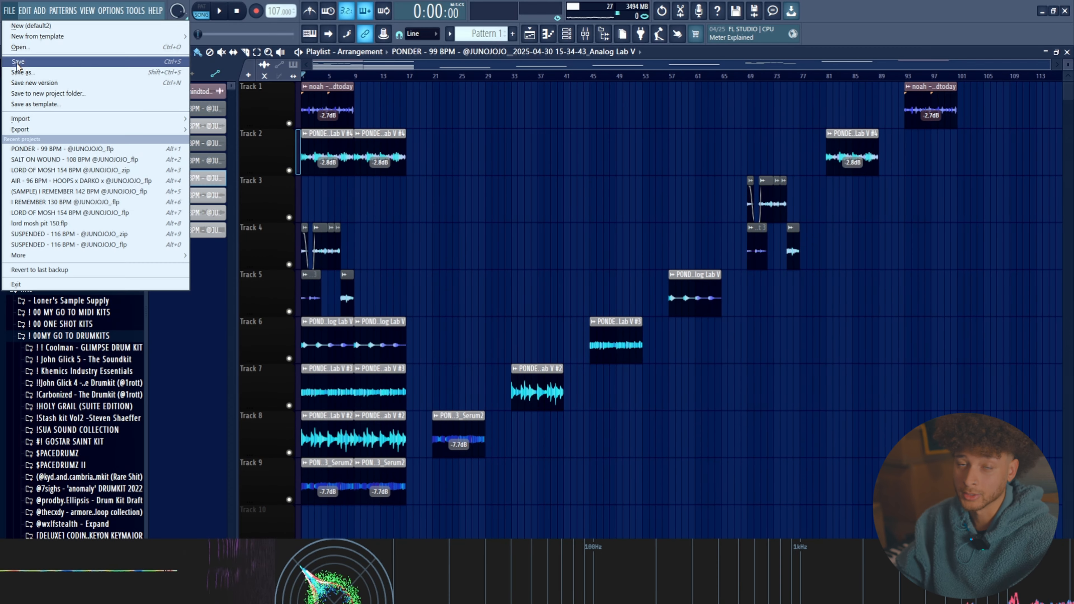
click(17, 62)
click(9, 11)
click(22, 26)
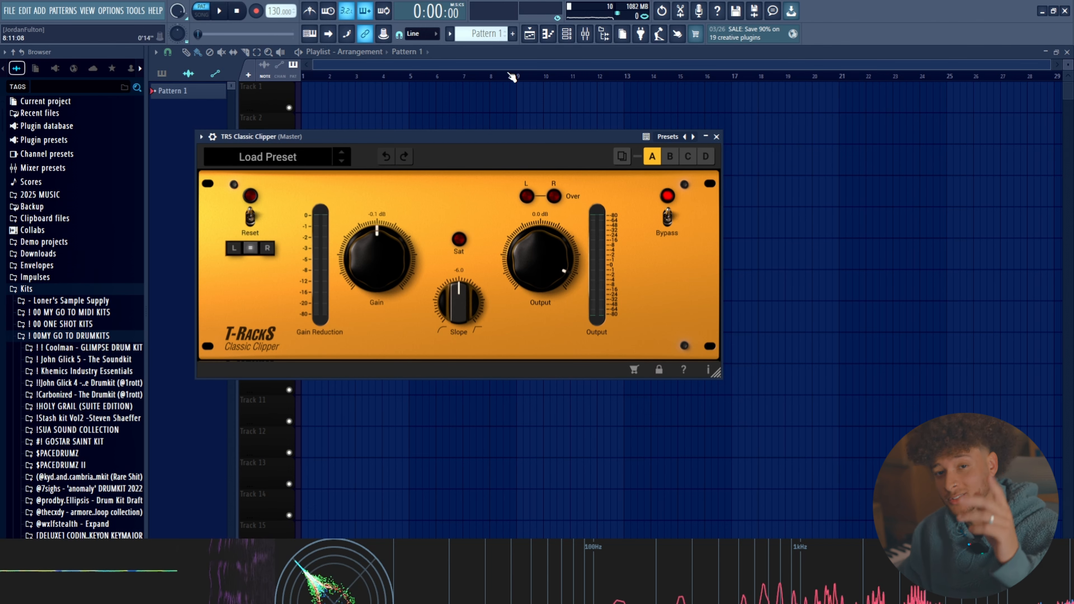
click(716, 137)
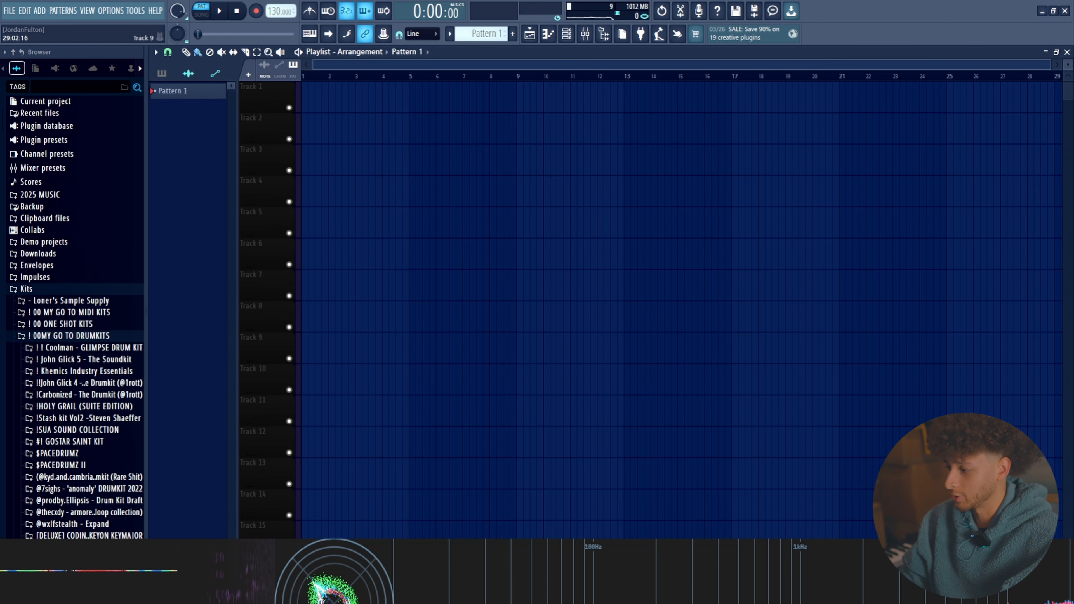
Step: Place the PONDER - 107 BPM audio file at the start of Track 1 and set the playlist snap to Beat
drag(623, 283, 333, 99)
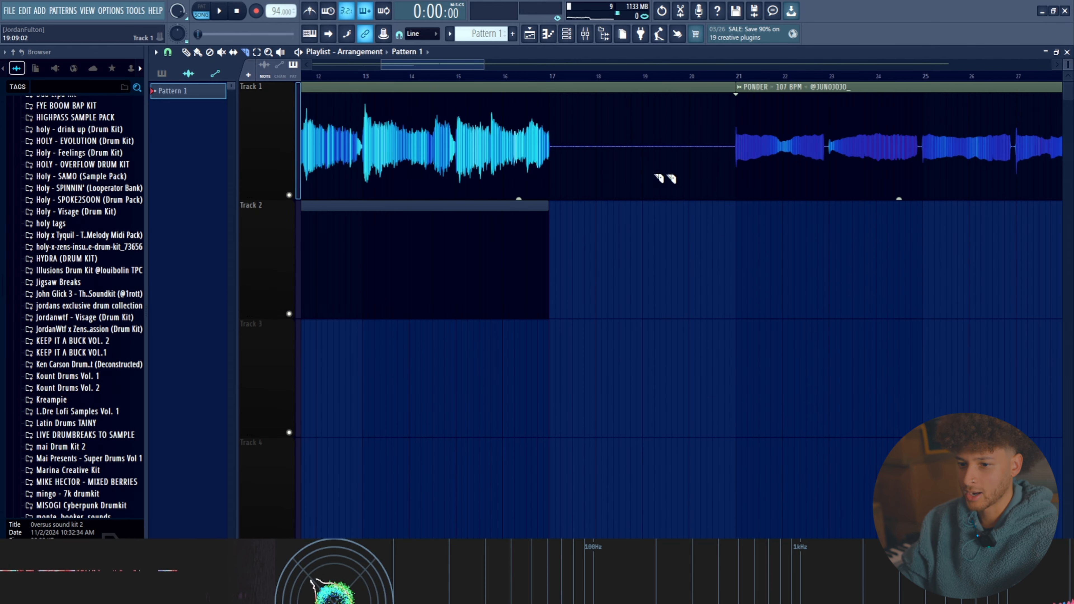
scroll(256, 136, down, 3)
click(168, 53)
click(184, 200)
click(167, 52)
click(185, 211)
Step: Slice the long audio clip on Track 1 at bars 33, 45, 57 and 69, where each new layer begins
scroll(550, 248, right, 3)
scroll(660, 237, up, 2)
click(625, 170)
scroll(609, 182, down, 3)
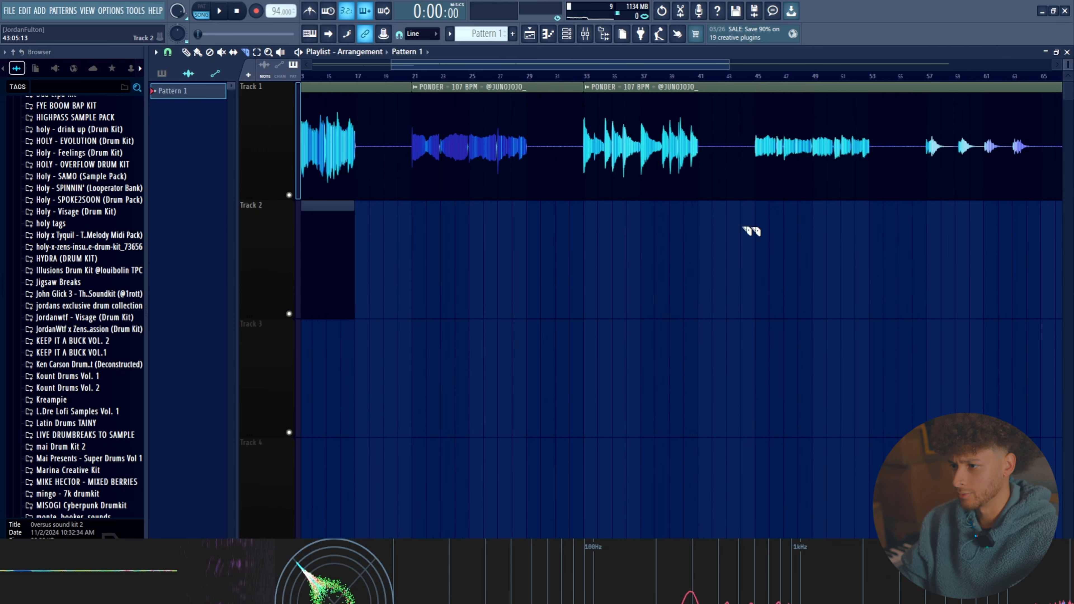
scroll(750, 228, up, 3)
drag(706, 179, 695, 181)
scroll(333, 189, down, 3)
scroll(740, 177, up, 3)
click(522, 171)
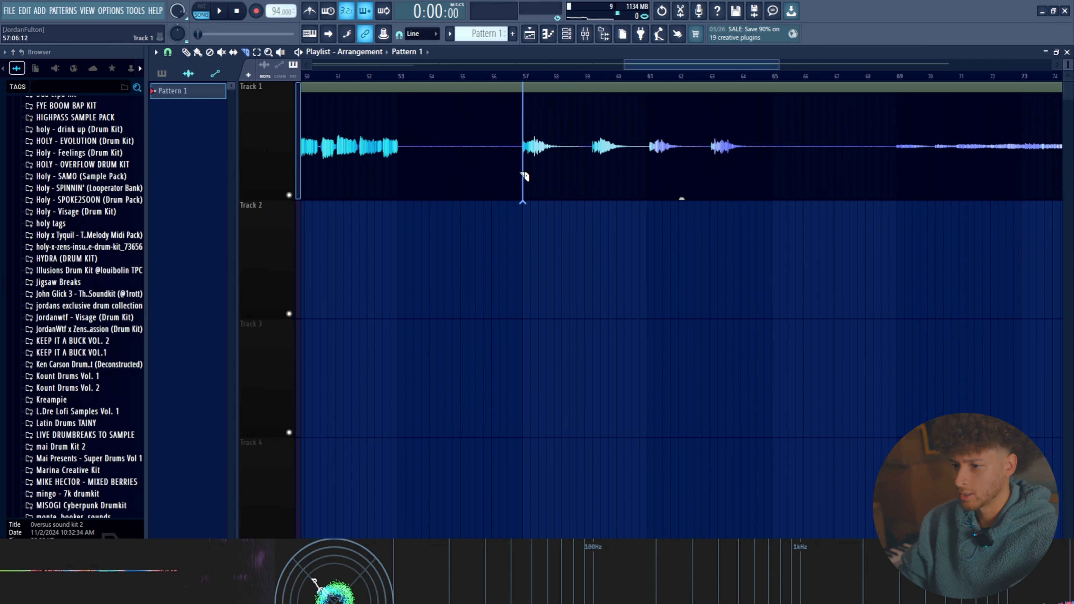
scroll(355, 182, down, 3)
scroll(748, 259, up, 3)
drag(463, 174, 483, 165)
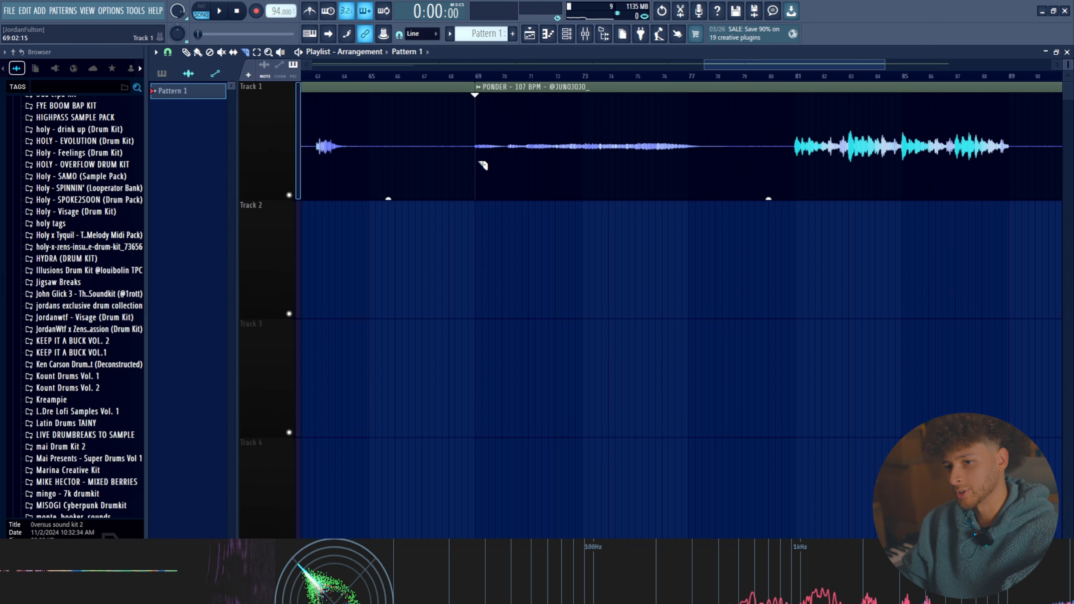
Step: Move the sliced layers off Track 1, with the first on Track 3 and the rest on Track 4 from bar 17
click(169, 53)
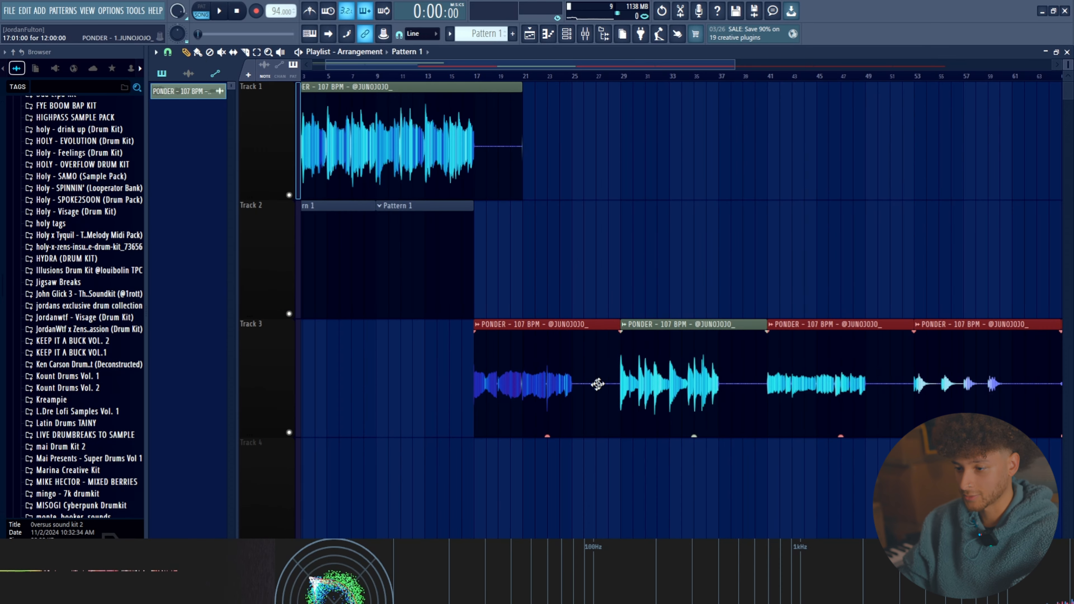
click(646, 379)
click(538, 389)
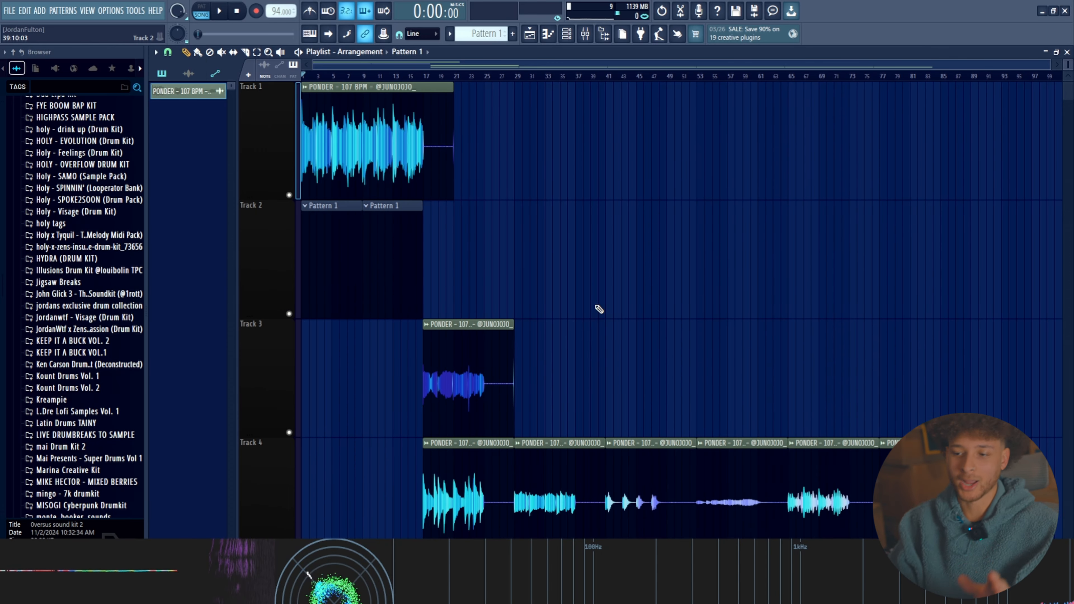
drag(994, 495, 460, 394)
click(714, 320)
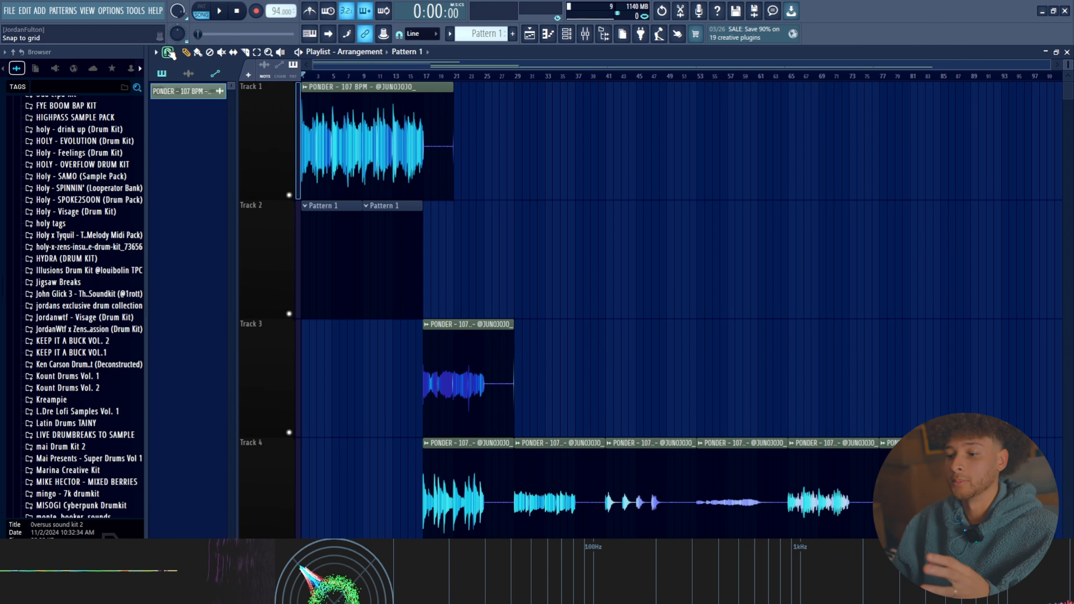
Step: Slice the first Track 4 clip at bar 25, delete its silent tail and try the same cut on Track 3
scroll(311, 365, down, 2)
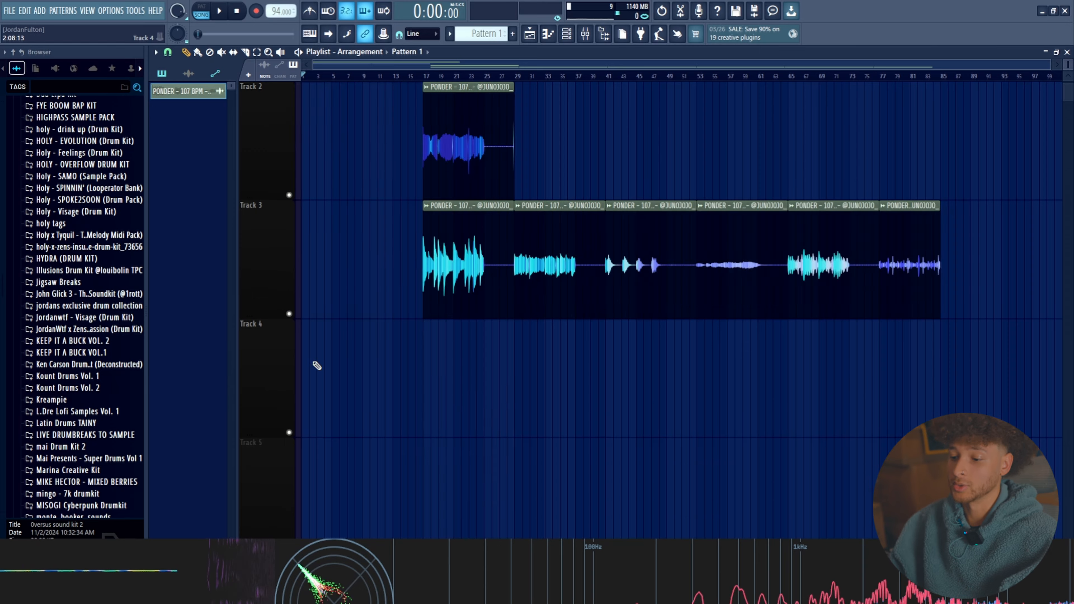
scroll(484, 305, up, 6)
click(470, 291)
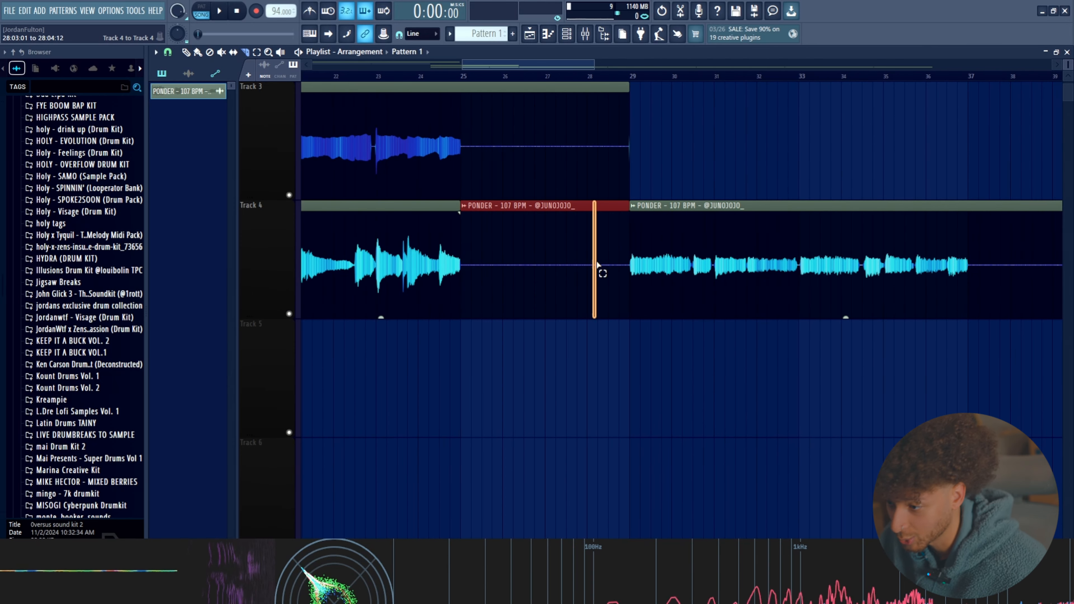
right_click(595, 299)
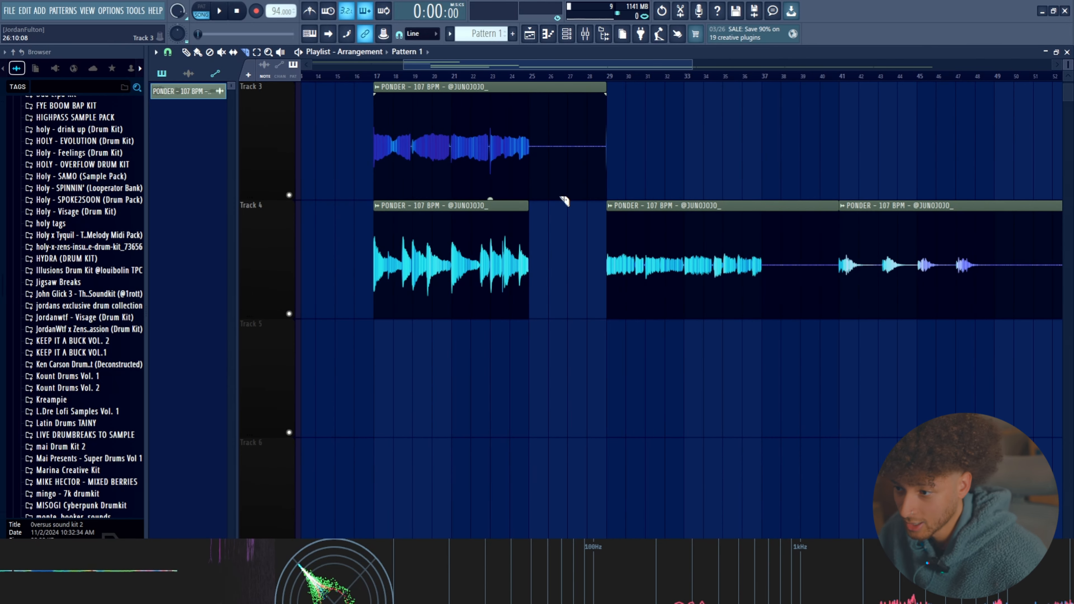
drag(534, 177, 570, 180)
Step: Undo the tail cuts and the clip moves, back to all the sliced layers lined up on Track 1
key(ctrl+z)
key(ctrl+z)
scroll(569, 254, up, 2)
scroll(569, 254, down, 3)
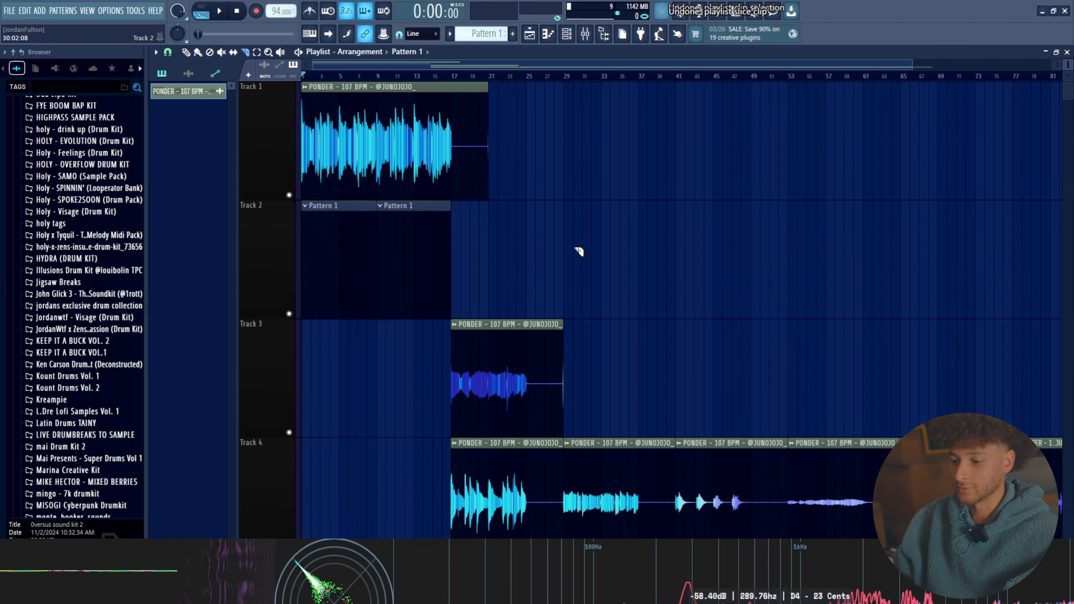
scroll(464, 293, down, 4)
key(ctrl+z)
key(ctrl+z)
key(ctrl+z)
key(ctrl+z)
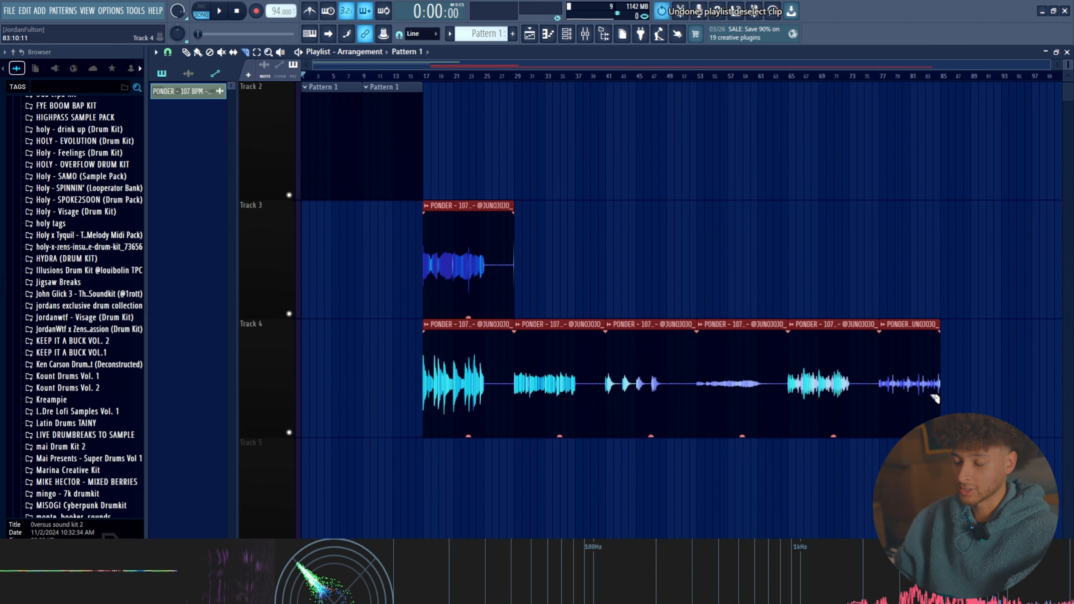
key(ctrl+z)
key(ctrl+z)
key(ctrl+z)
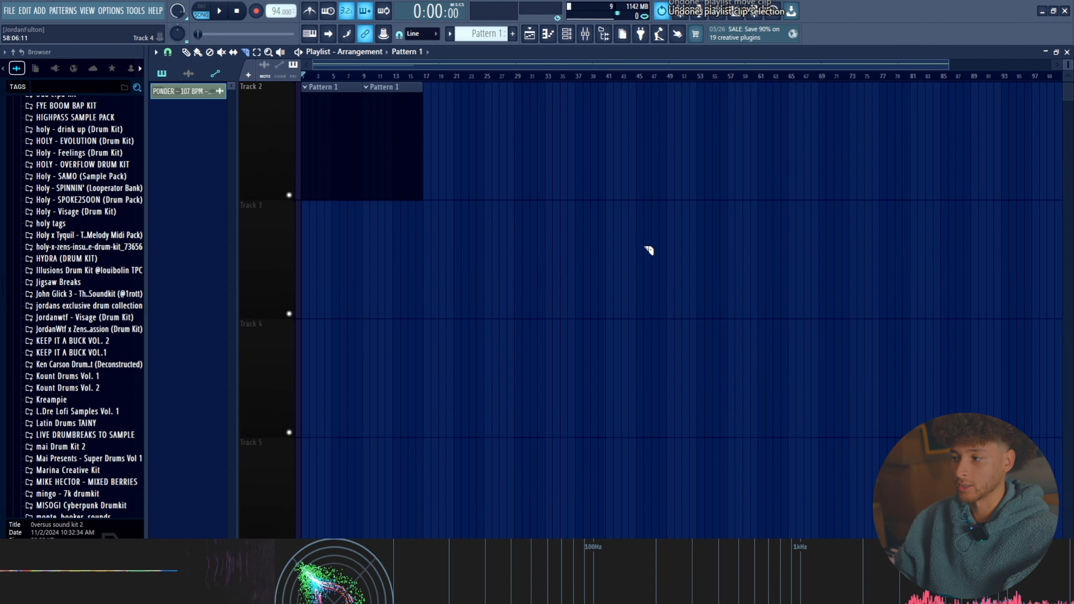
scroll(656, 230, up, 2)
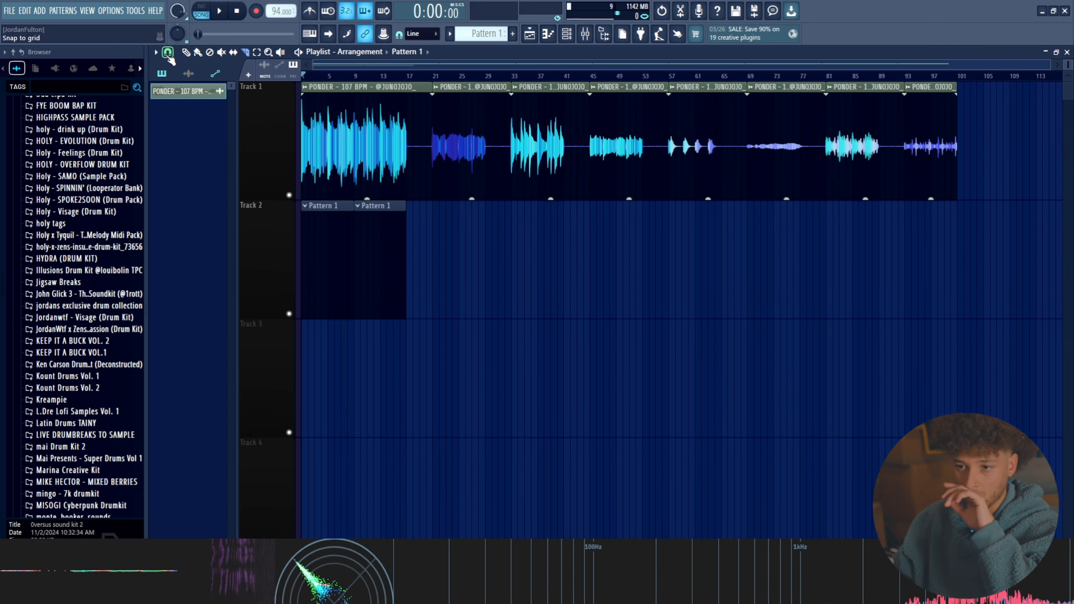
Step: Choose Beat as the playlist snap and examine the slice points between the layers along Track 1
click(167, 51)
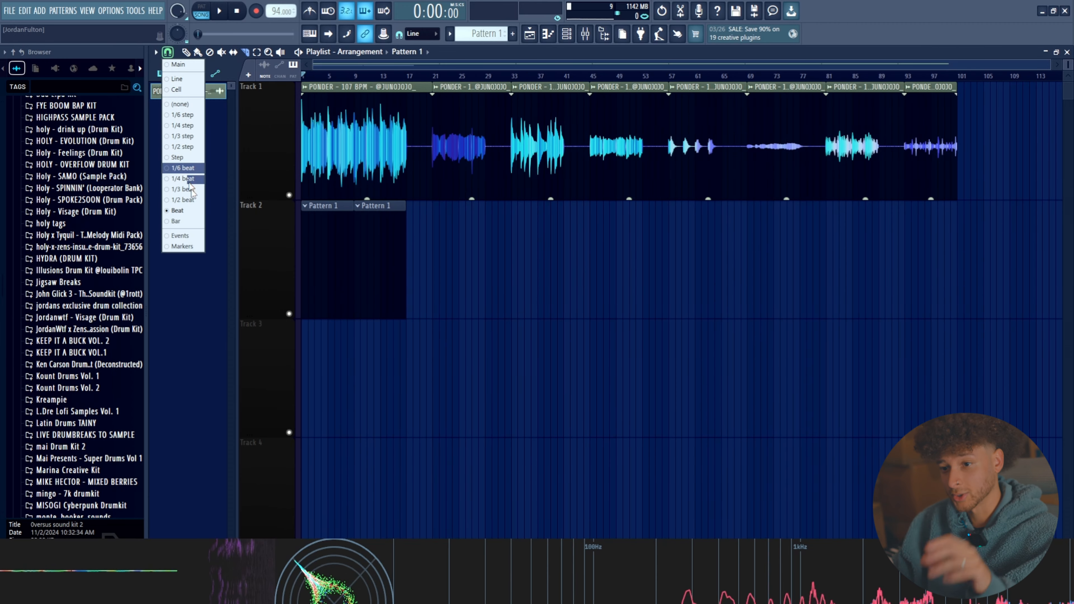
click(184, 211)
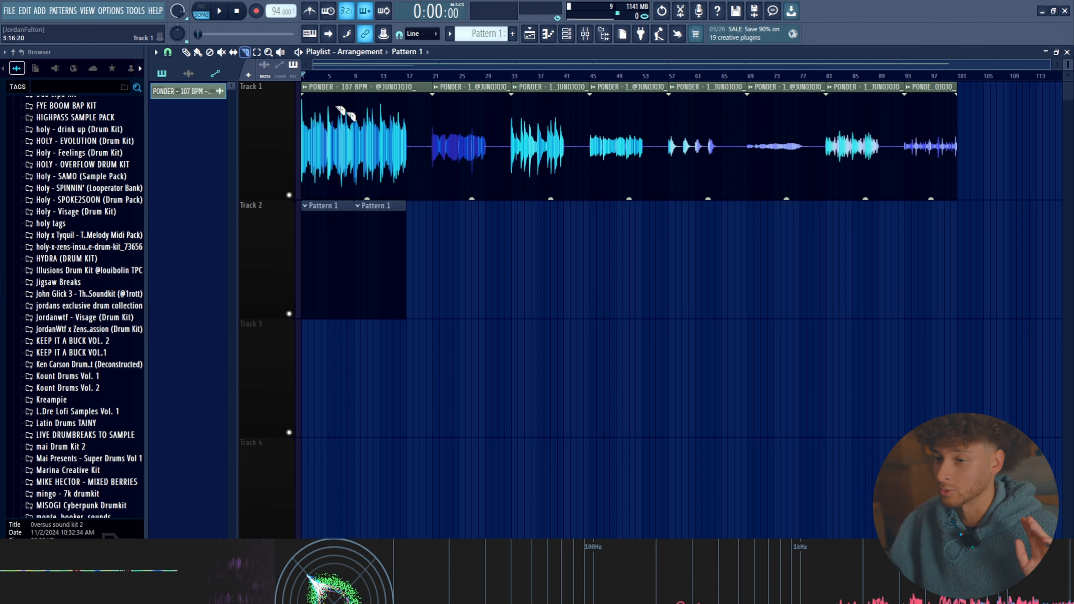
scroll(427, 219, up, 5)
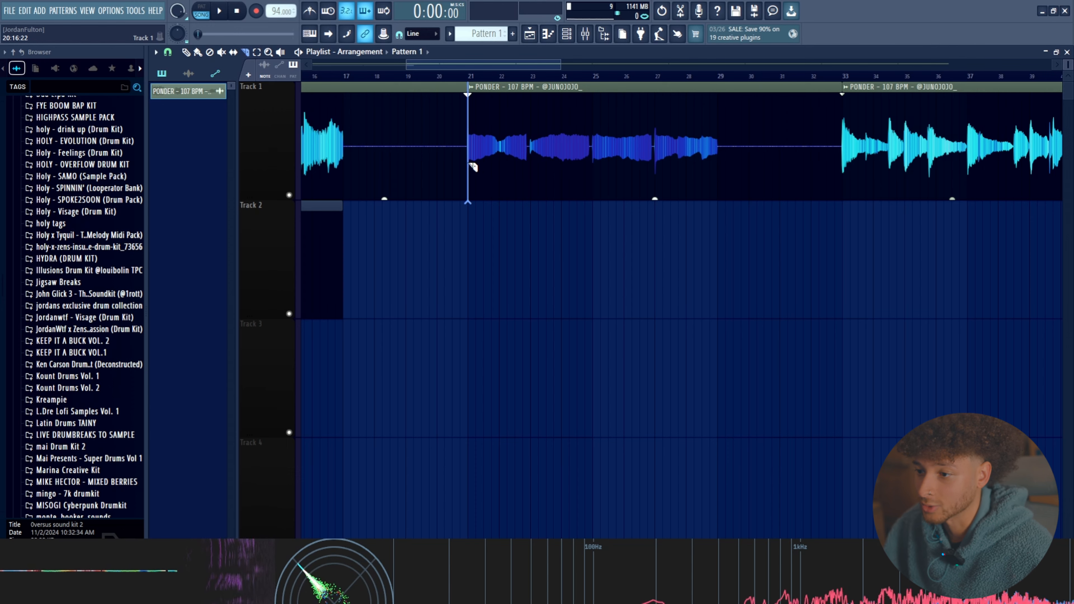
scroll(846, 159, down, 4)
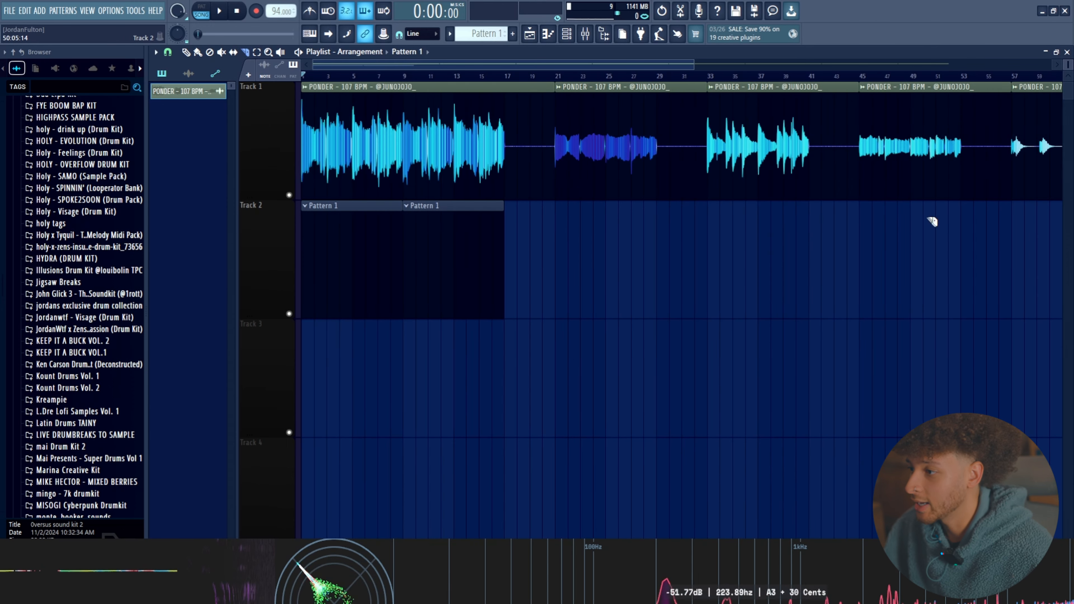
scroll(785, 155, down, 3)
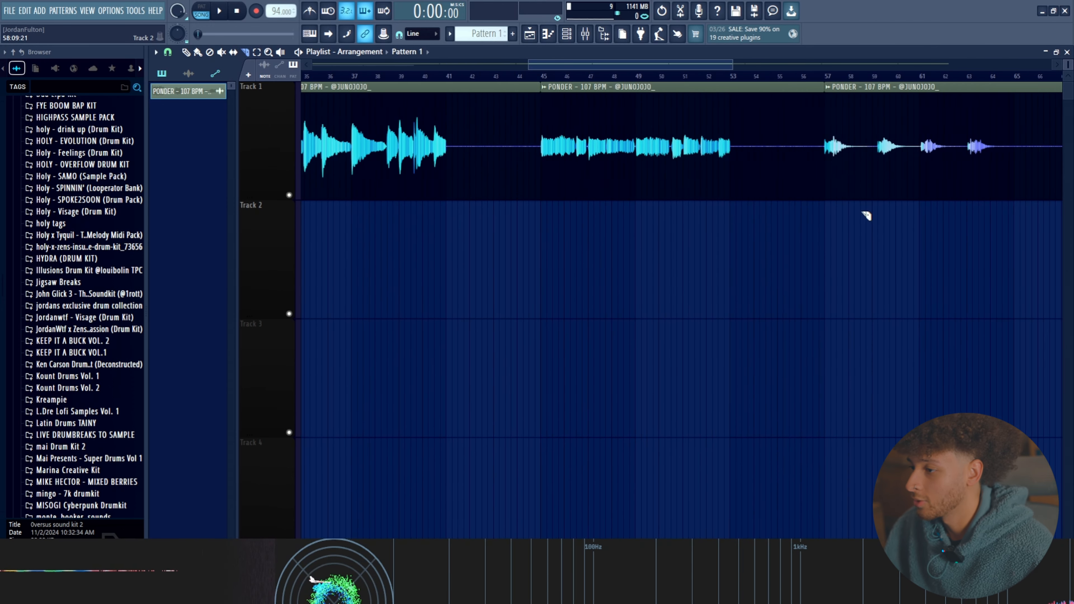
scroll(729, 199, down, 4)
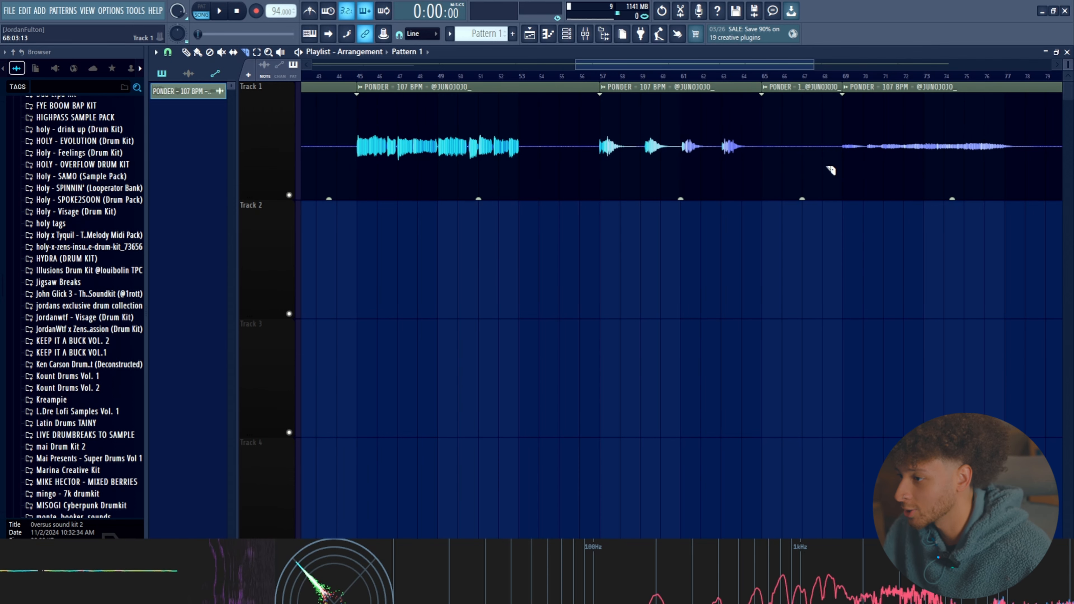
scroll(830, 170, down, 6)
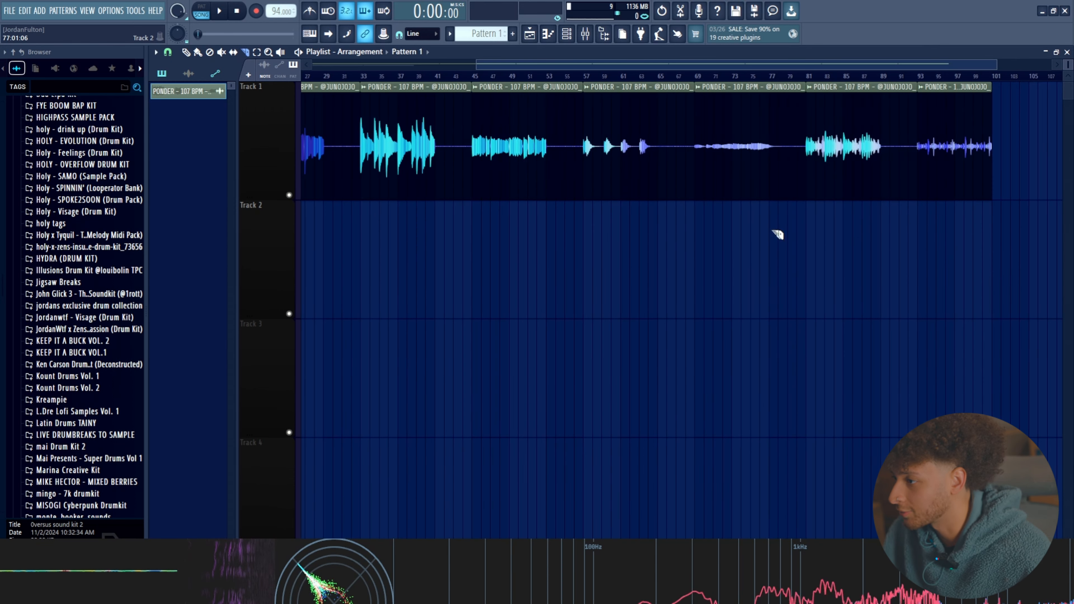
scroll(888, 194, up, 4)
scroll(824, 233, down, 6)
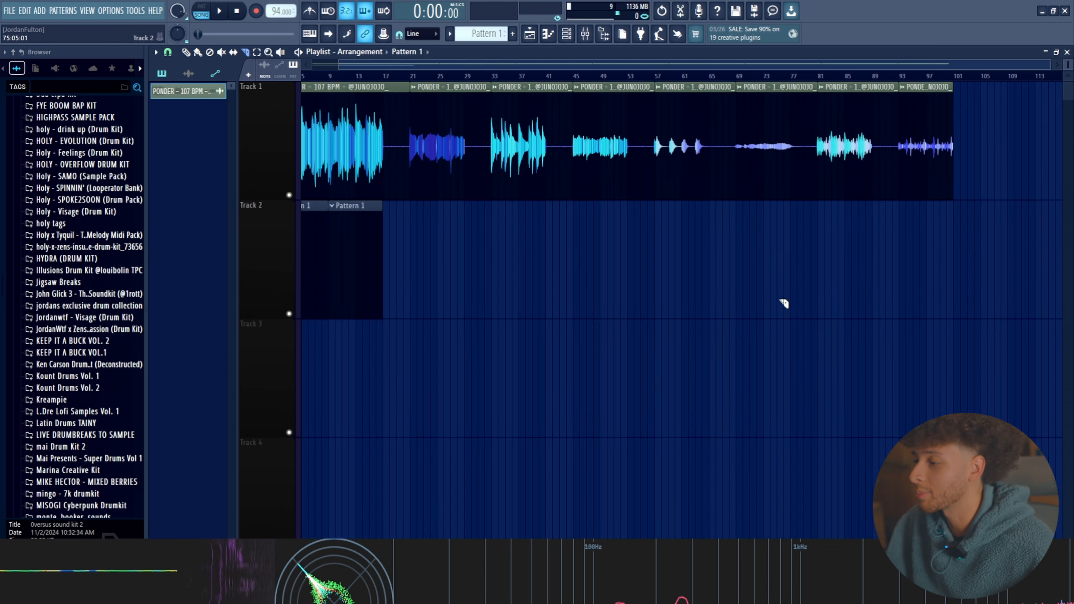
Step: Select every clip after the first on Track 1 and move them together to Track 3, starting at bar 17
drag(971, 317, 469, 140)
click(959, 293)
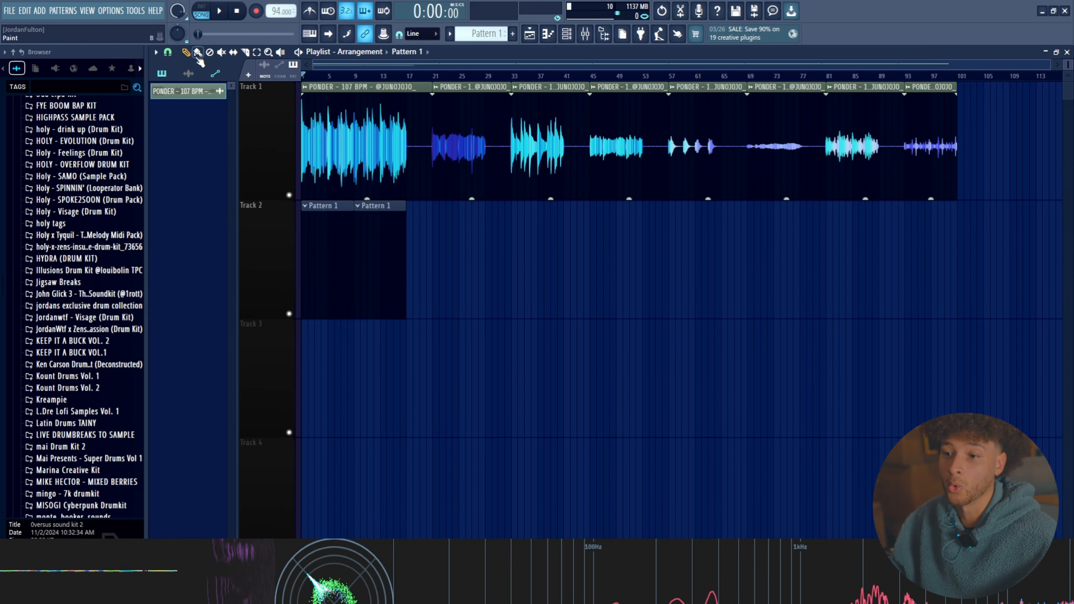
drag(1014, 278, 454, 180)
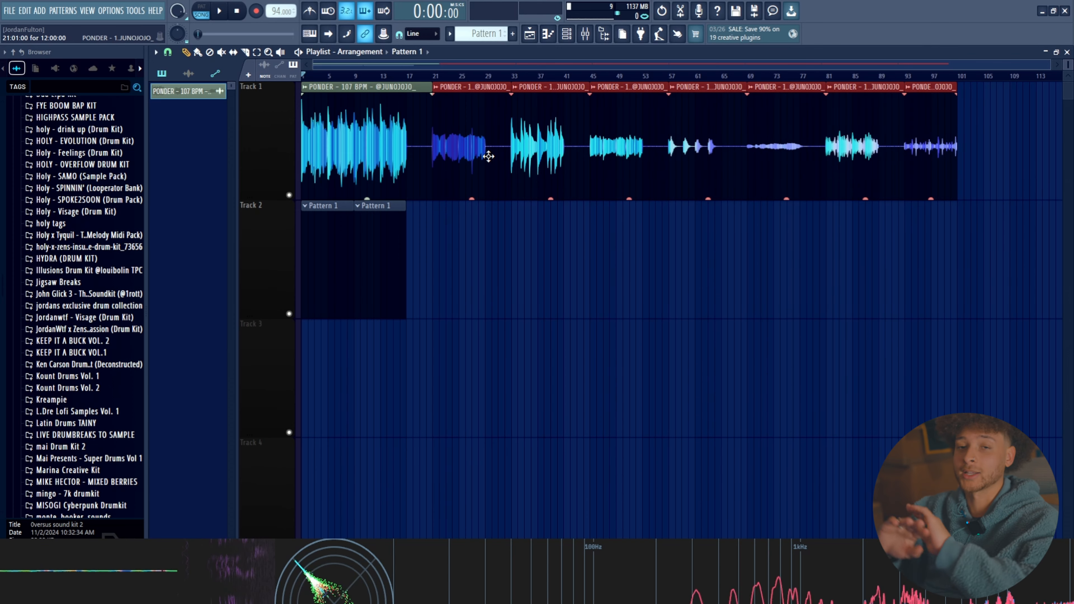
drag(482, 147, 691, 384)
scroll(429, 431, up, 4)
scroll(551, 368, down, 6)
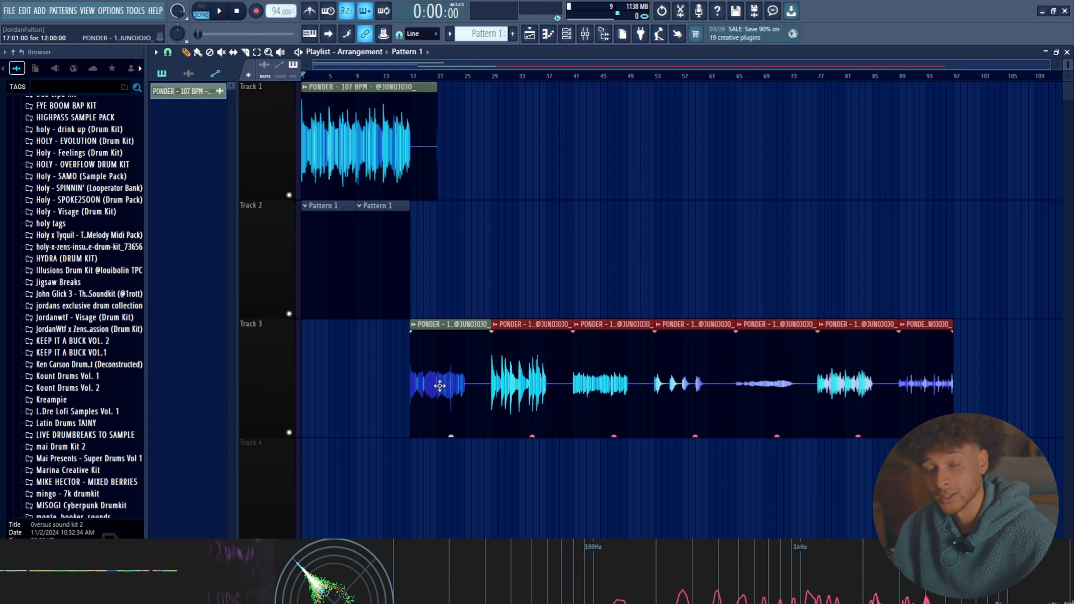
Step: Move the remaining selected layers, without the first Track 3 clip, to Track 4 starting at bar 17
drag(529, 380, 447, 499)
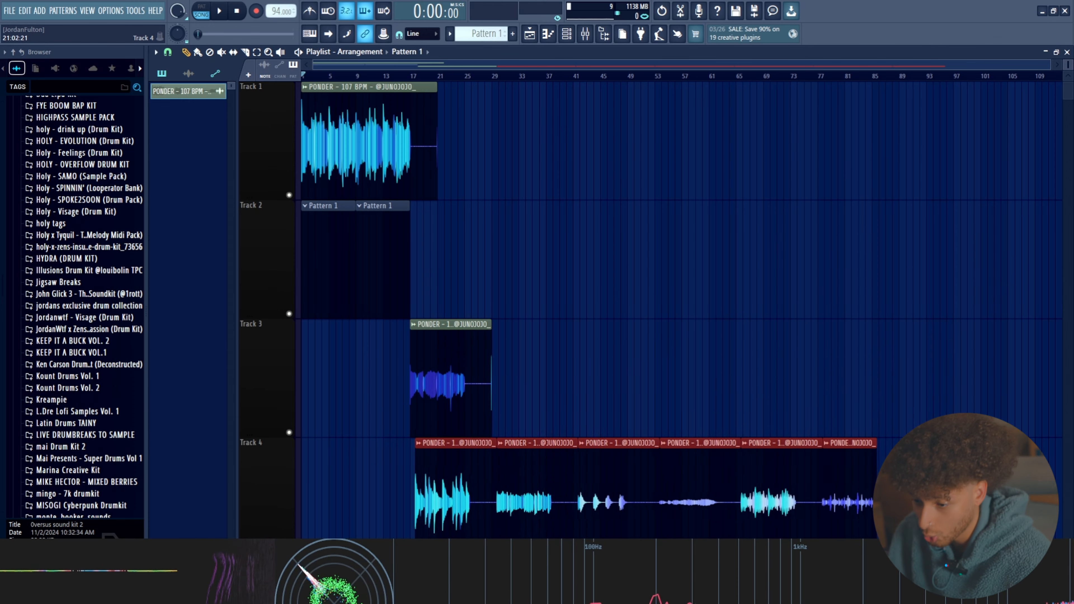
scroll(446, 499, up, 5)
scroll(651, 498, down, 5)
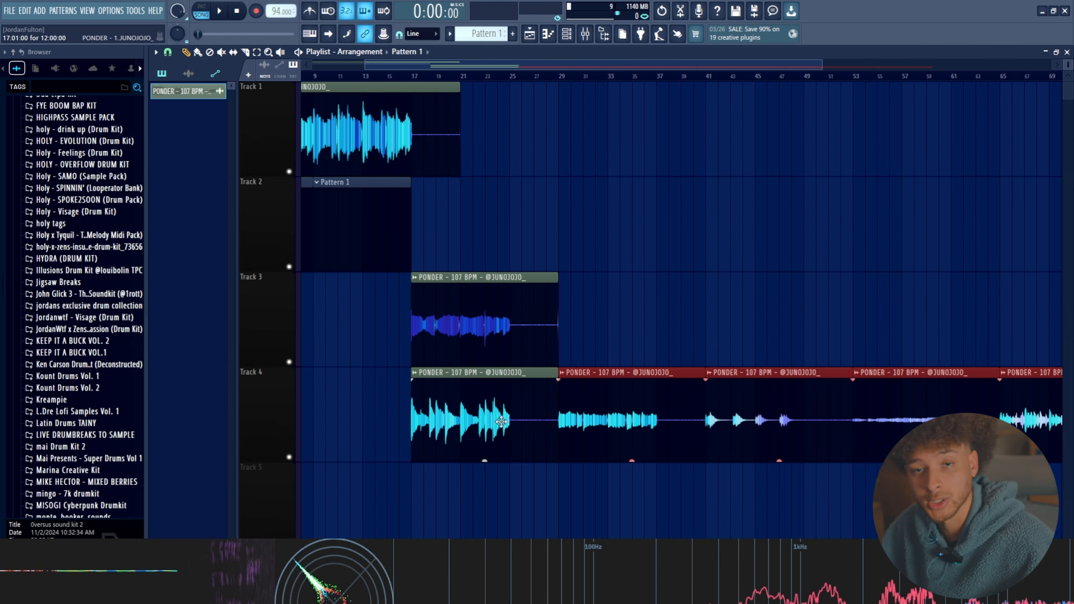
Step: Stagger the remaining layers down Tracks 5 to 9, one clip per track, each starting at bar 17
drag(500, 421, 443, 391)
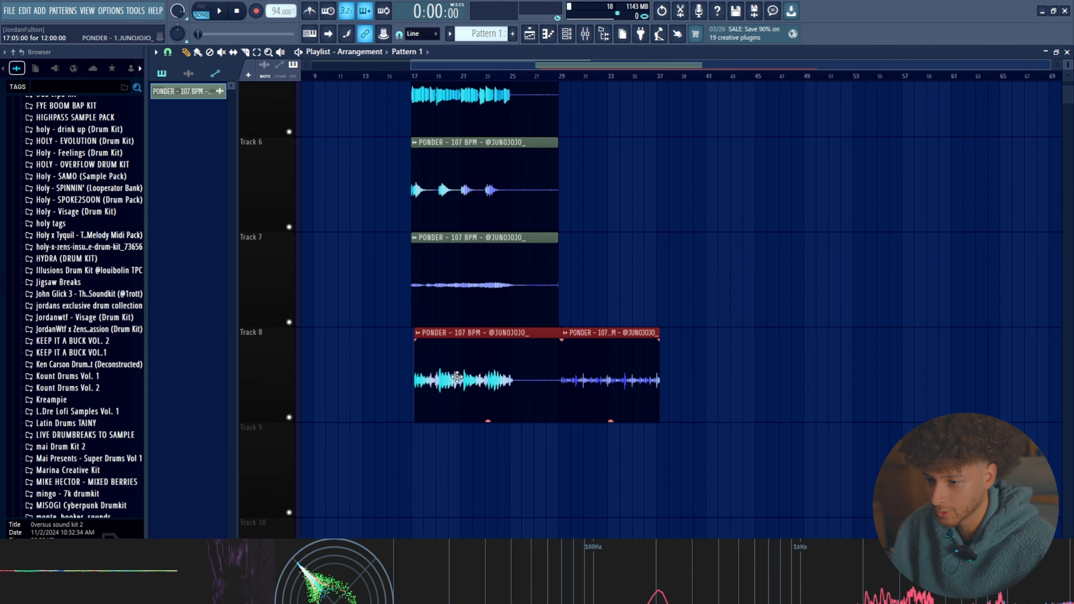
click(596, 380)
drag(596, 381, 450, 476)
scroll(451, 475, up, 3)
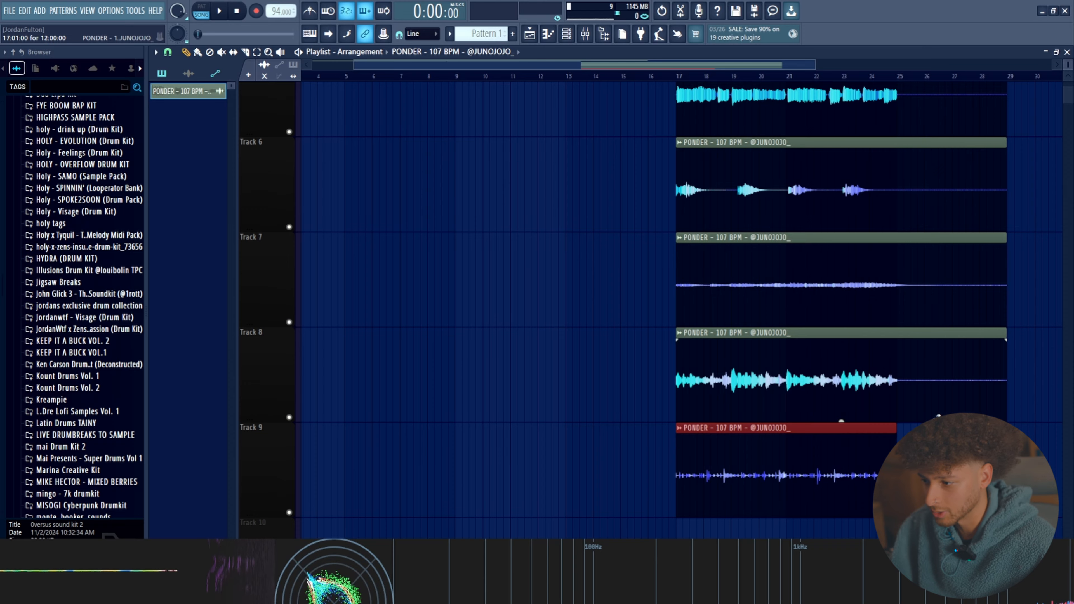
Step: Slice the layer clips on Tracks 3 to 8 at bar 25 and delete the sections after the cut
scroll(888, 406, up, 1)
scroll(909, 380, down, 3)
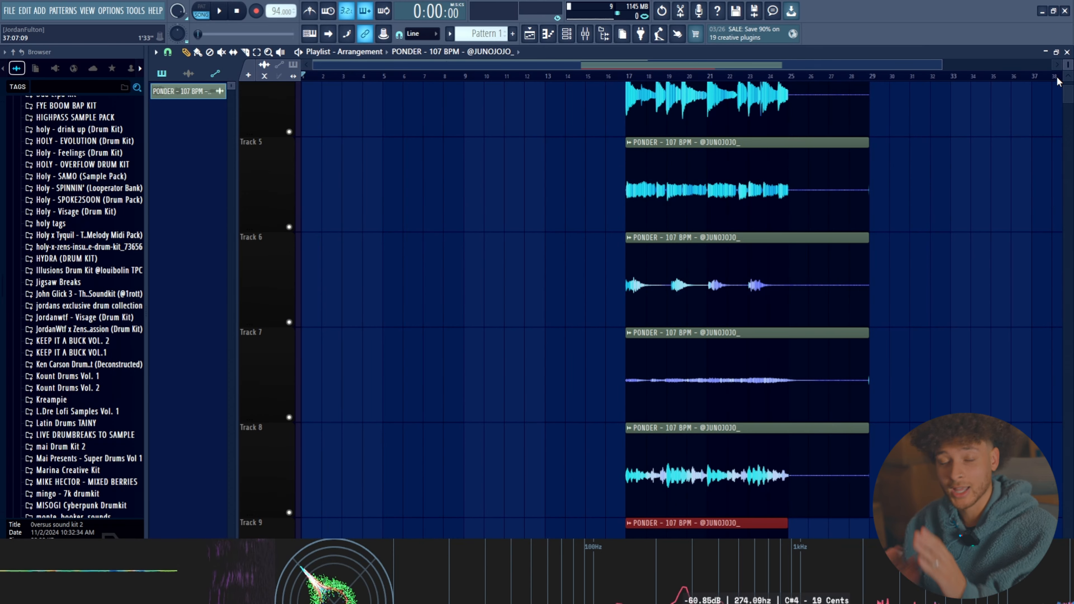
drag(1068, 64, 1068, 66)
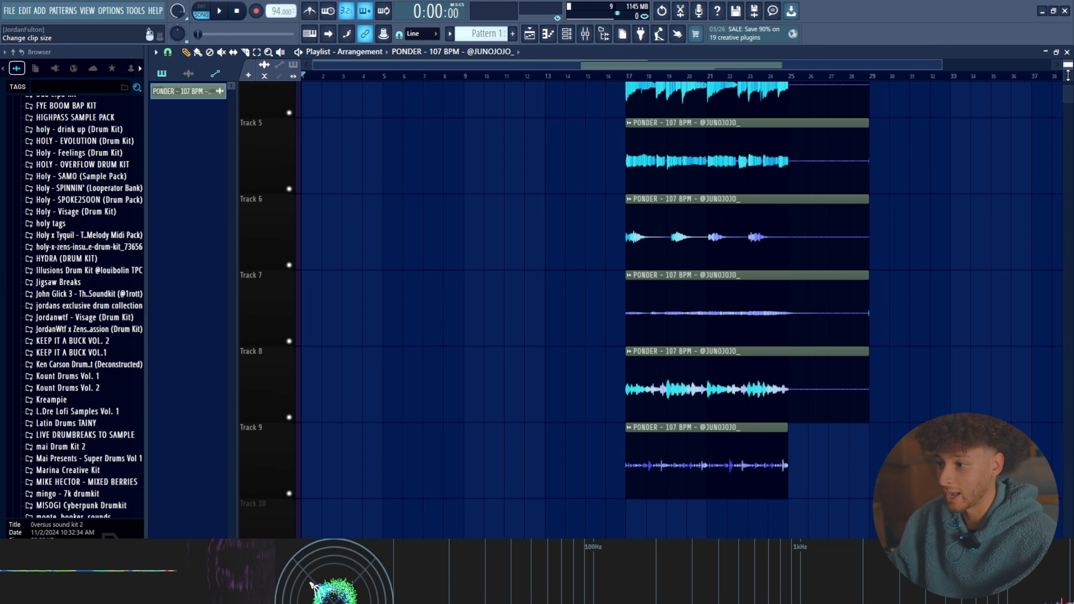
scroll(976, 161, down, 4)
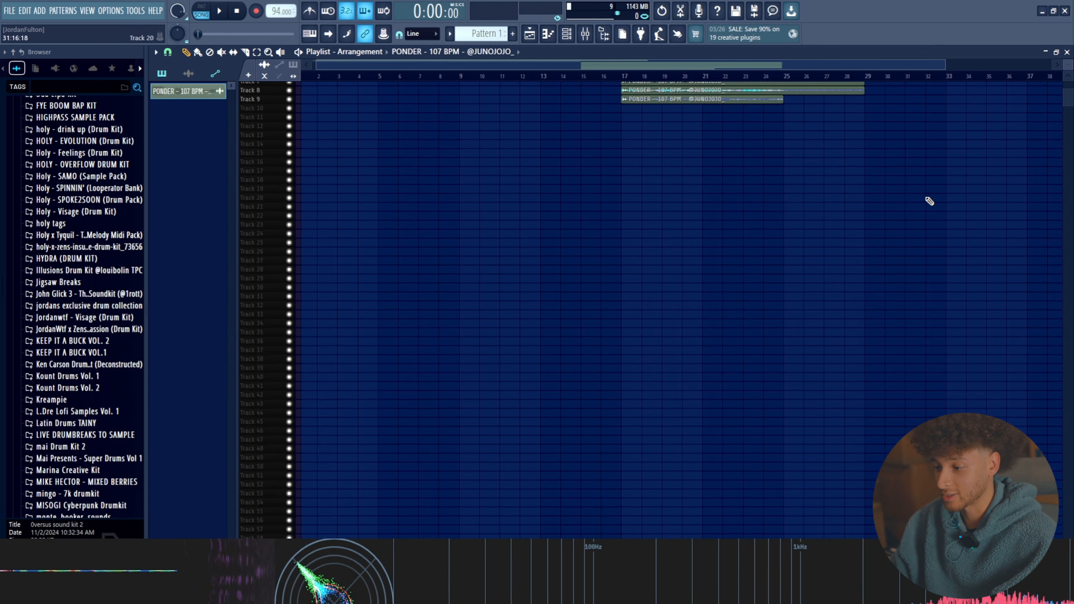
scroll(679, 253, up, 4)
scroll(834, 404, up, 2)
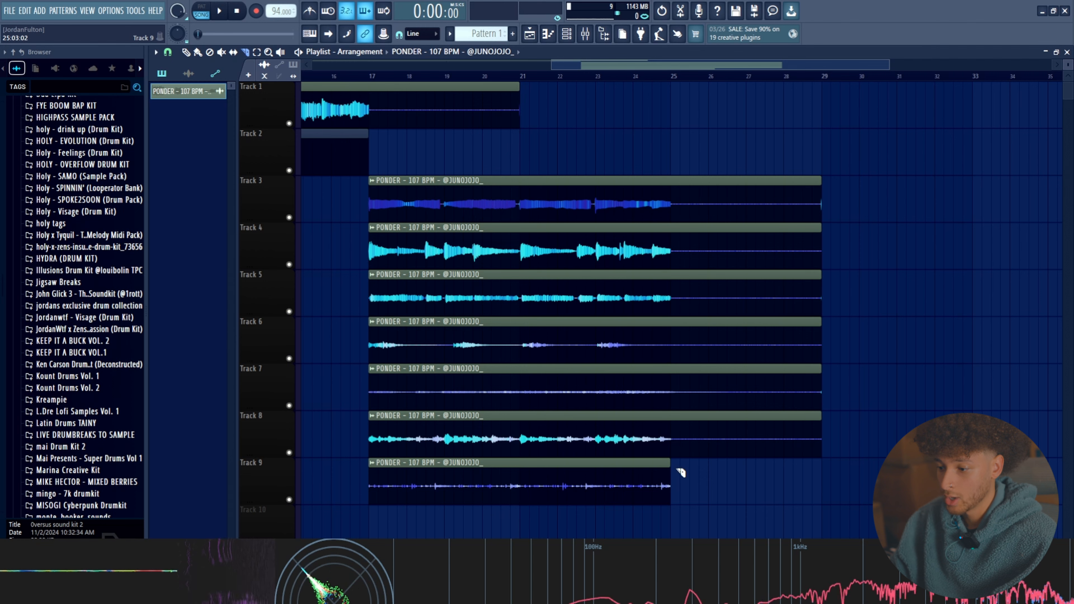
drag(675, 202, 676, 189)
drag(778, 159, 765, 433)
scroll(768, 433, down, 2)
drag(870, 518, 785, 194)
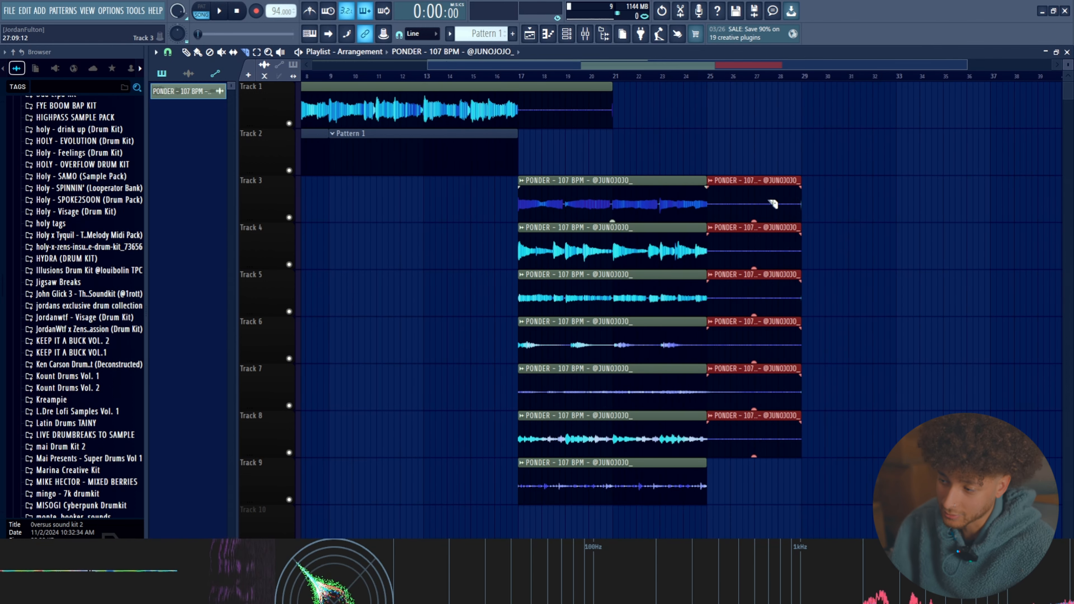
key(Delete)
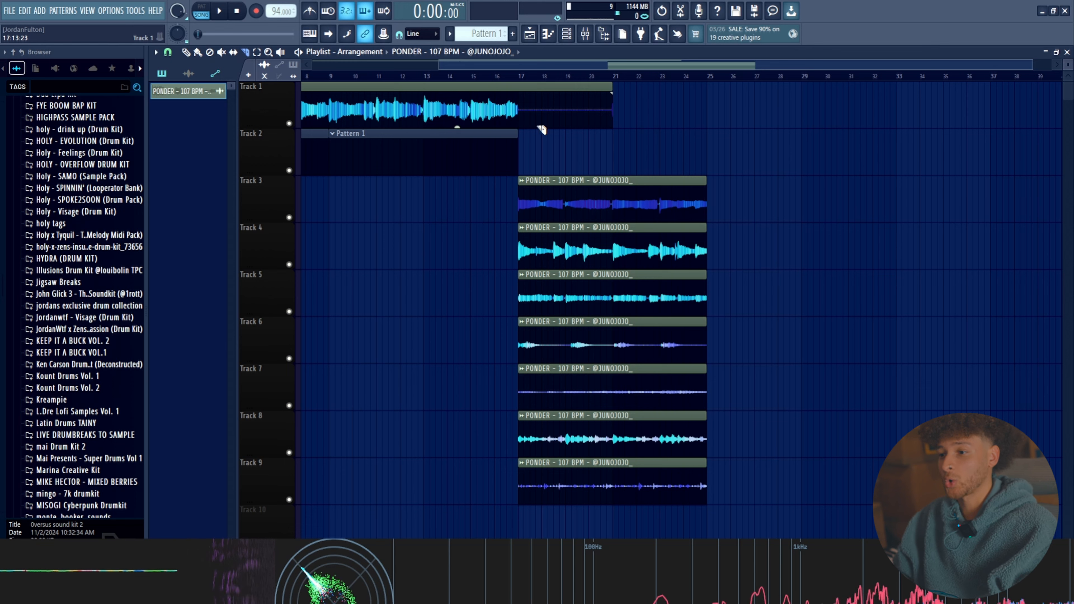
Step: Cut off the Track 1 clip's tail after bar 17 and move the seven layers up to Tracks 1 to 7
drag(522, 126, 611, 84)
key(Delete)
drag(762, 518, 537, 97)
scroll(537, 96, down, 2)
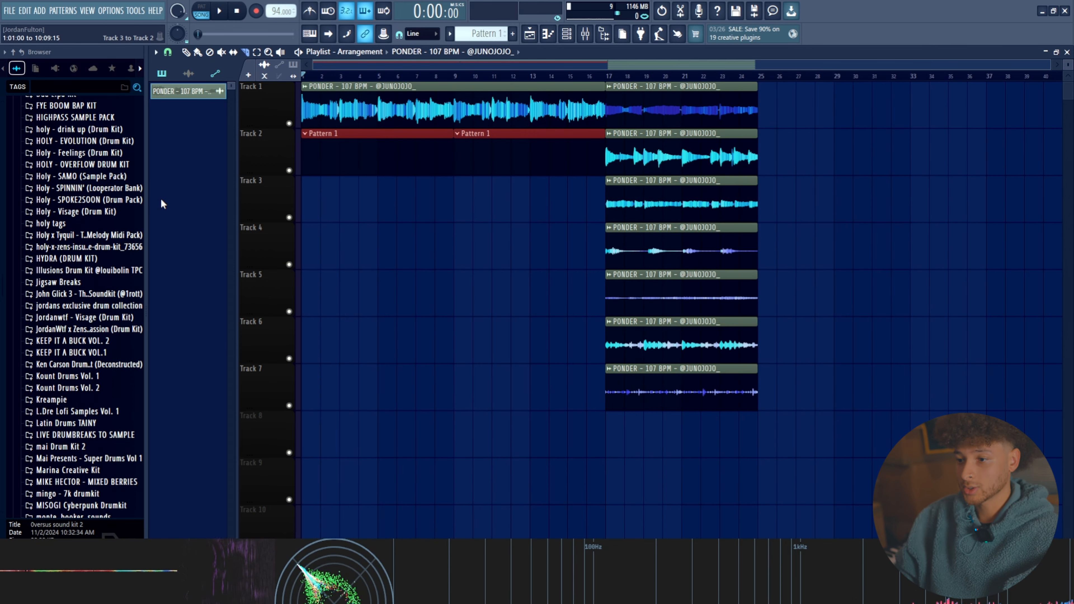
Step: Move the two Pattern 1 clips from Track 2 down to Track 8
key(Down)
key(Down)
key(Down)
key(Down)
key(Down)
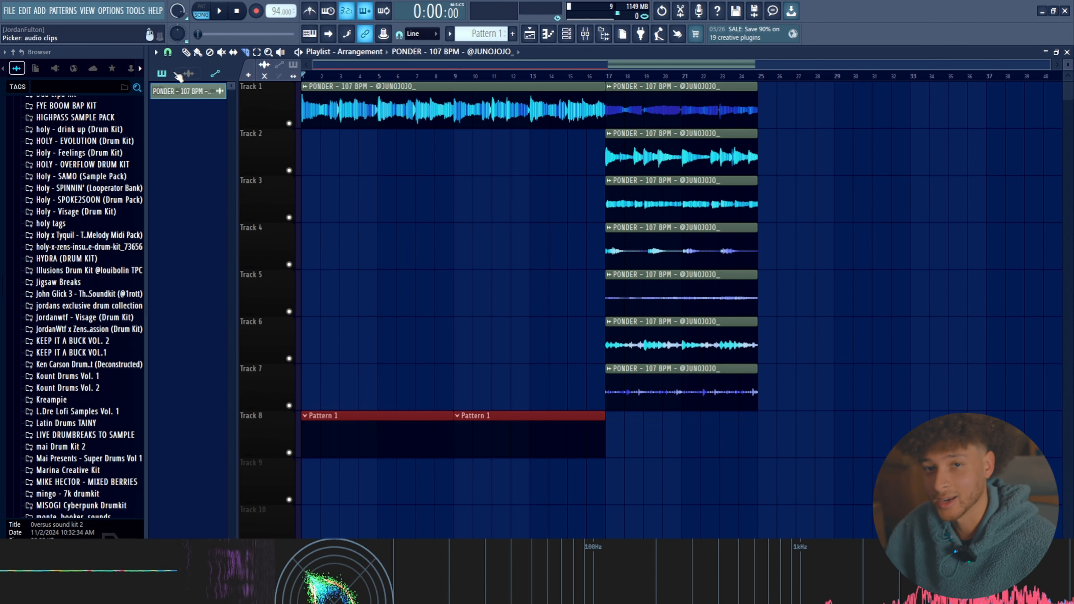
click(14, 15)
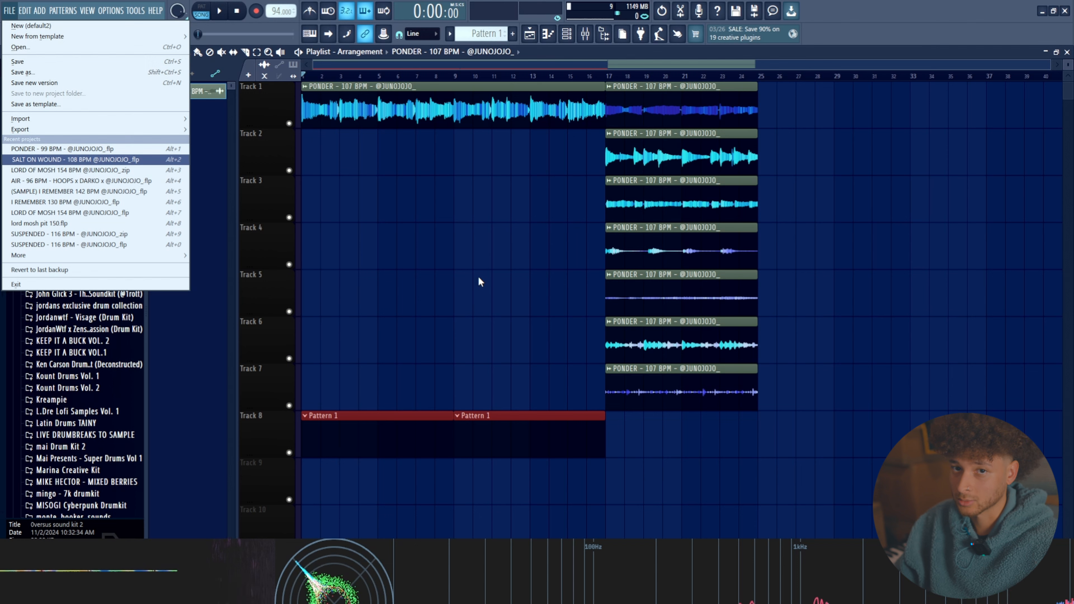
click(424, 277)
drag(594, 488, 571, 416)
click(504, 248)
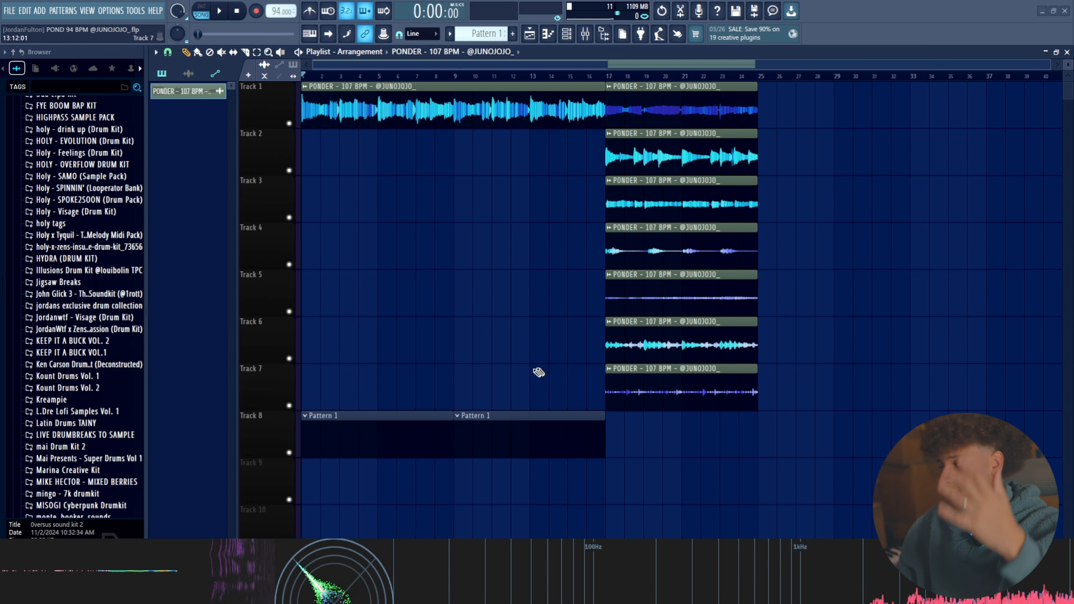
Step: Start song playback, open the Channel rack for Pattern 1 and browse the drum kits for sounds
key(space)
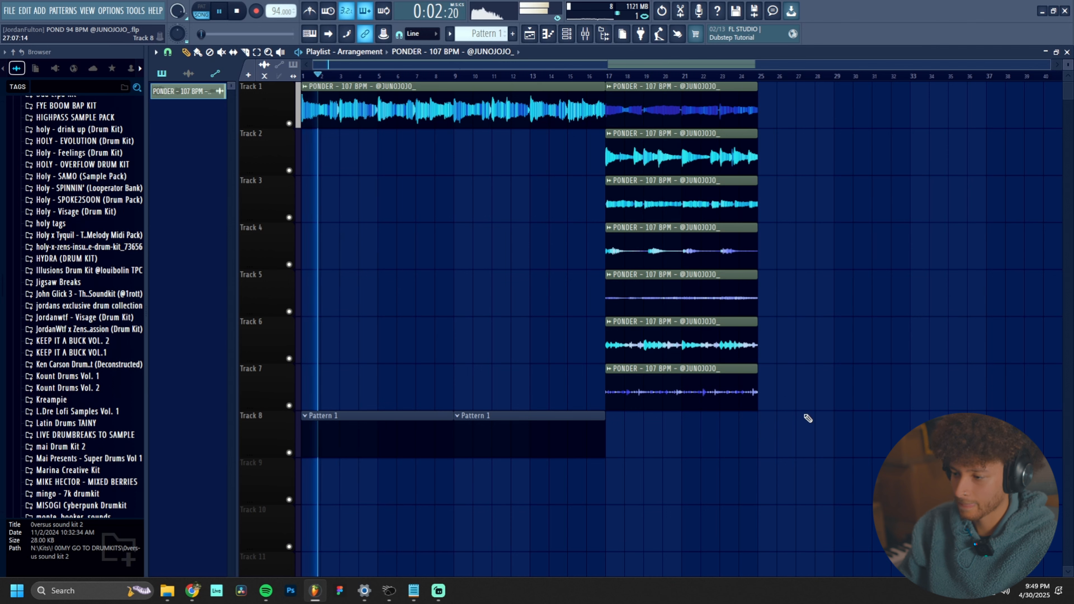
click(377, 416)
click(567, 35)
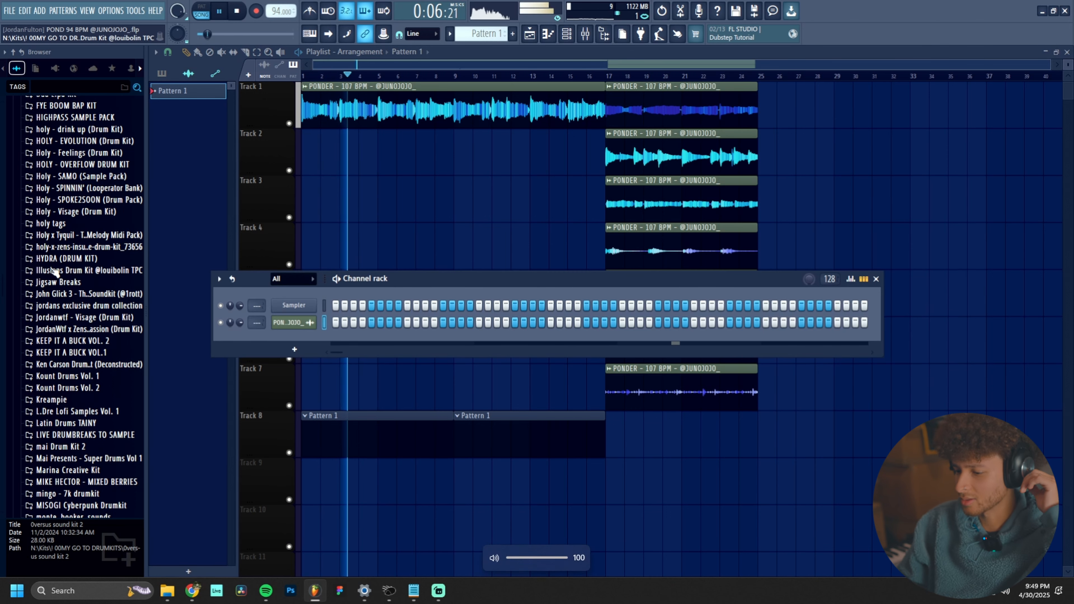
click(585, 39)
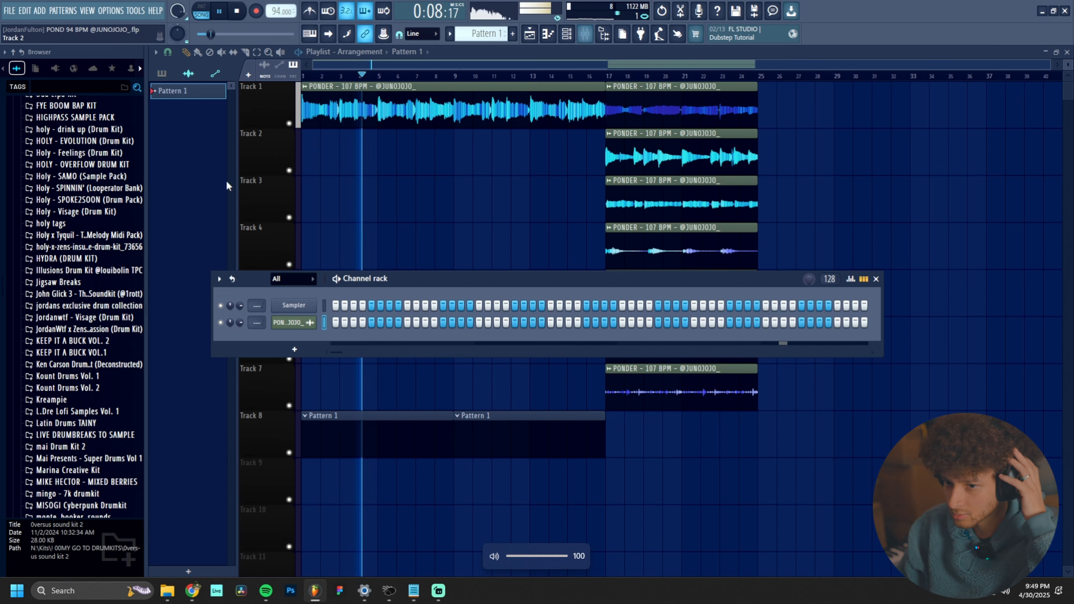
scroll(66, 455, down, 5)
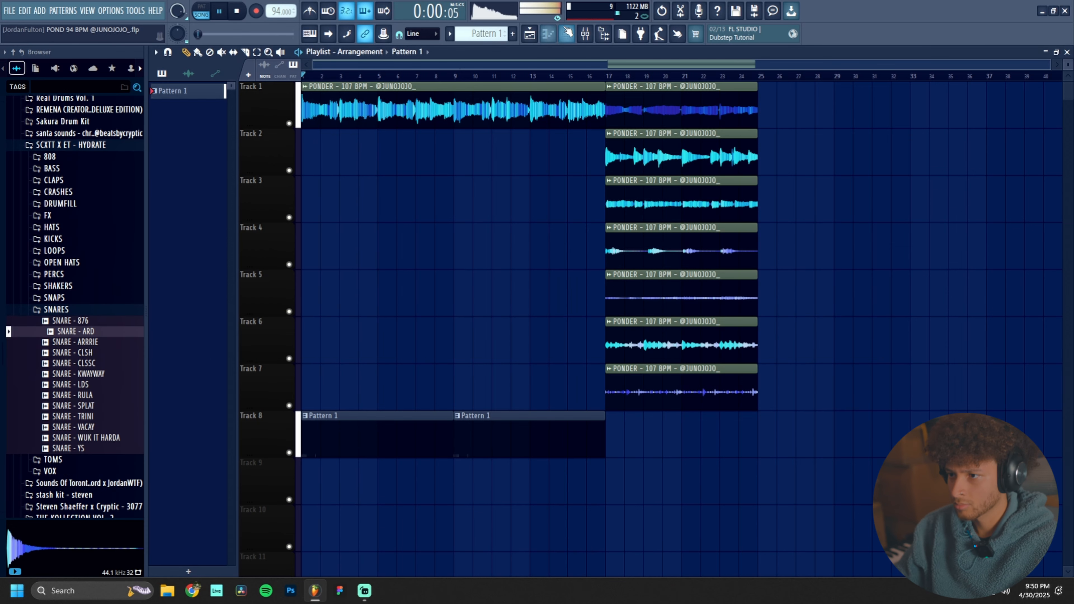
Step: Extend the HIHAT - REALA rhythm in the Channel rack with hits on steps 18, 19, 26 and 27
key(F6)
click(488, 356)
click(497, 355)
click(559, 355)
click(568, 355)
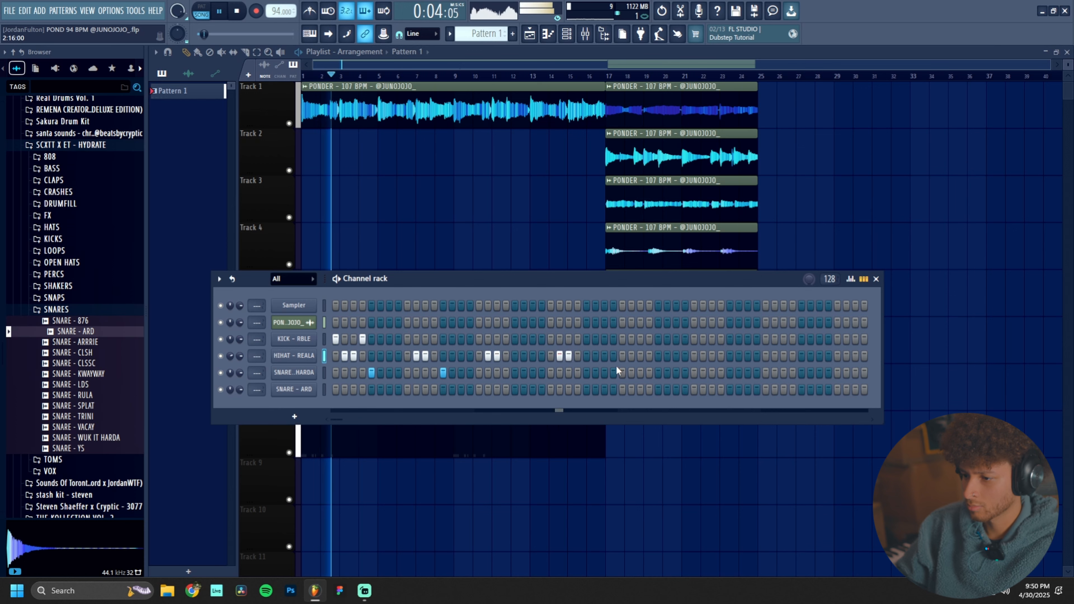
Step: Open the SNARE - WUK IT HARDA notes in the piano roll and repeat the hits through bar 4
key(space)
right_click(293, 373)
click(361, 375)
key(space)
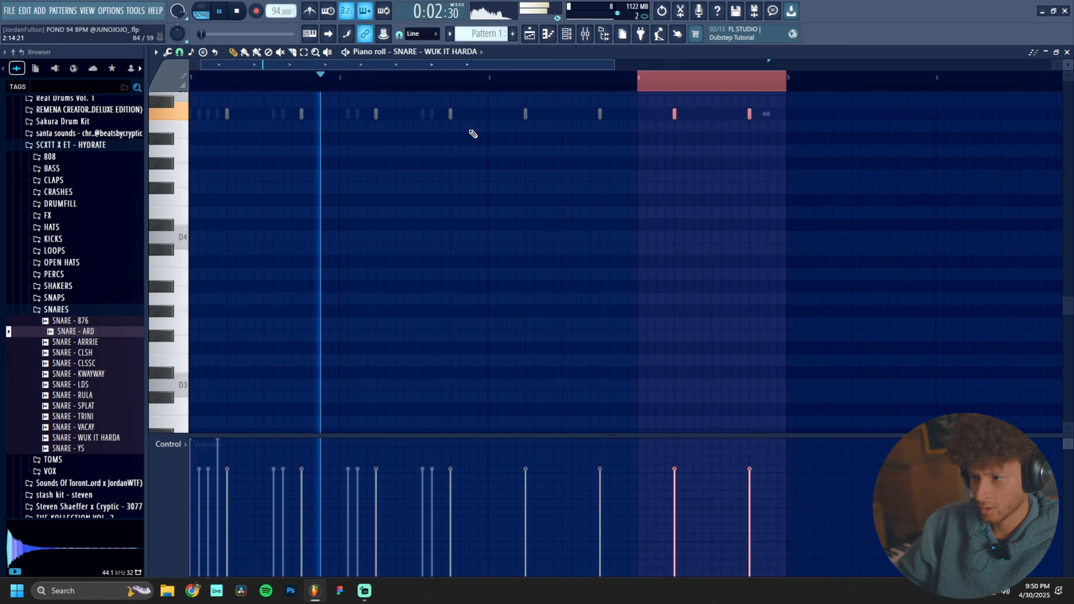
Step: Add an extra snare hit at the end of bar 2 and lower its velocity below the other hits
scroll(444, 158, down, 2)
scroll(398, 192, up, 3)
click(400, 188)
click(400, 499)
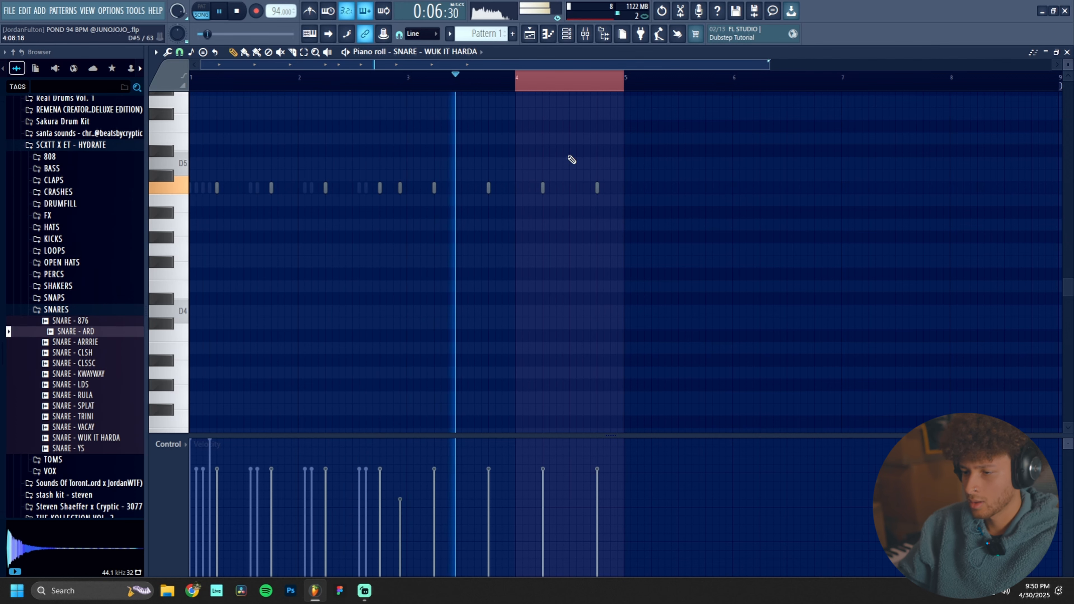
Step: Delete the snare hits in bars 3 and 4 and duplicate the two-bar snare pattern four times
drag(668, 158, 427, 233)
key(Delete)
key(ctrl+a)
key(ctrl+b)
key(ctrl+b)
key(ctrl+b)
key(ctrl+b)
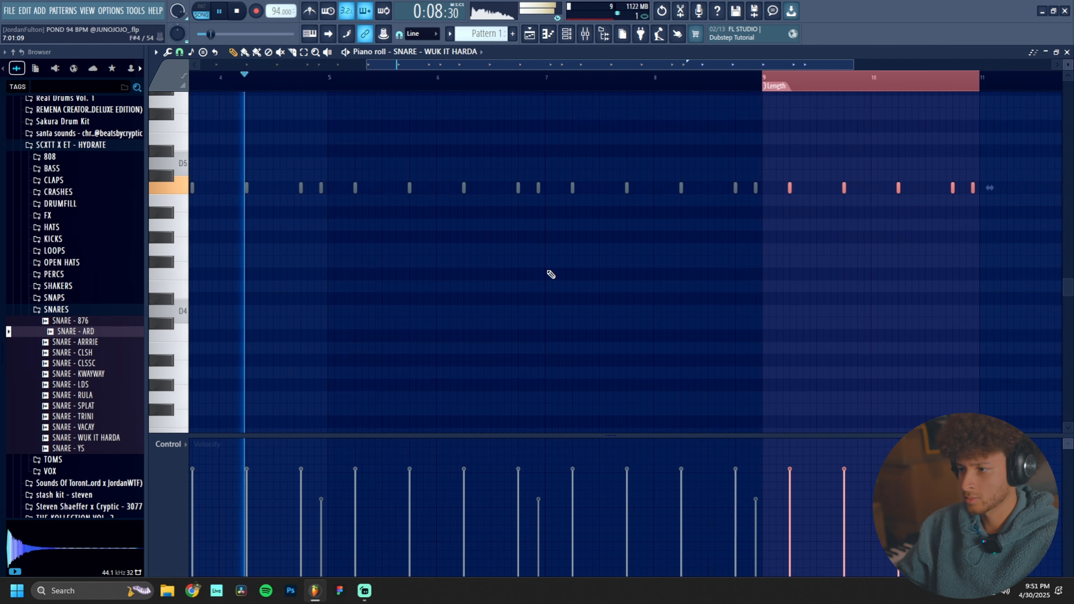
Step: Remove the quiet snare hits ending bars 4 and 8 and all hits past bar 8, and save the project
scroll(550, 272, down, 2)
ctrl+click(499, 222)
right_click(436, 187)
drag(690, 180, 682, 201)
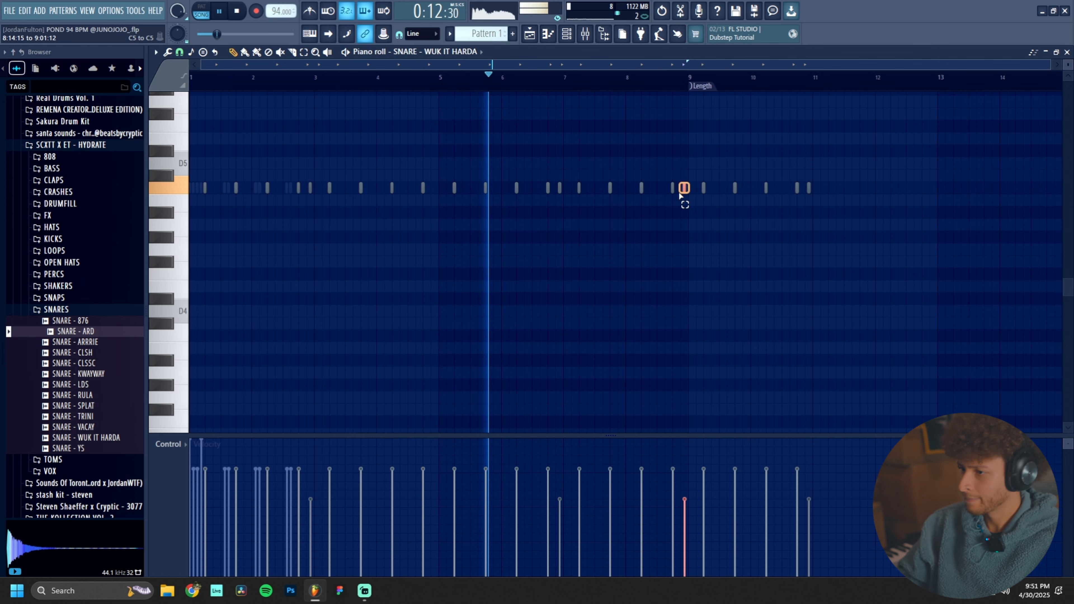
key(Delete)
drag(822, 158, 694, 207)
key(Delete)
key(Escape)
key(ctrl+s)
Step: In the KICK - RBLE piano roll, copy bar 1 to bar 2 without its second hit and duplicate both bars through bar 4
right_click(299, 356)
right_click(310, 339)
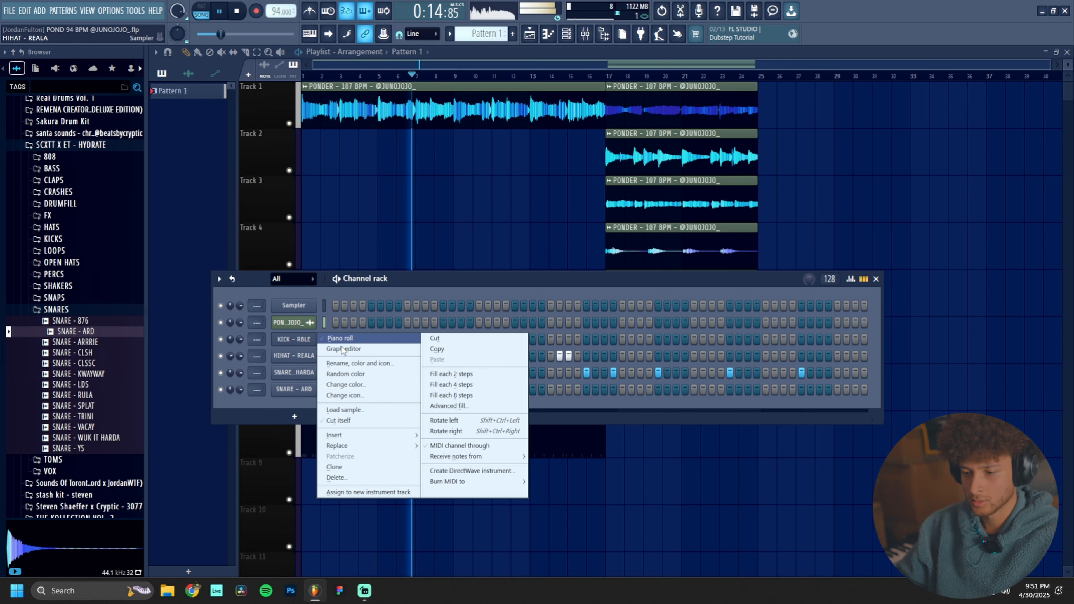
click(340, 338)
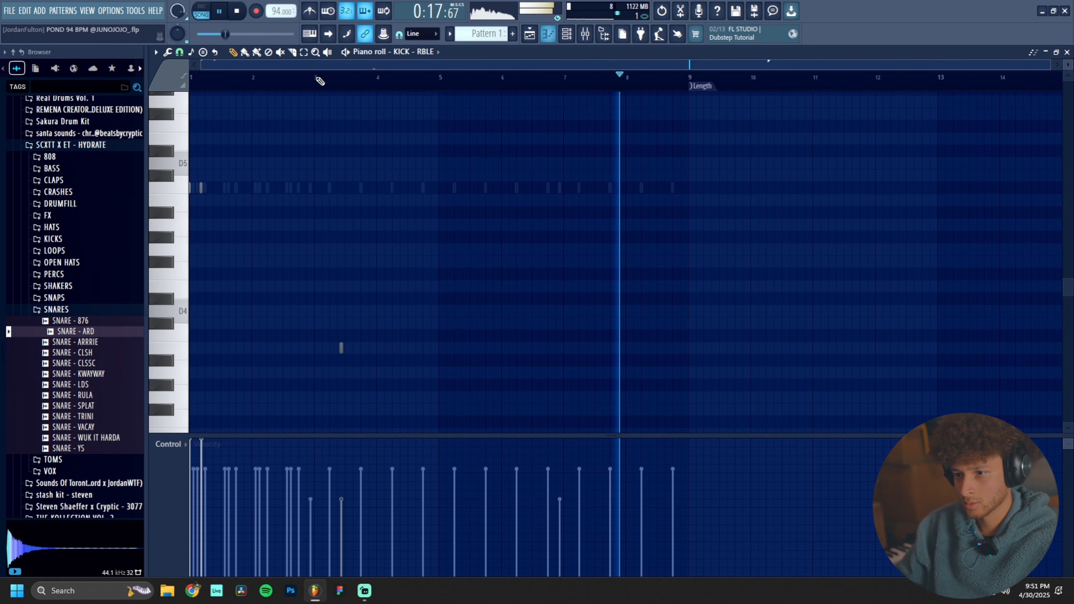
mouse_move(203, 77)
mouse_down()
mouse_move(253, 78)
mouse_move(212, 78)
mouse_up()
key(ctrl+b)
right_click(263, 188)
key(ctrl+b)
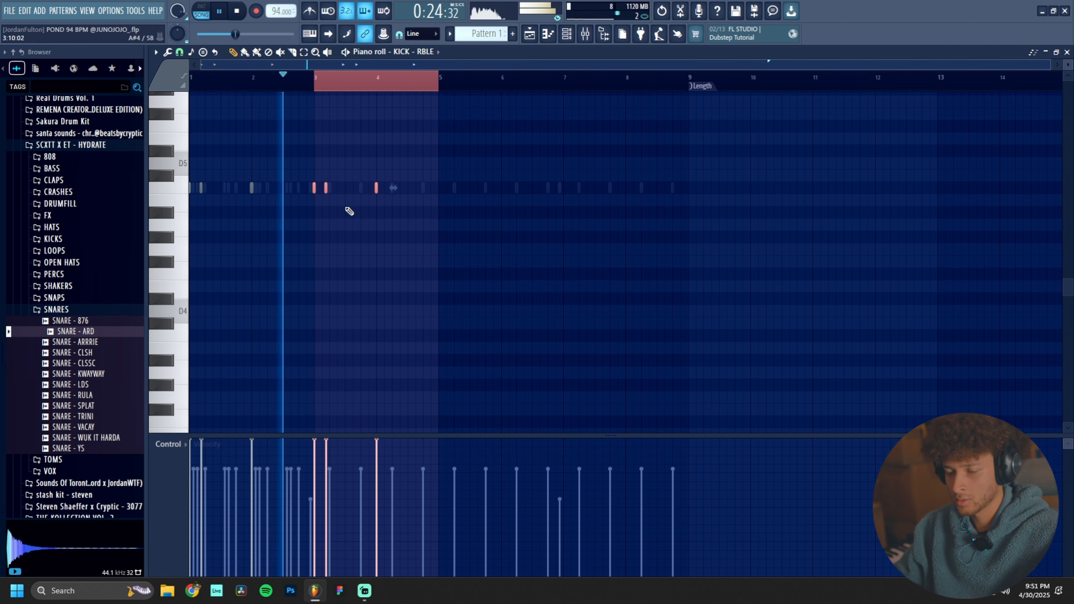
Step: Select the kick hits starting bars 2 and 4 and shift them together to the middle of their bars
ctrl+click(252, 188)
ctrl+shift+click(376, 188)
drag(378, 189, 392, 187)
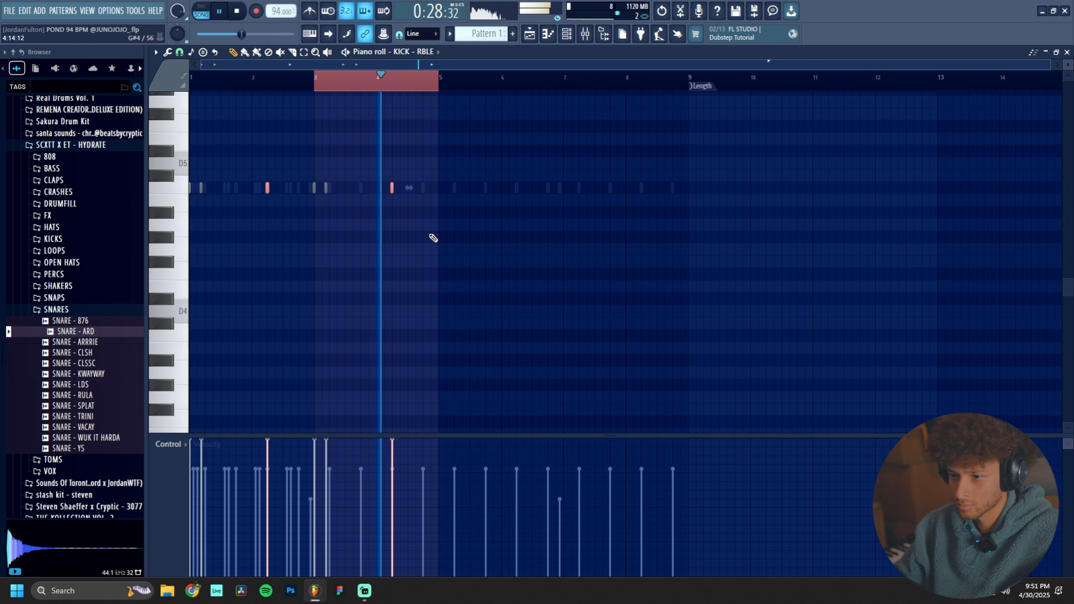
drag(392, 188, 408, 189)
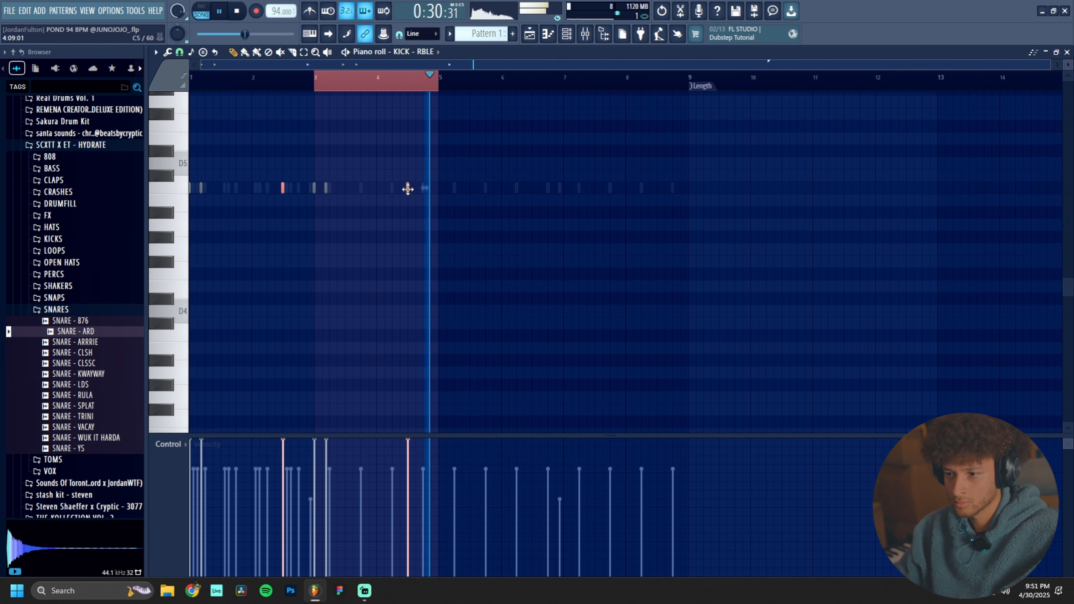
Step: Duplicate the four-bar kick pattern into bars 5 to 8 and restart playback from the beginning
drag(315, 86, 3, 213)
key(space)
key(space)
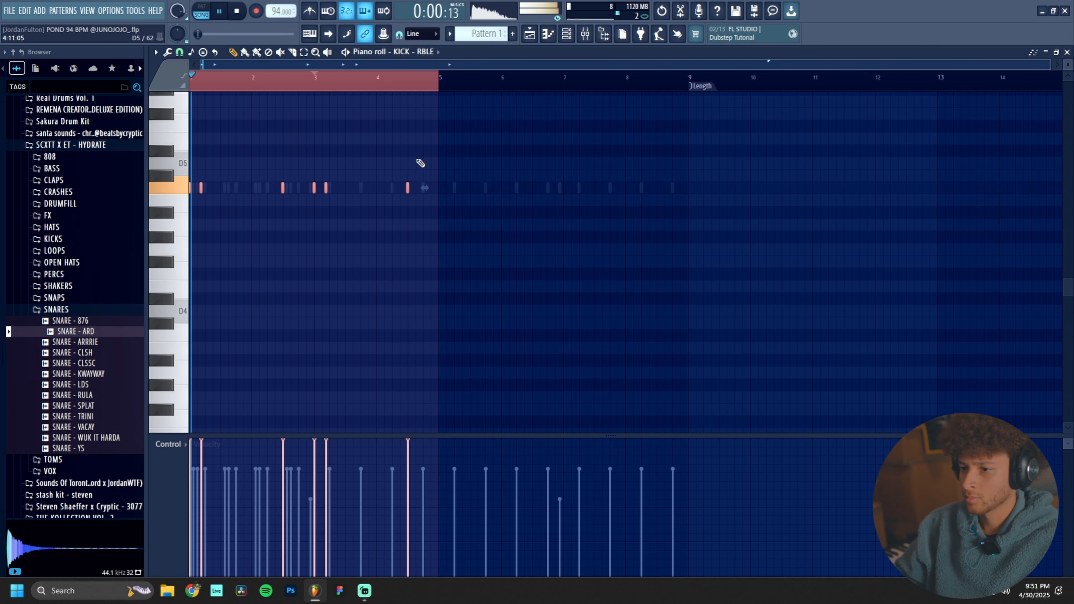
key(ctrl+b)
key(ctrl+a)
key(Escape)
Step: Open the HIHAT - REALA notes in the piano roll and repeat the two-bar pattern through bar 8
right_click(287, 375)
right_click(296, 357)
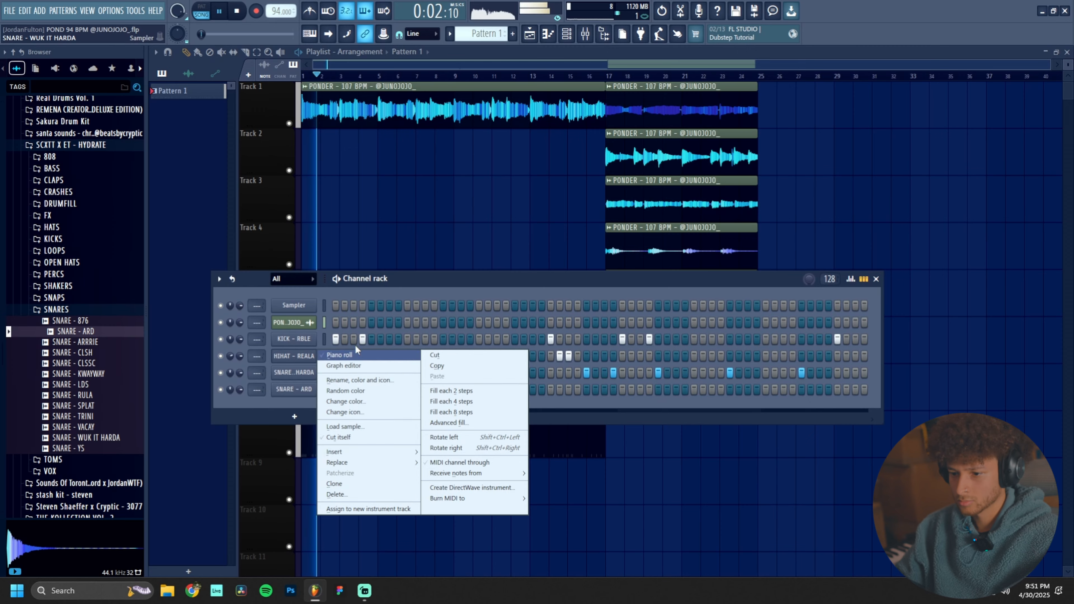
click(339, 355)
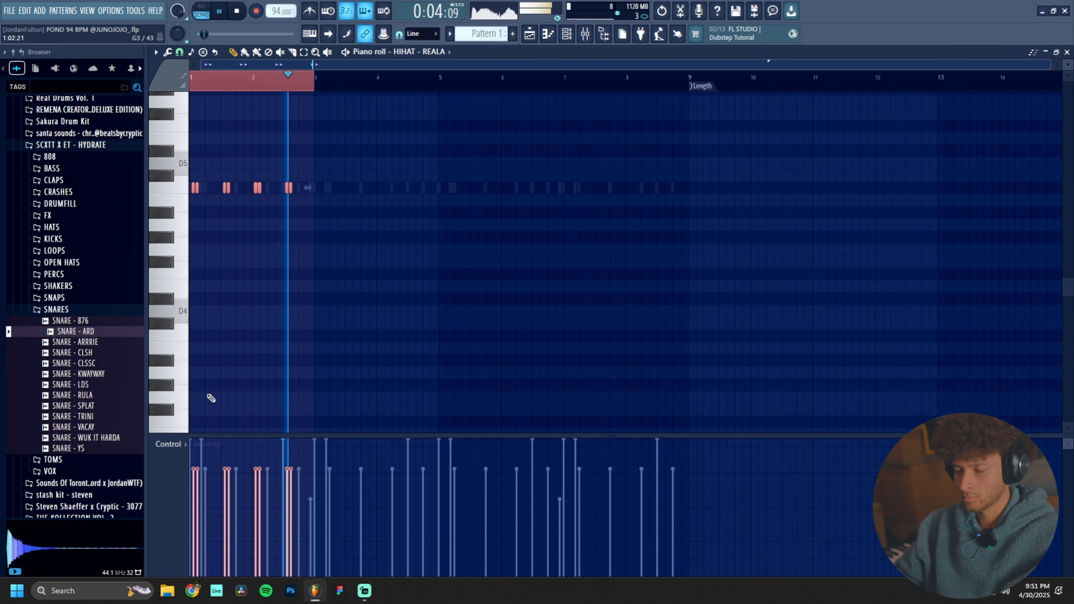
key(ctrl+b)
right_click(317, 83)
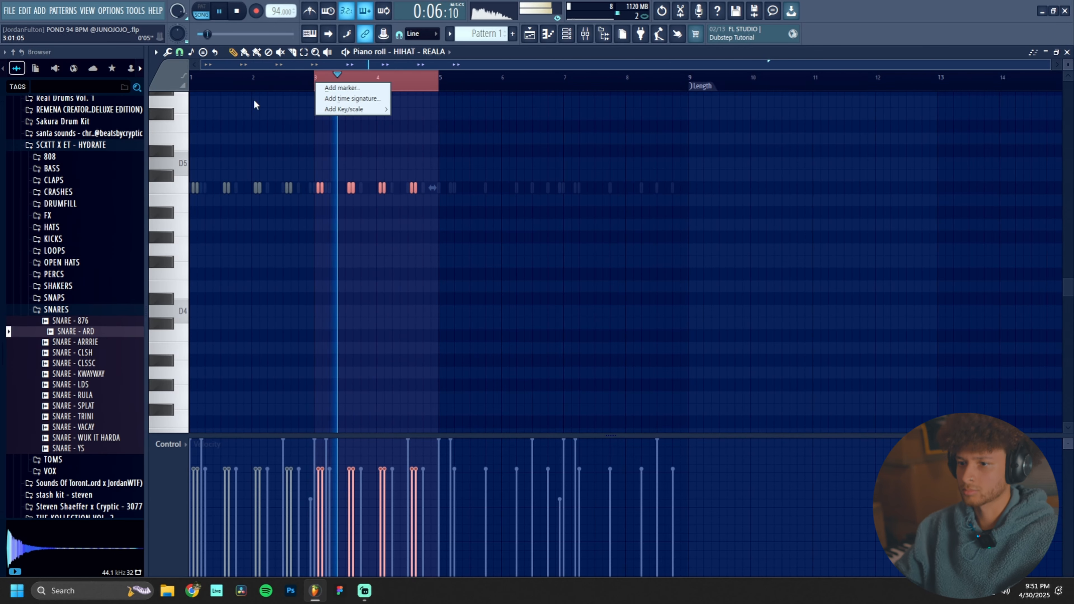
key(ctrl+a)
key(ctrl+b)
key(ctrl+a)
key(Escape)
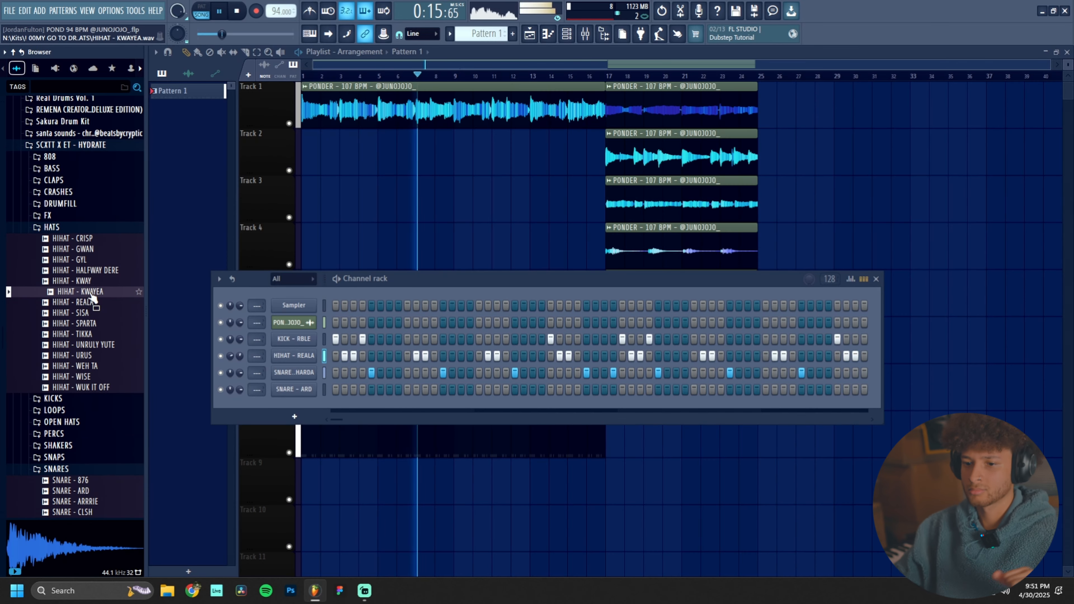
Step: Add HIHAT - KWAYEA as a new channel and open the !HOLY GRAIL (SUITE EDITION) kit folder
drag(91, 295, 282, 413)
scroll(106, 226, up, 12)
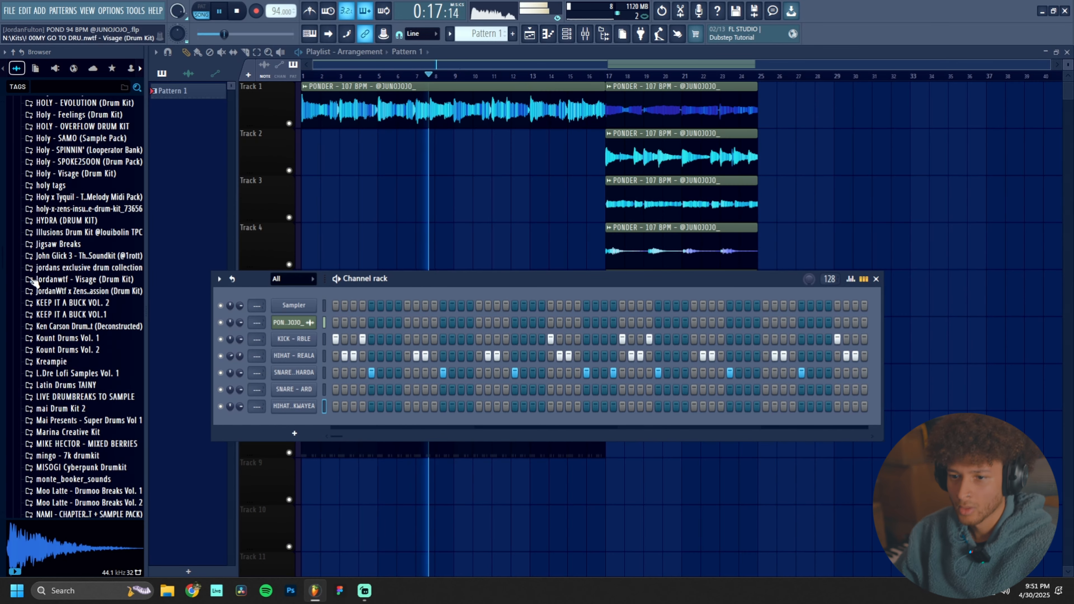
scroll(50, 284, up, 7)
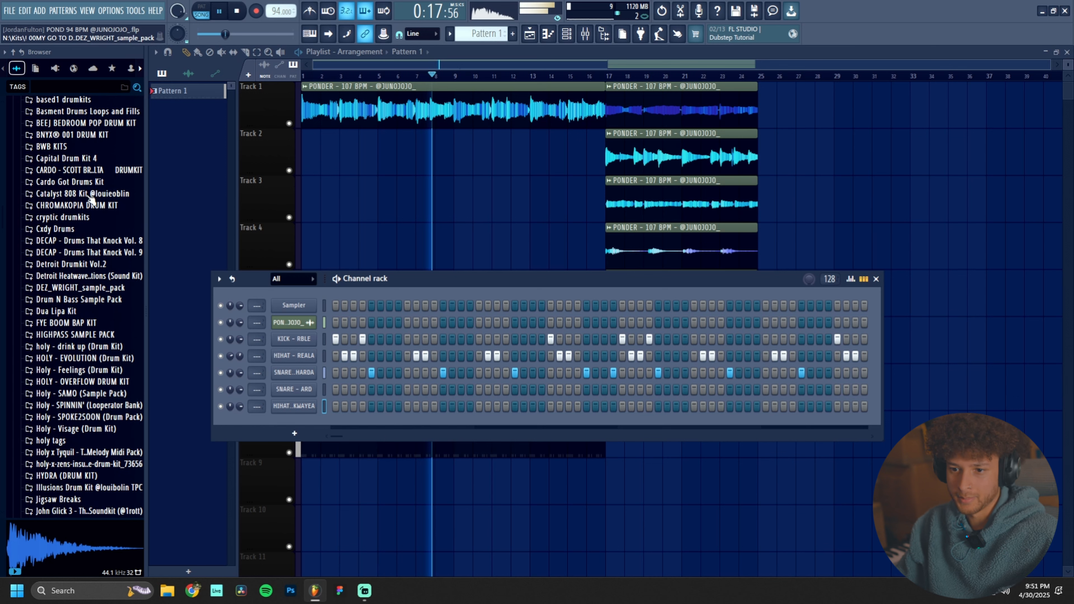
scroll(90, 246, up, 12)
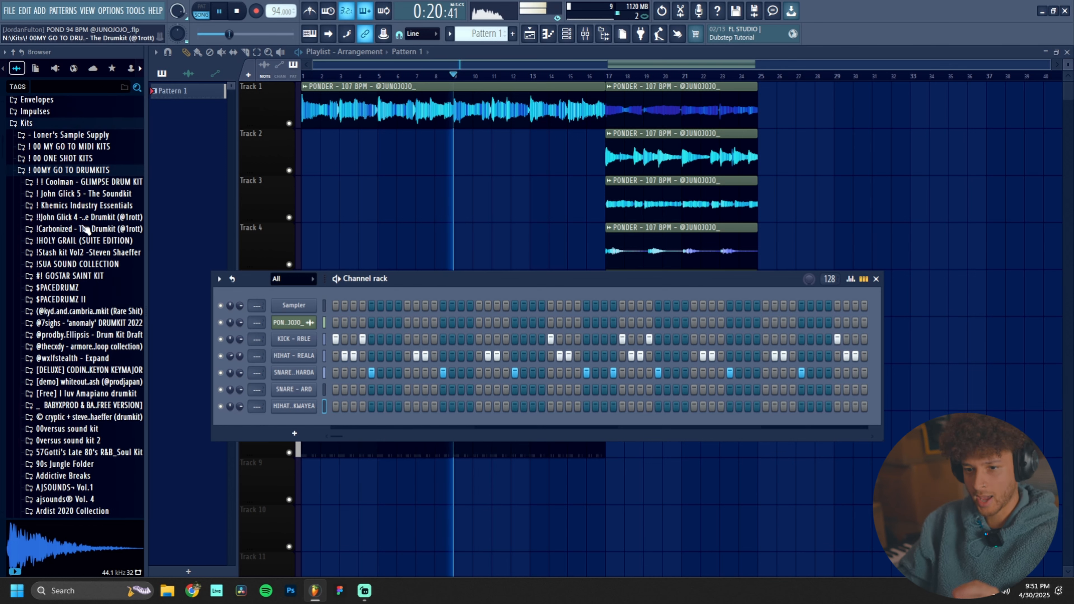
click(91, 242)
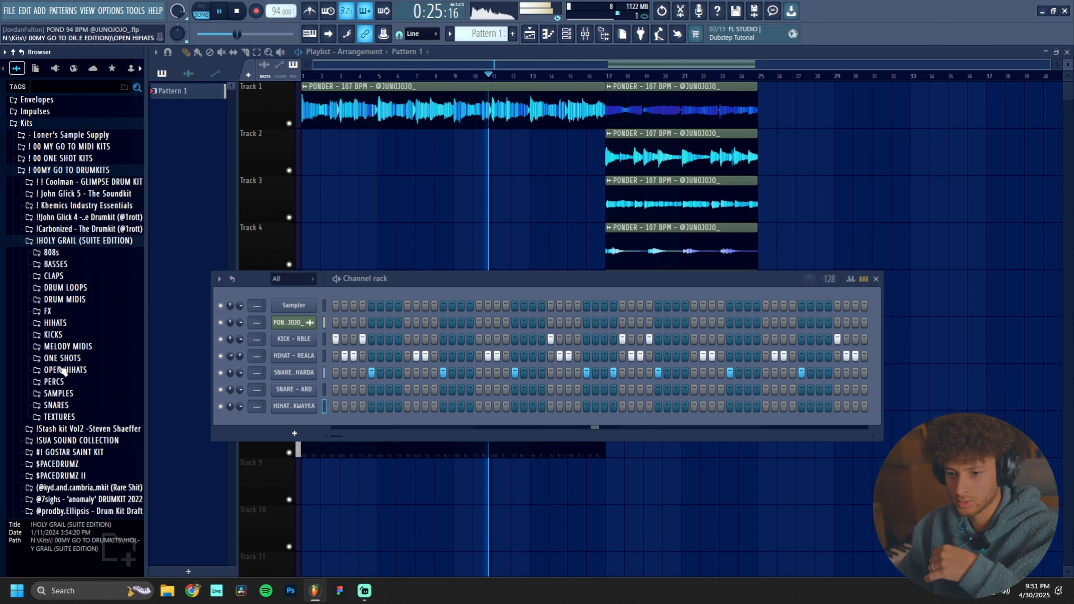
Step: Import Hi Hat Midi 10 from the kit's DRUM MIDIS into the HIHAT - KWAYEA channel, using all tracks
click(64, 299)
drag(73, 432, 305, 406)
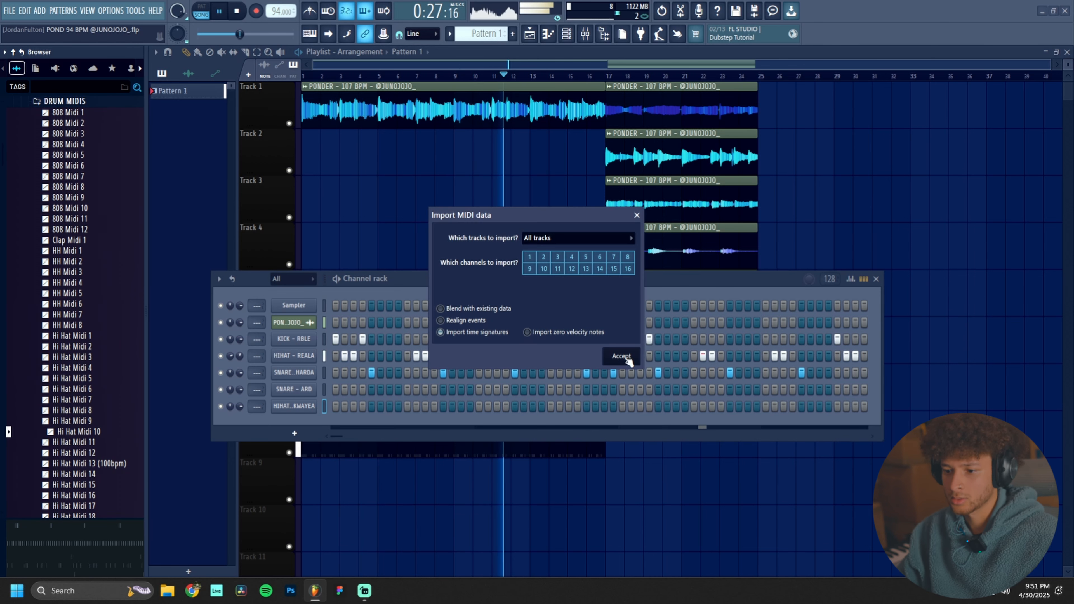
click(627, 356)
Step: Import Hi Hat Midi 25 from DRUM MIDIS into the HIHAT - KWAYEA channel and close the import dialog
scroll(71, 408, down, 6)
drag(72, 402, 308, 405)
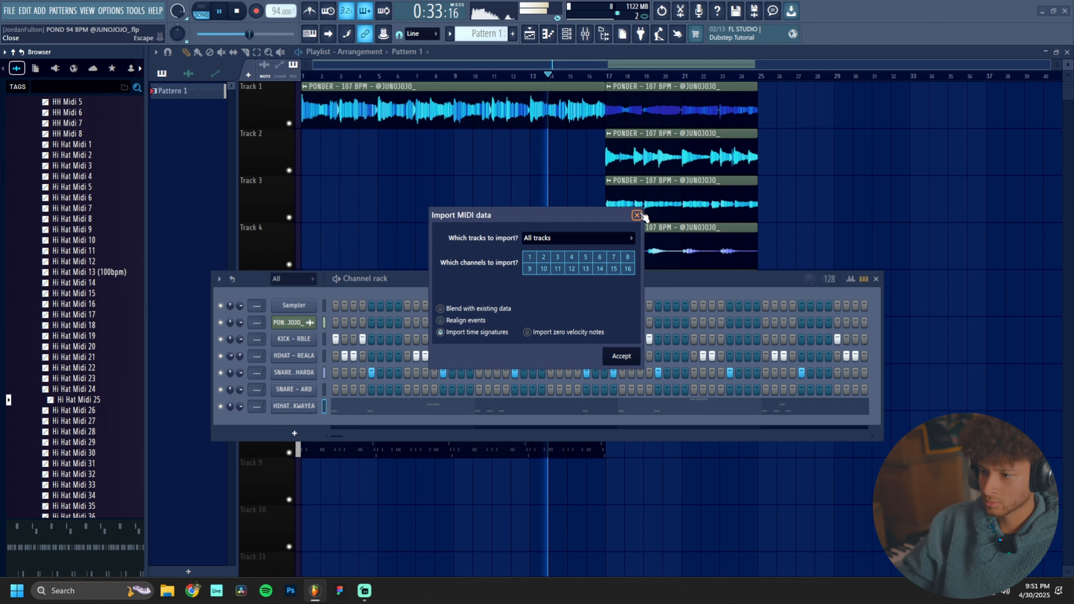
click(638, 213)
Step: Route the HIHAT - KWAYEA channel to mixer track 1 and load Effectrix2 in effect slot 4
click(294, 406)
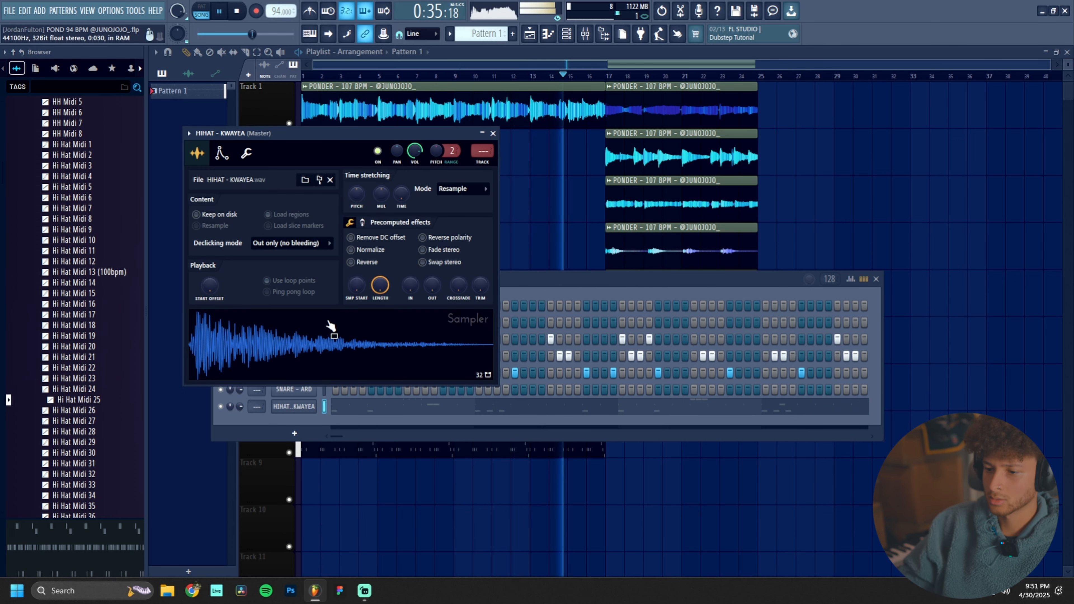
key(F9)
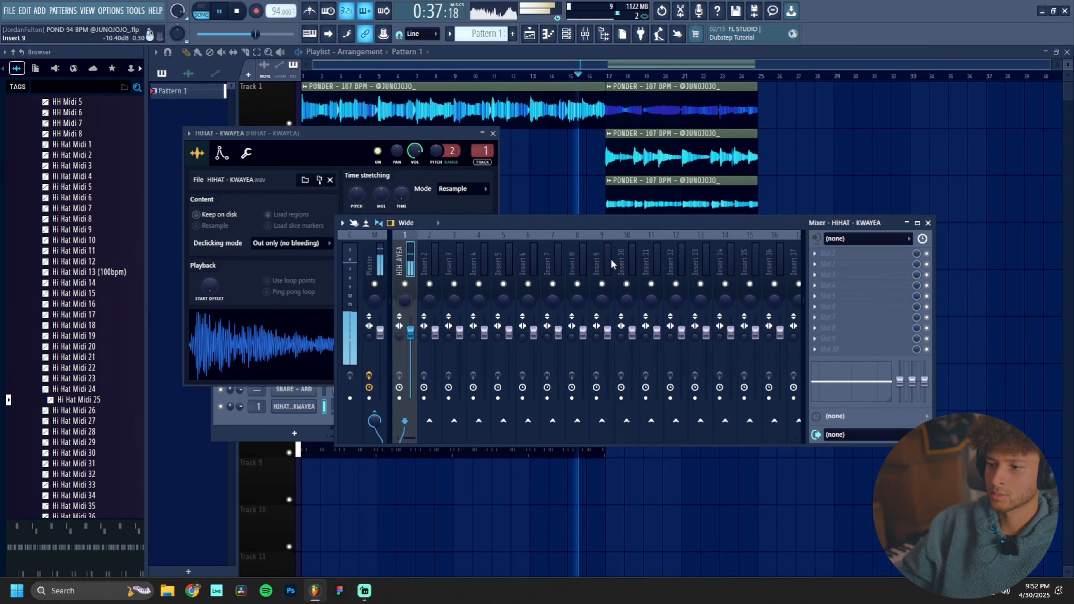
click(860, 285)
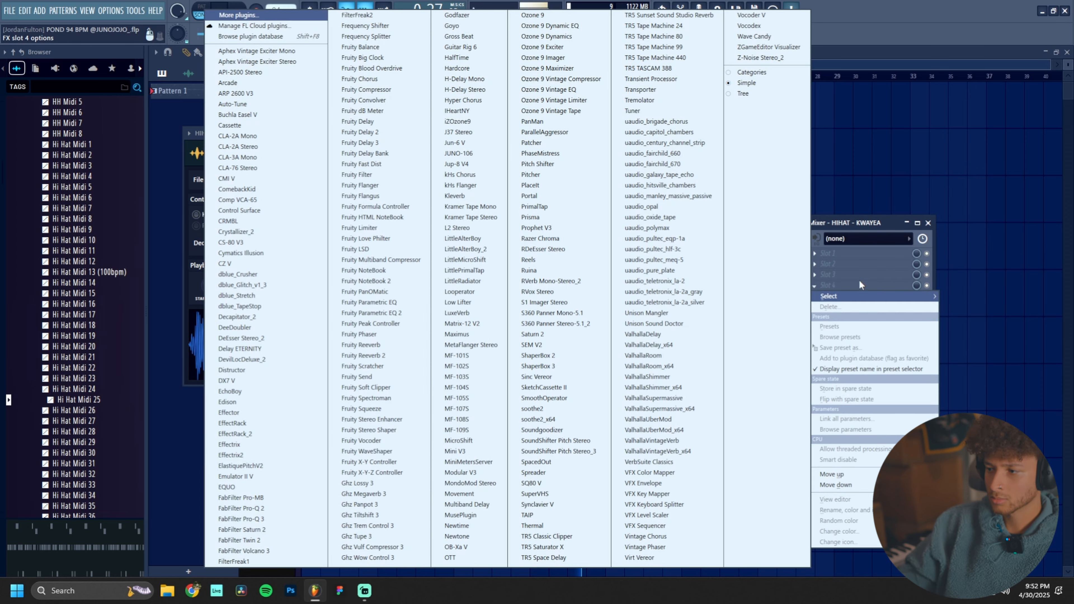
click(268, 455)
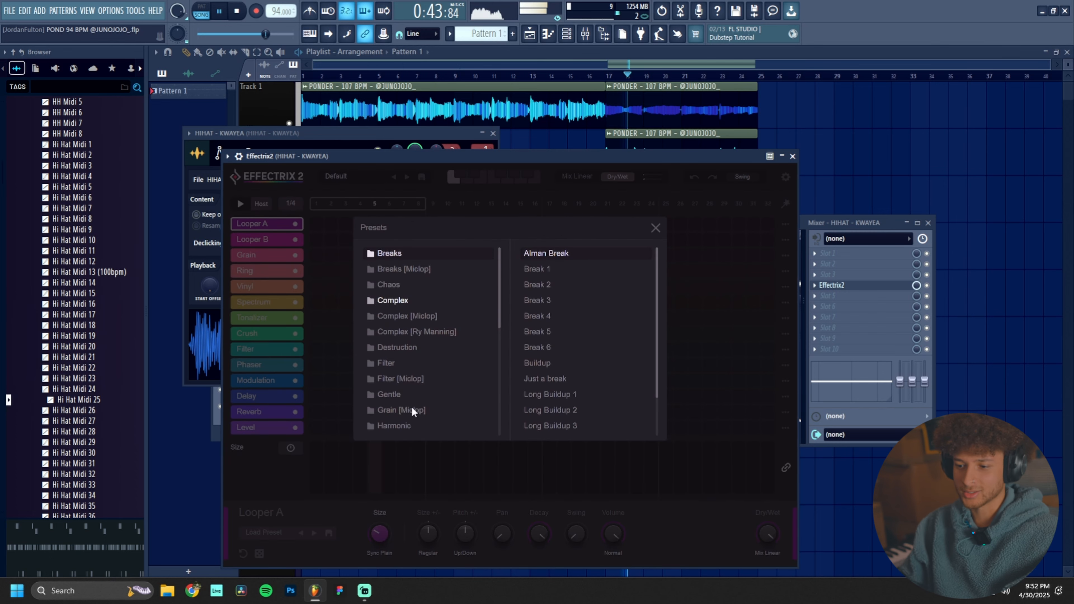
Step: Load the Effectrix2 preset This Short Moment 1 from the Vocal category and close the preset browser
scroll(418, 402, down, 10)
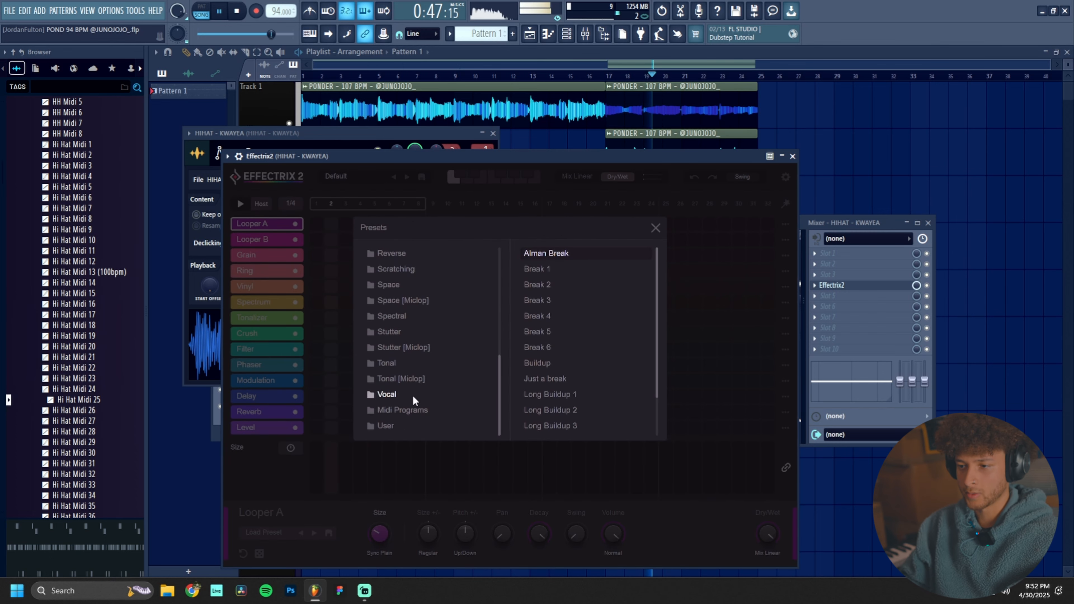
click(413, 395)
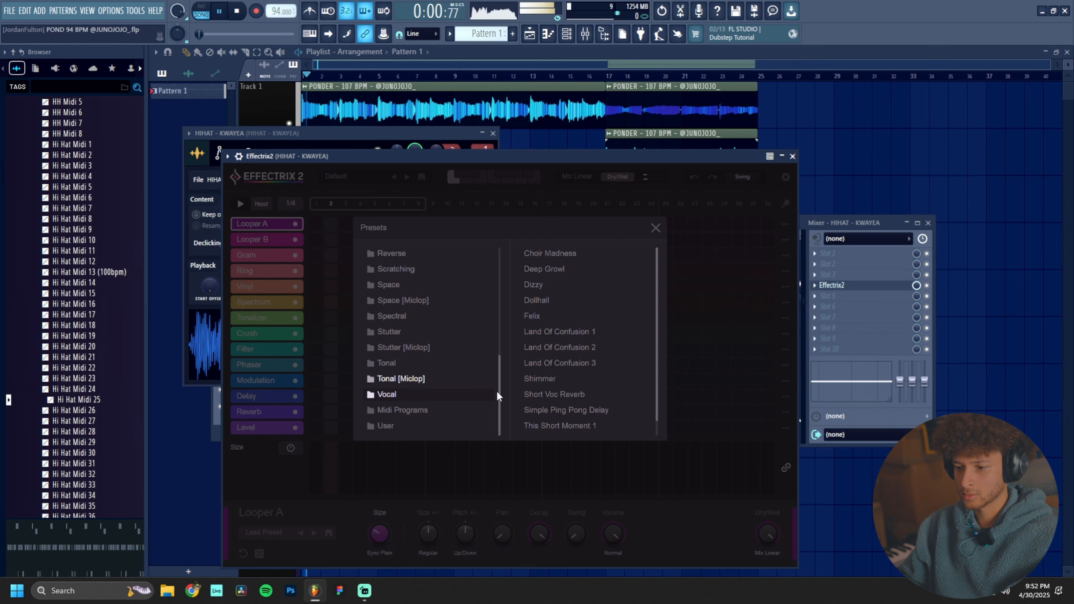
click(564, 393)
scroll(591, 416, down, 1)
click(591, 413)
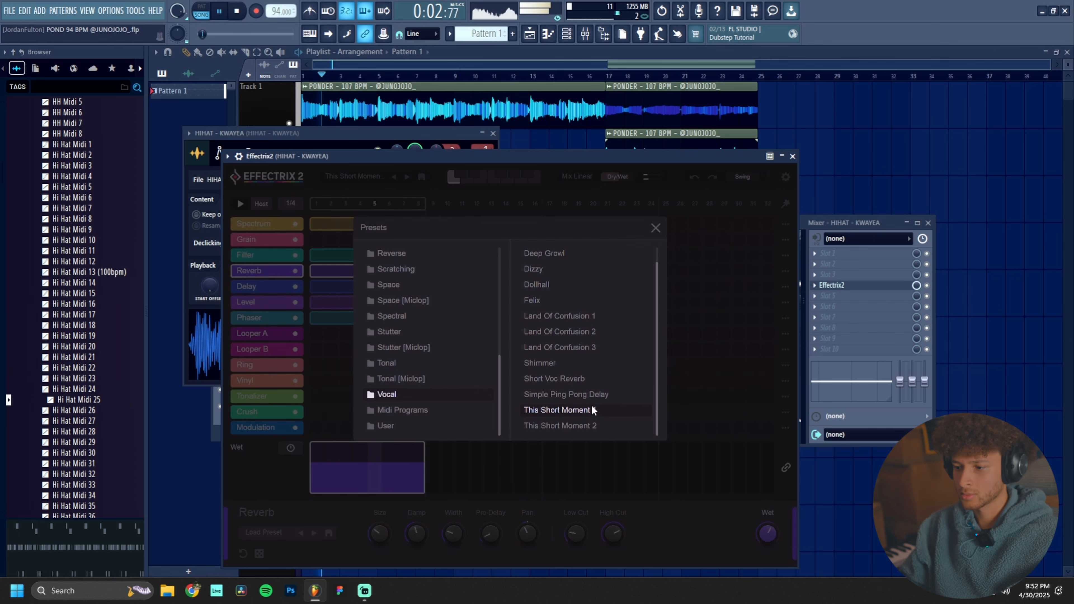
click(655, 229)
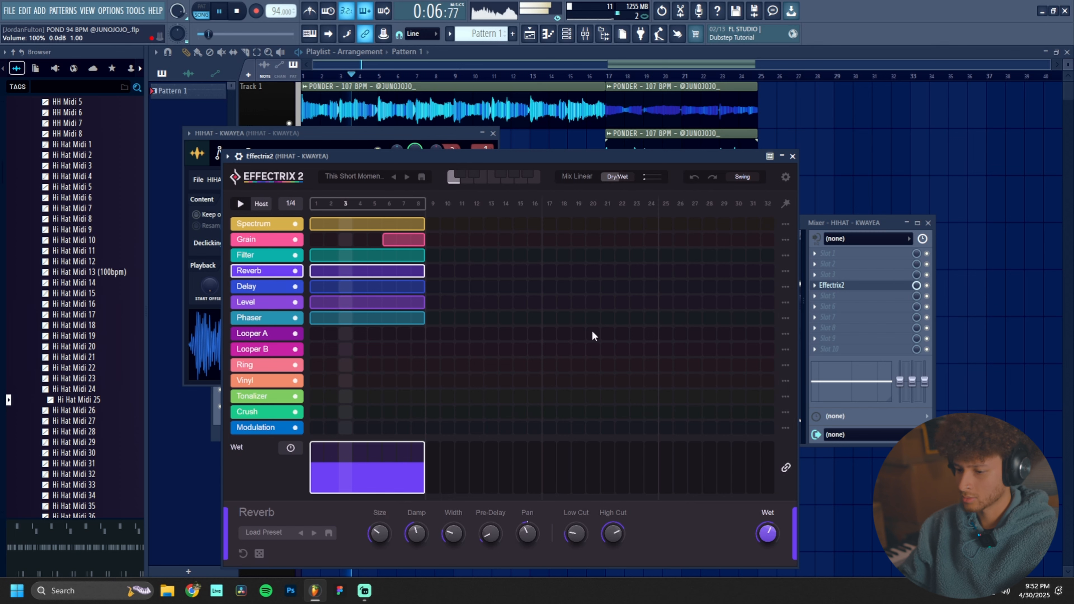
Step: Set the overall Dry/Wet to 0.42 and limit the Delay, Phaser and Spectrum blocks to steps 6 through 8
mouse_move(617, 177)
mouse_down()
mouse_move(591, 184)
mouse_move(625, 176)
mouse_up()
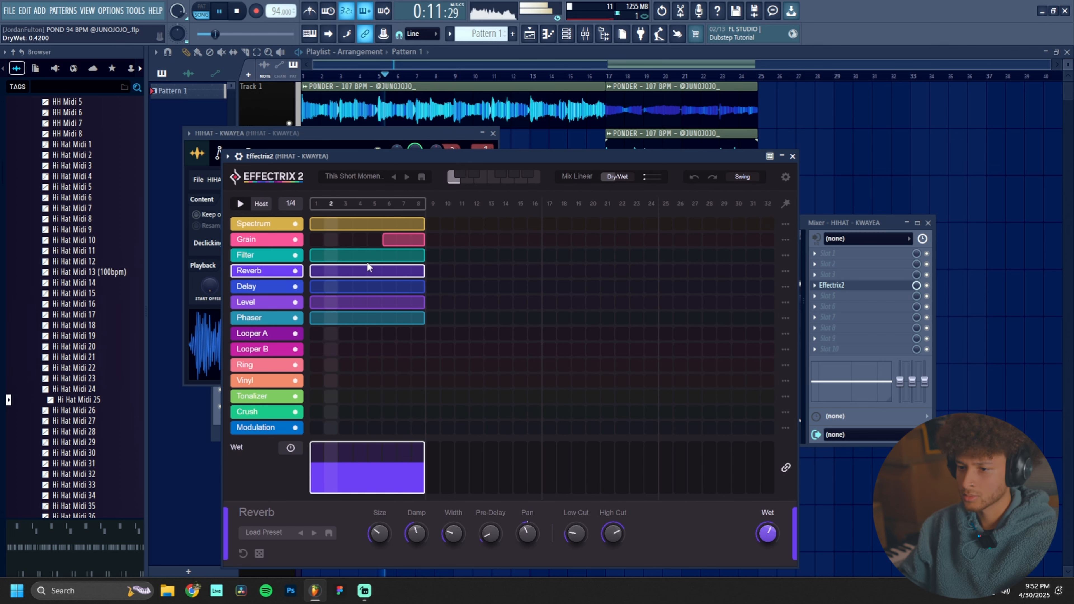
right_click(345, 291)
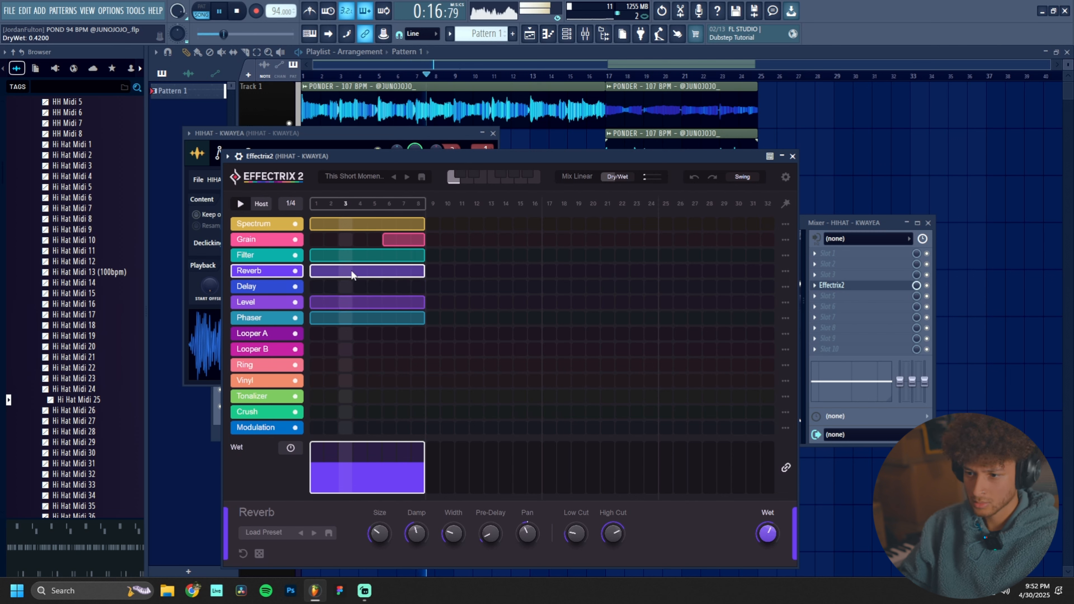
drag(315, 319, 390, 315)
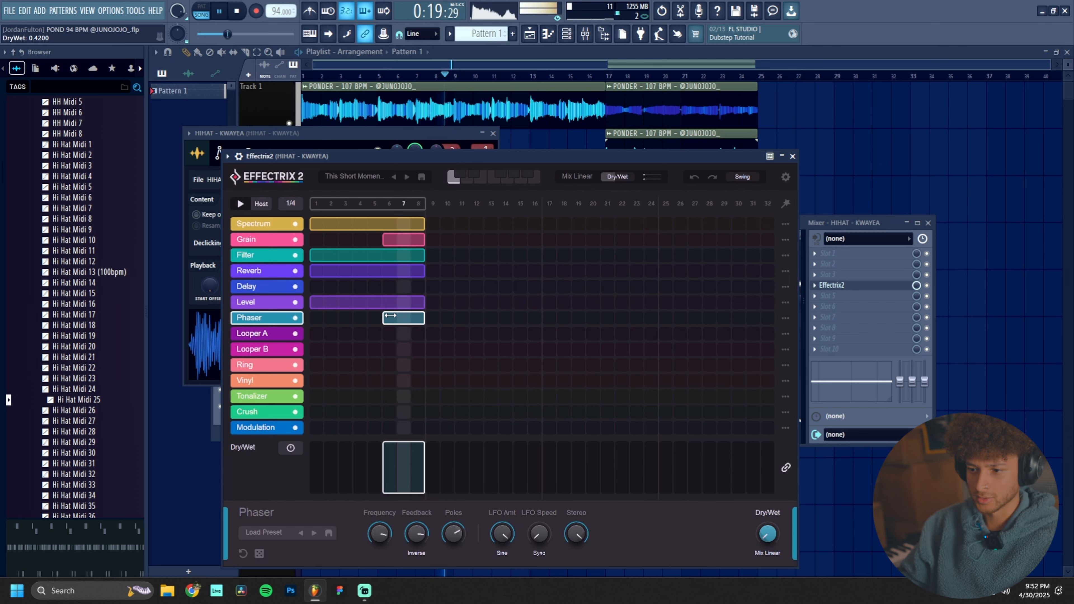
click(388, 288)
drag(313, 224, 359, 228)
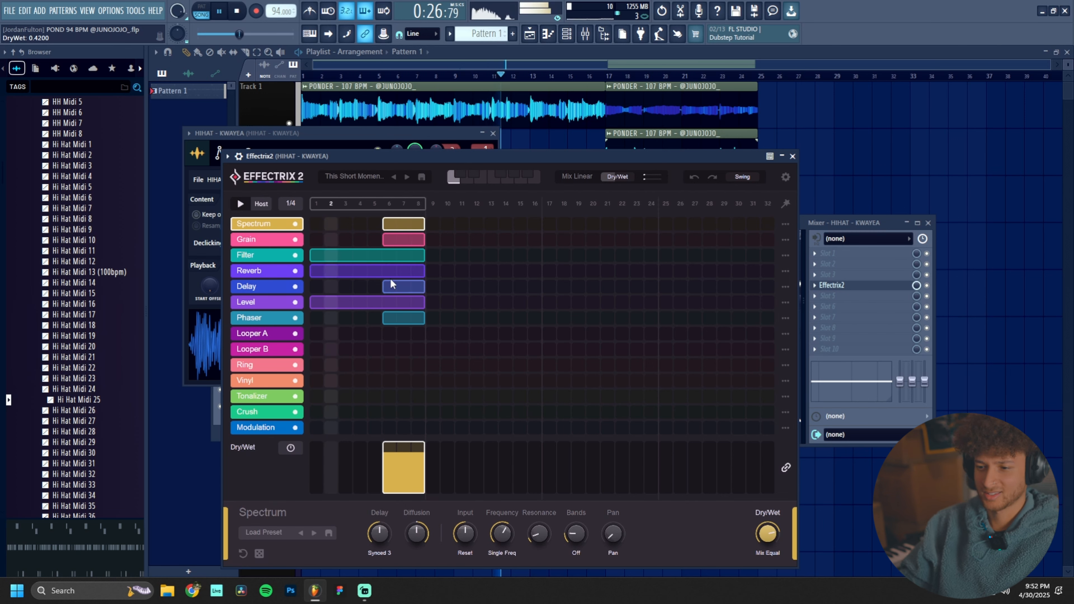
Step: Select the Reverb lane to try its wet level and set Effectrix2's overall Dry/Wet to 0.44
click(330, 271)
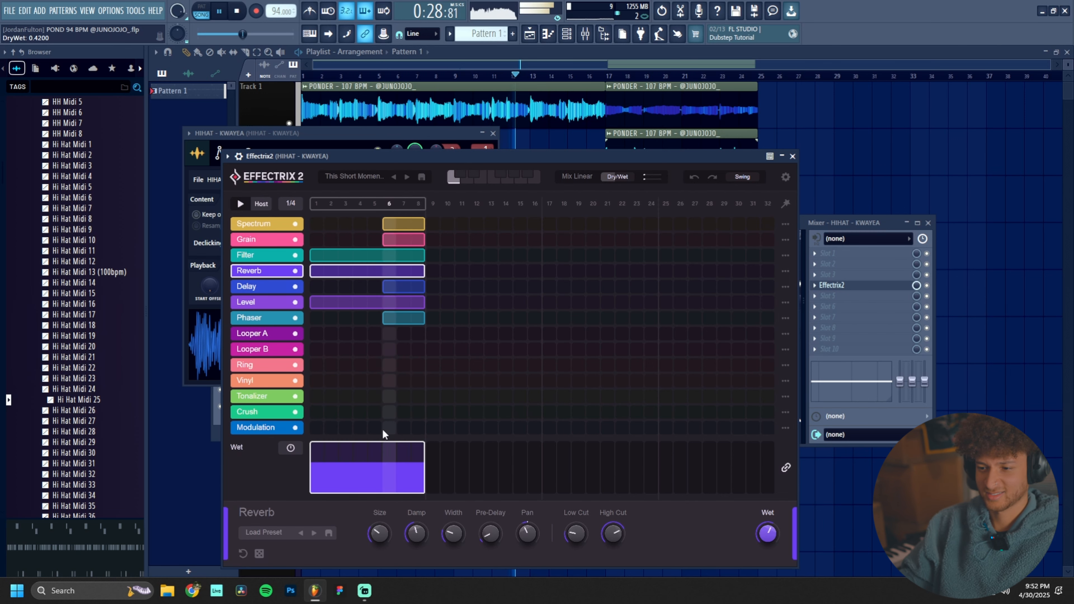
drag(403, 467, 398, 462)
right_click(397, 468)
click(388, 467)
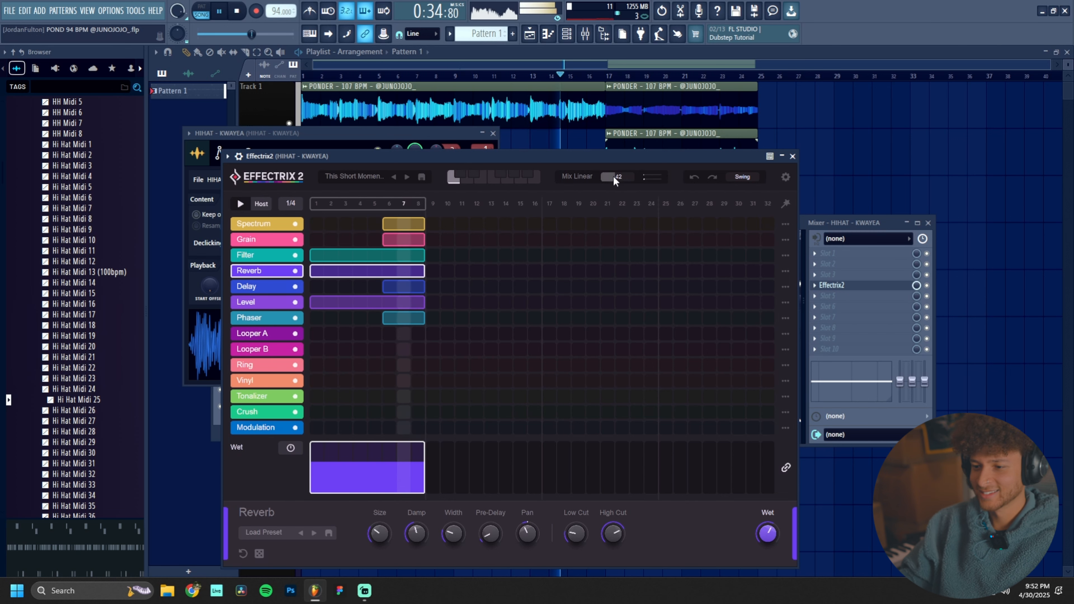
drag(614, 177, 617, 177)
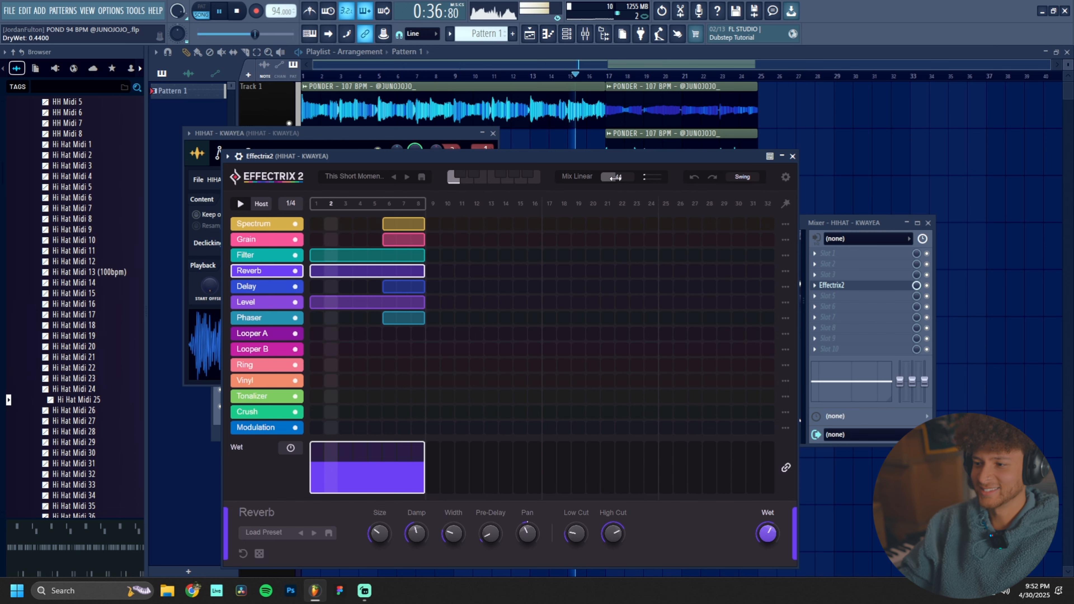
Step: Show the channel rack, collapse the !HOLY GRAIL (SUITE EDITION) kit folder and browse the drum kit list
key(F6)
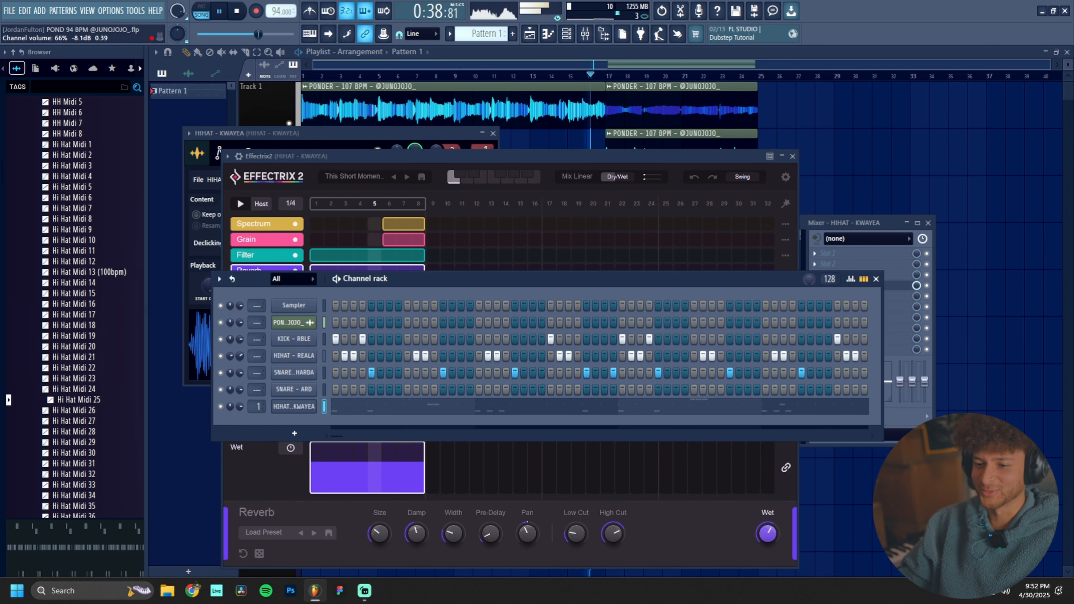
scroll(77, 169, up, 8)
click(75, 167)
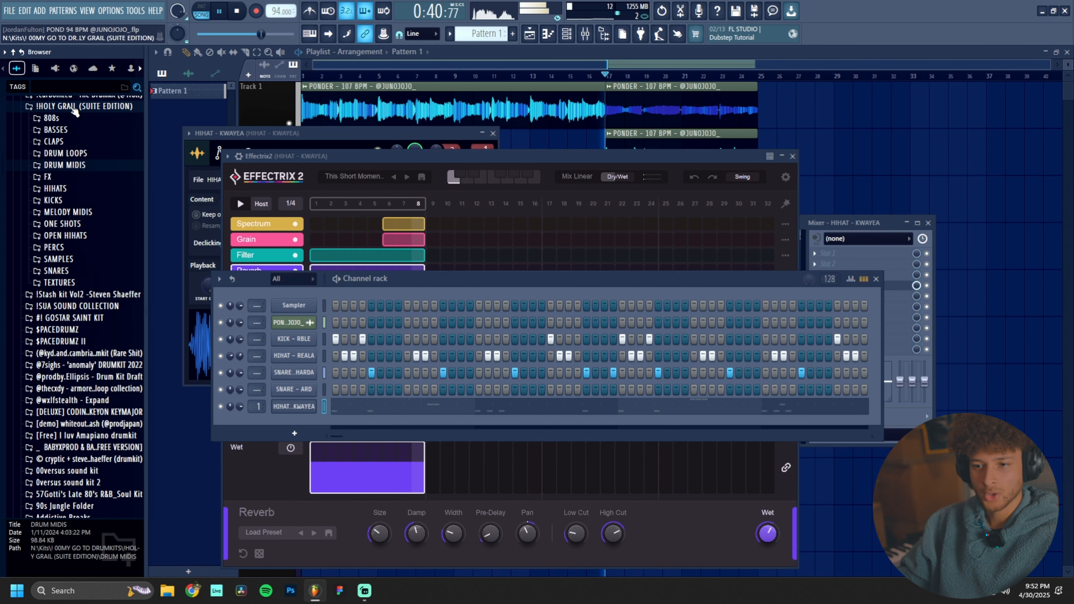
click(73, 108)
scroll(58, 390, down, 4)
key(space)
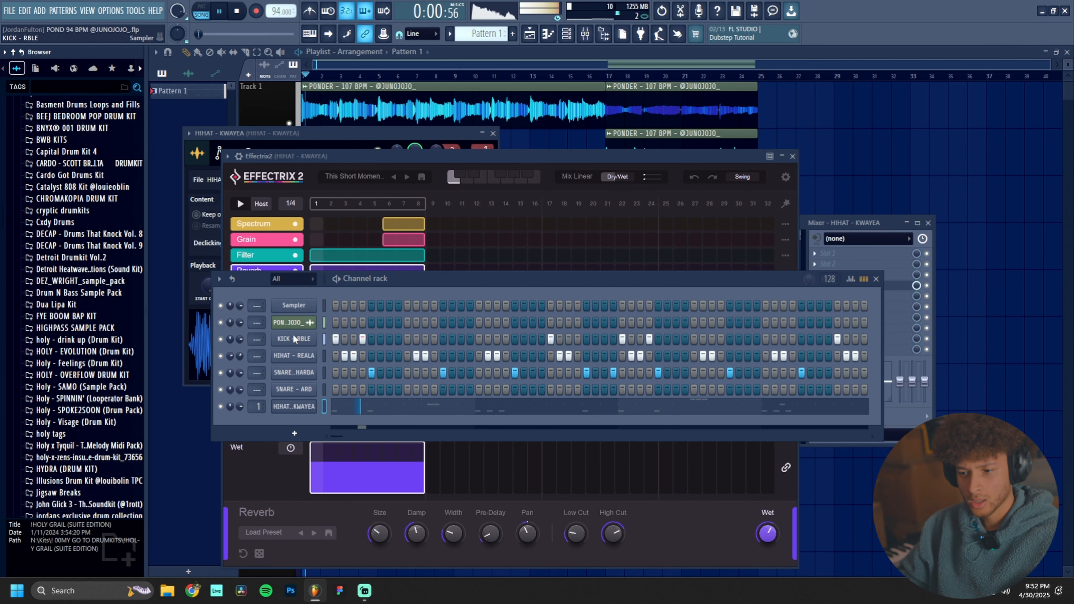
Step: Open the KICK - RBLE sampler settings, boost the kick's gain to about 9% and return to the channel rack
right_click(294, 339)
click(336, 338)
key(Escape)
click(293, 343)
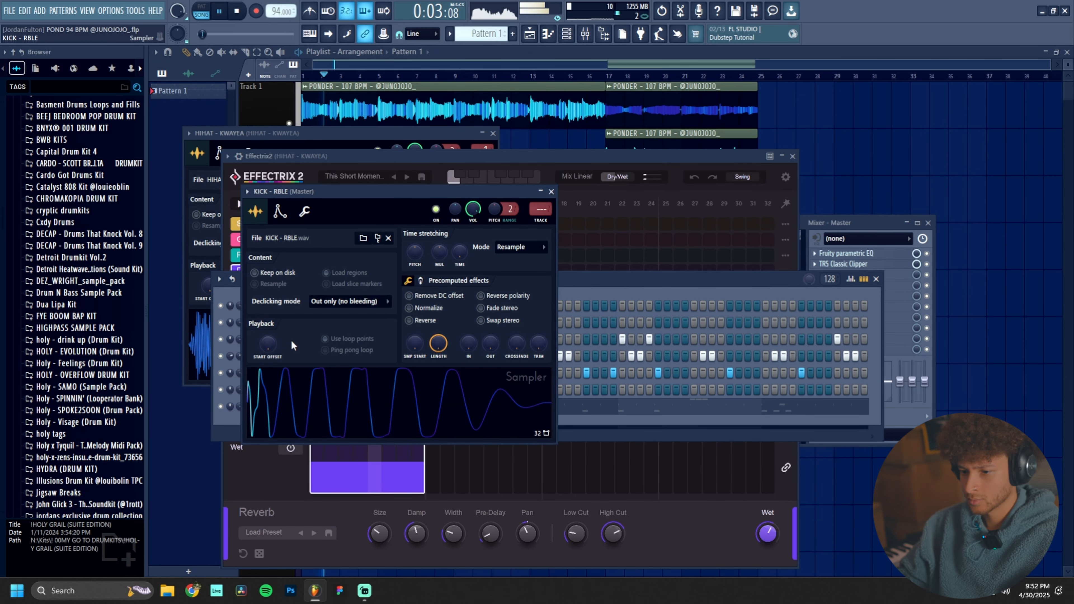
click(420, 281)
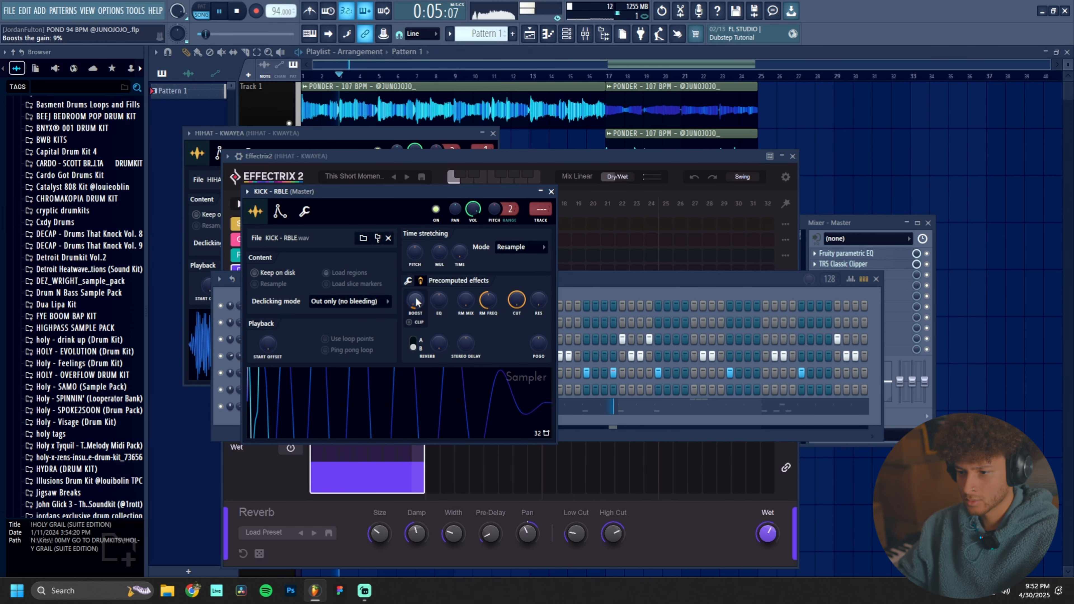
click(651, 291)
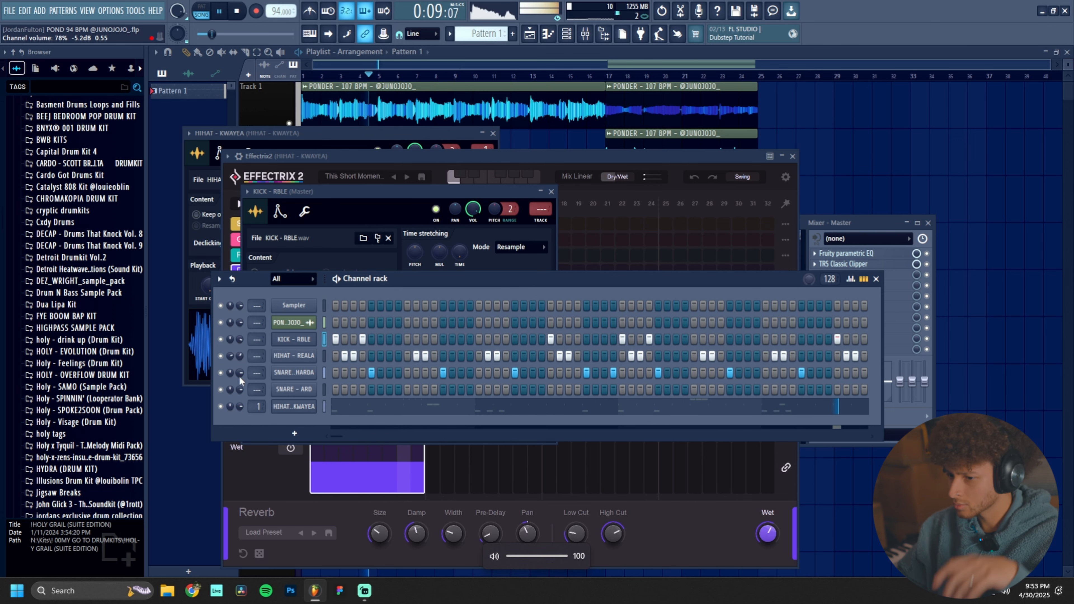
Step: Audition the SNARE - ARD channel and add snare hits on steps 8 and 24
click(310, 389)
key(space)
key(Escape)
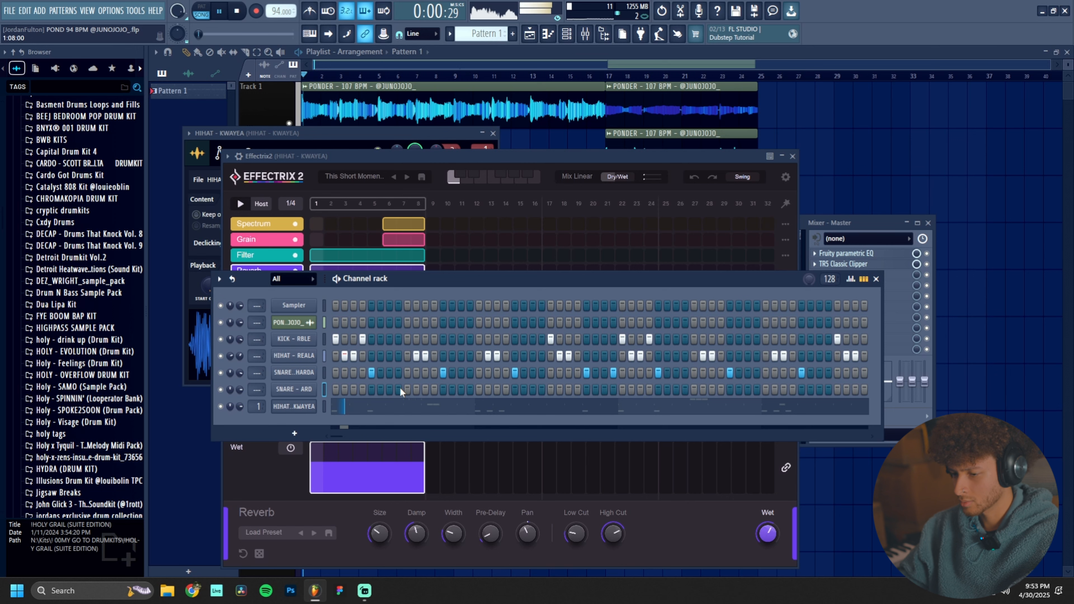
click(398, 389)
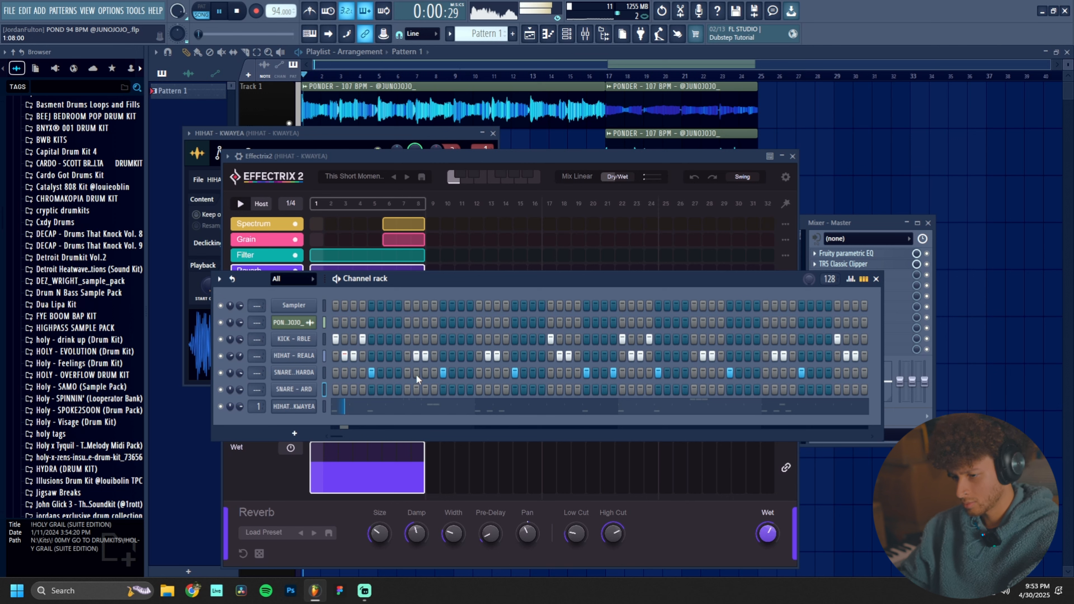
click(542, 389)
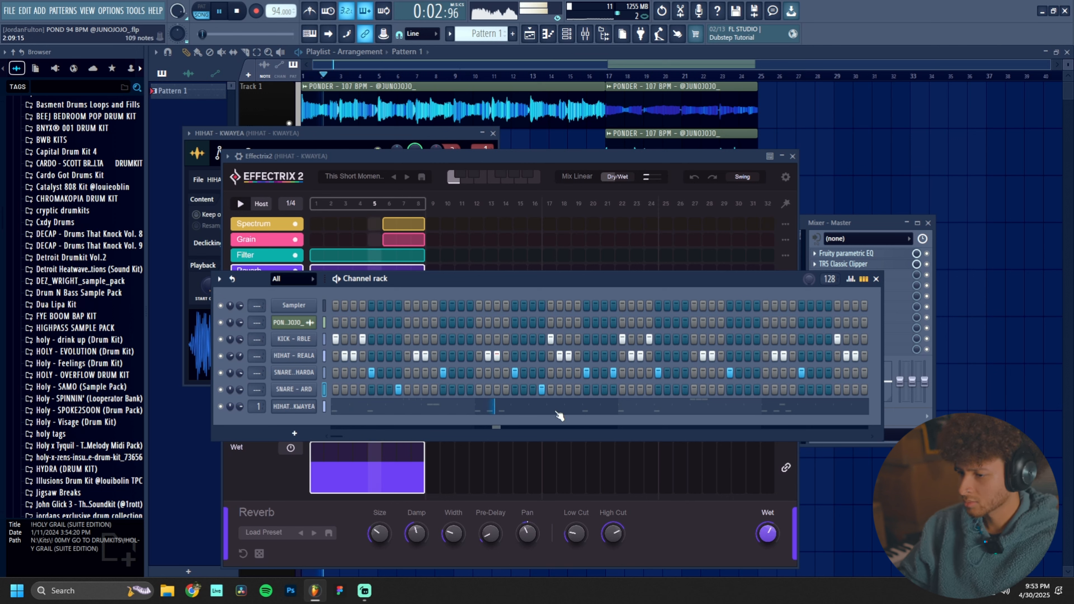
Step: Open the SNARE - ARD notes in the piano roll and select the opening bars
right_click(318, 385)
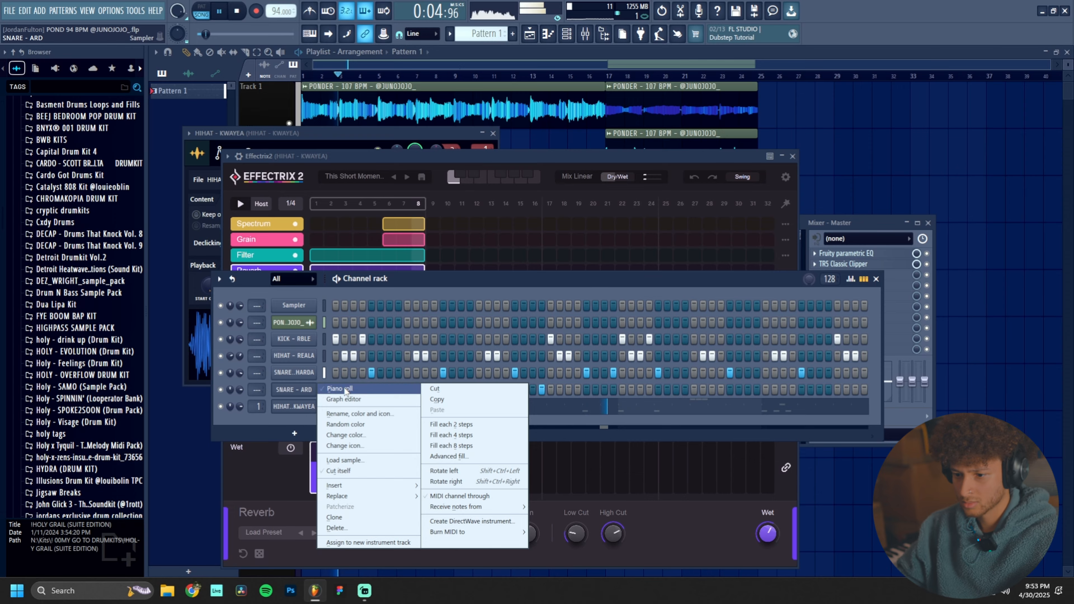
click(321, 390)
drag(318, 83, 422, 82)
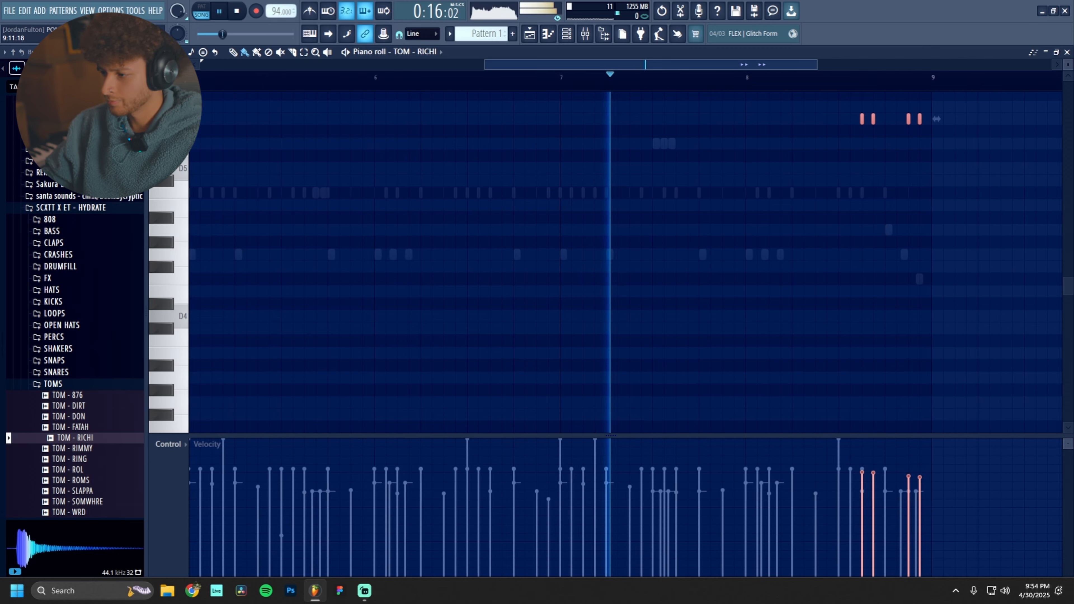
Step: Lower the last two TOM - RICHI notes by an octave and give the tom hits different pan positions
drag(947, 150, 875, 101)
key(ctrl+Down)
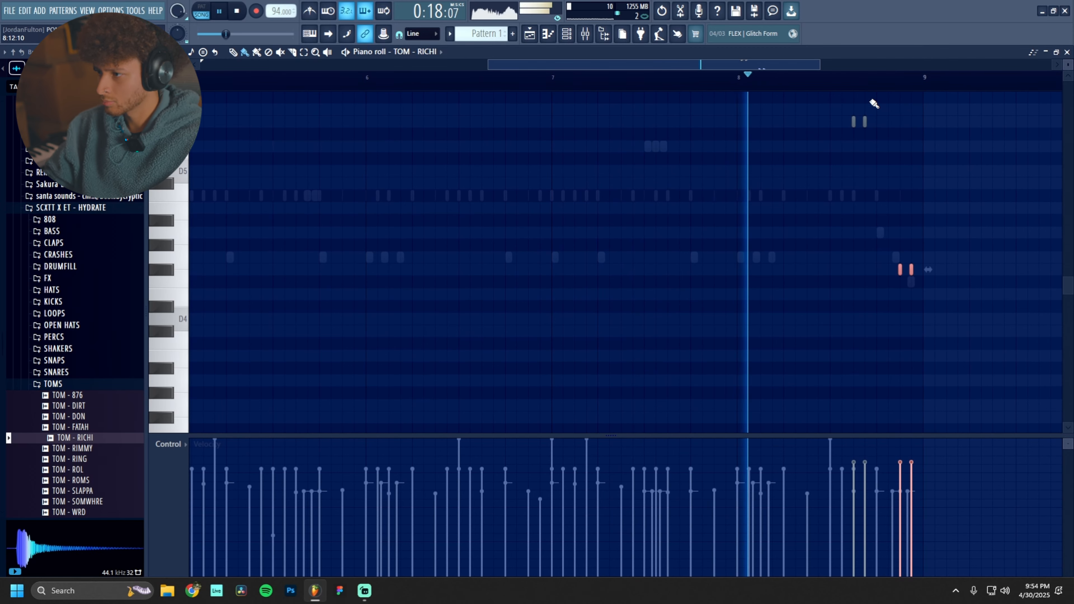
click(168, 444)
click(181, 464)
click(851, 478)
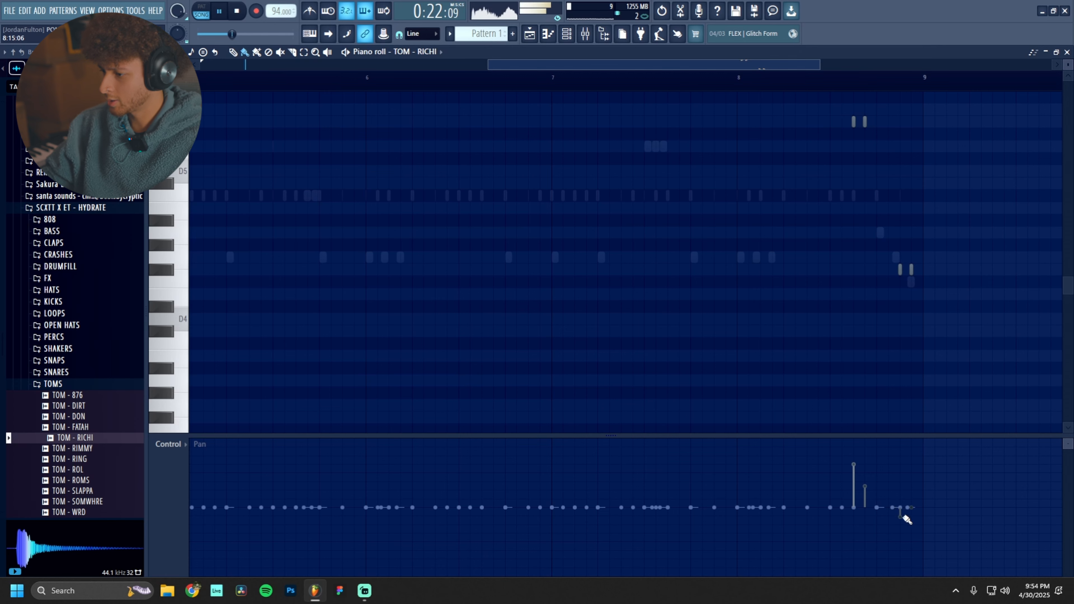
Step: Return to the playlist and try to quick render Pattern 1 as an audio clip
click(530, 37)
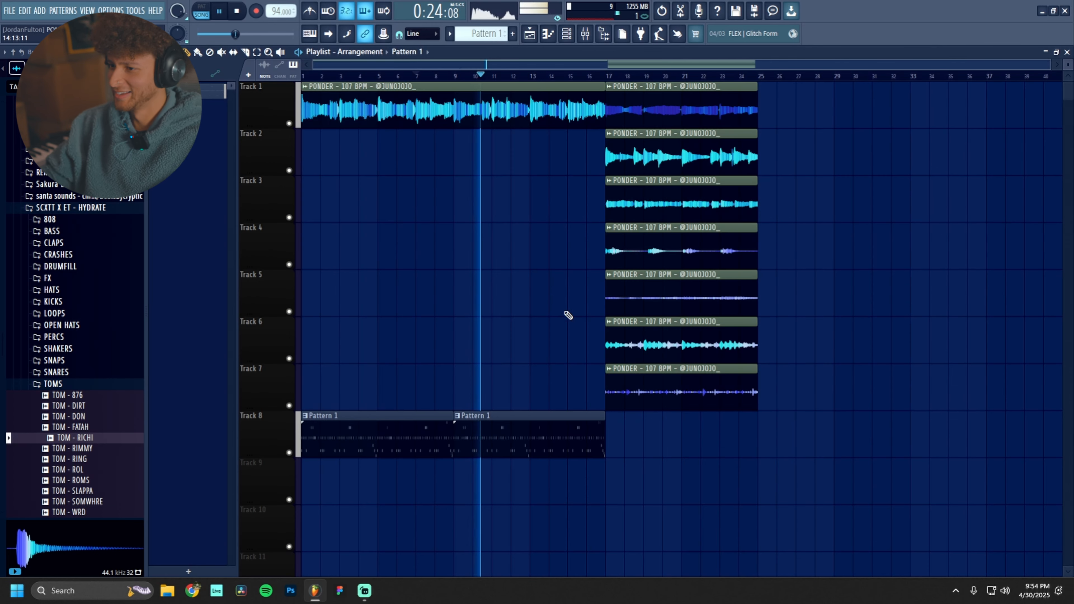
click(497, 39)
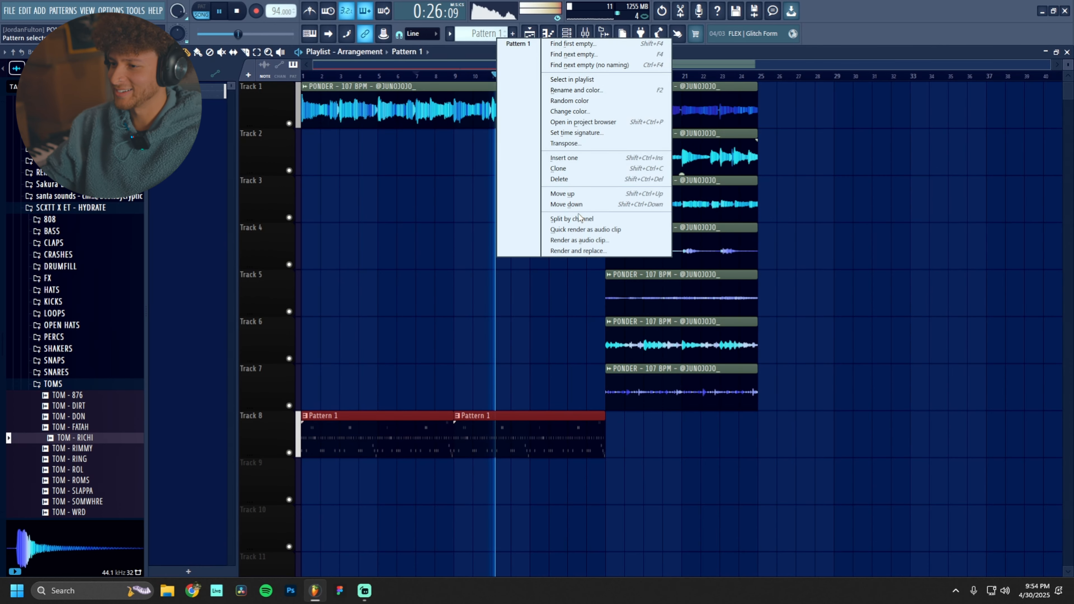
click(562, 233)
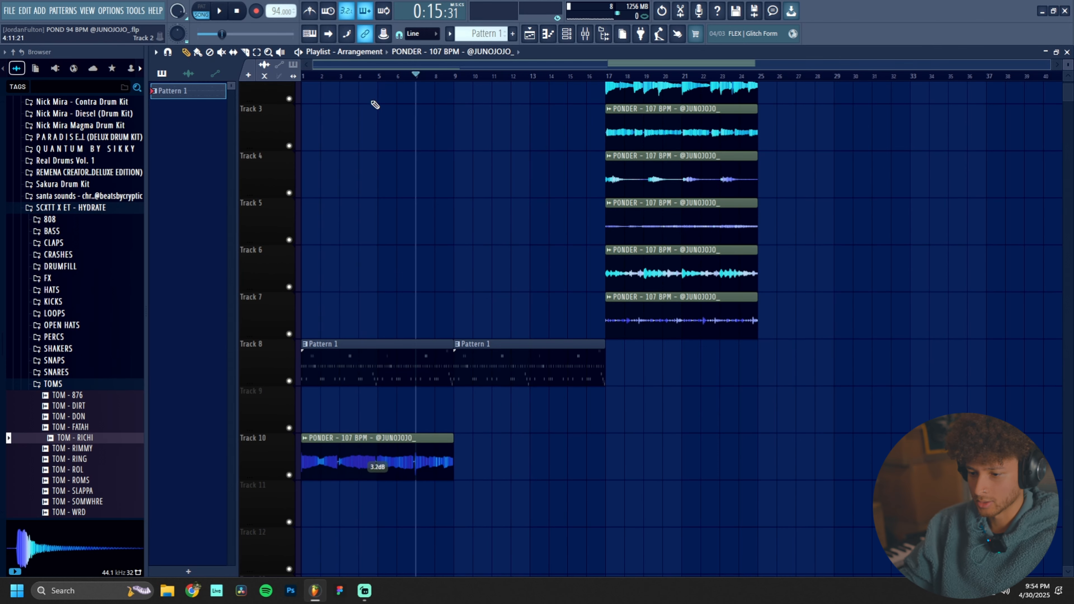
Step: Duplicate the PONDER clip on Track 10 into bars 9 to 16 and select a one-bar range in Track 8's first pattern
click(380, 478)
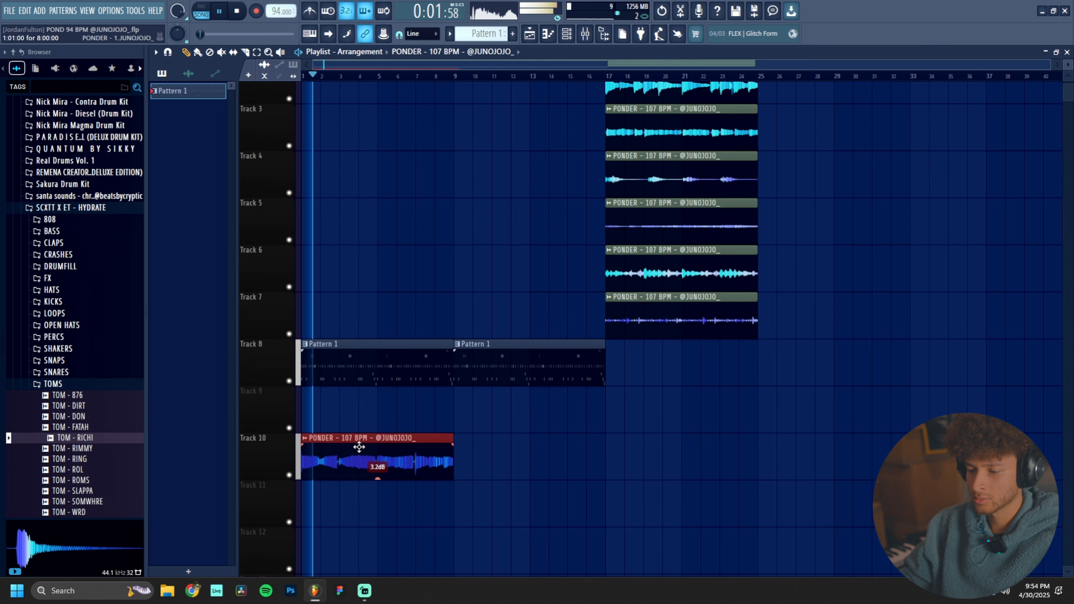
key(ctrl+b)
click(599, 352)
scroll(635, 461, up, 2)
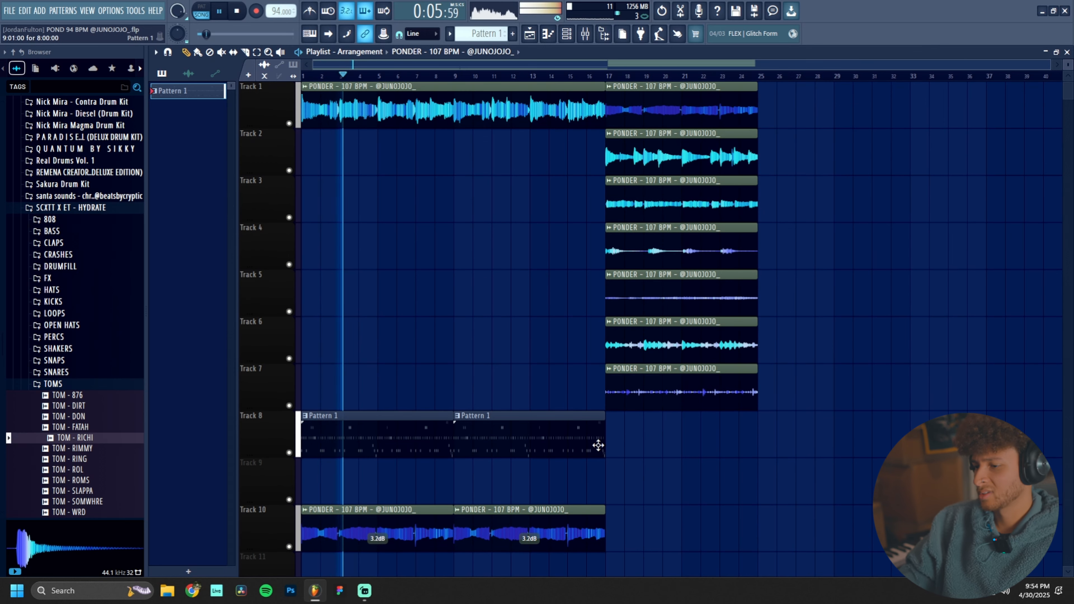
click(353, 444)
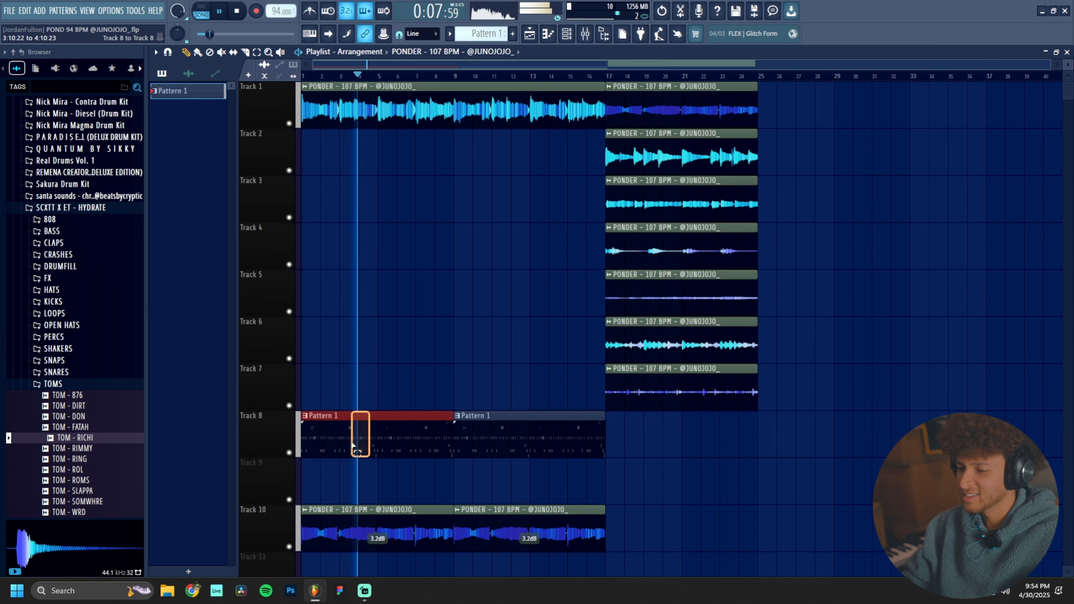
Step: Stop playback and move the Pattern 1 clips and the PONDER clips on Track 10 so they start at bar 17
key(space)
drag(365, 424, 650, 434)
scroll(766, 314, up, 2)
drag(766, 408, 599, 189)
click(868, 158)
scroll(731, 243, down, 2)
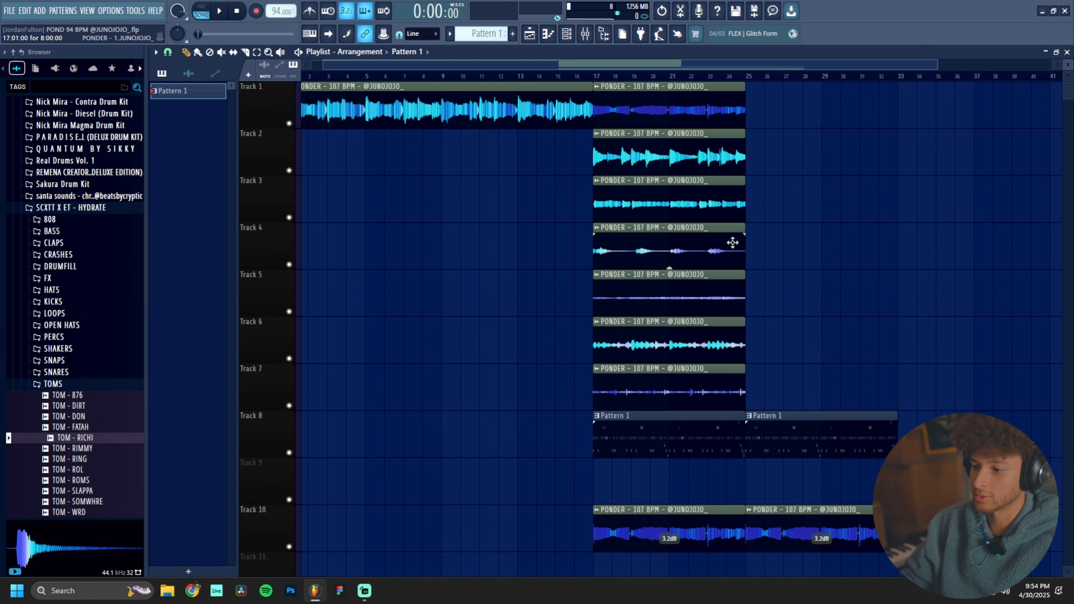
Step: Duplicate the PONDER clips on Tracks 2 to 6 into bars 25 to 32
click(516, 77)
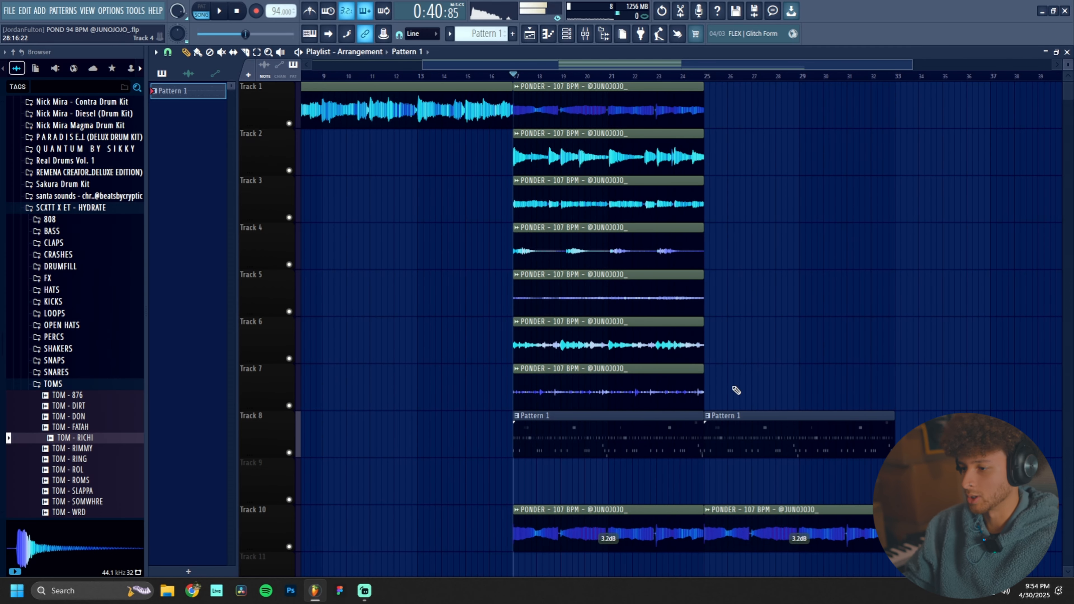
drag(730, 362, 550, 128)
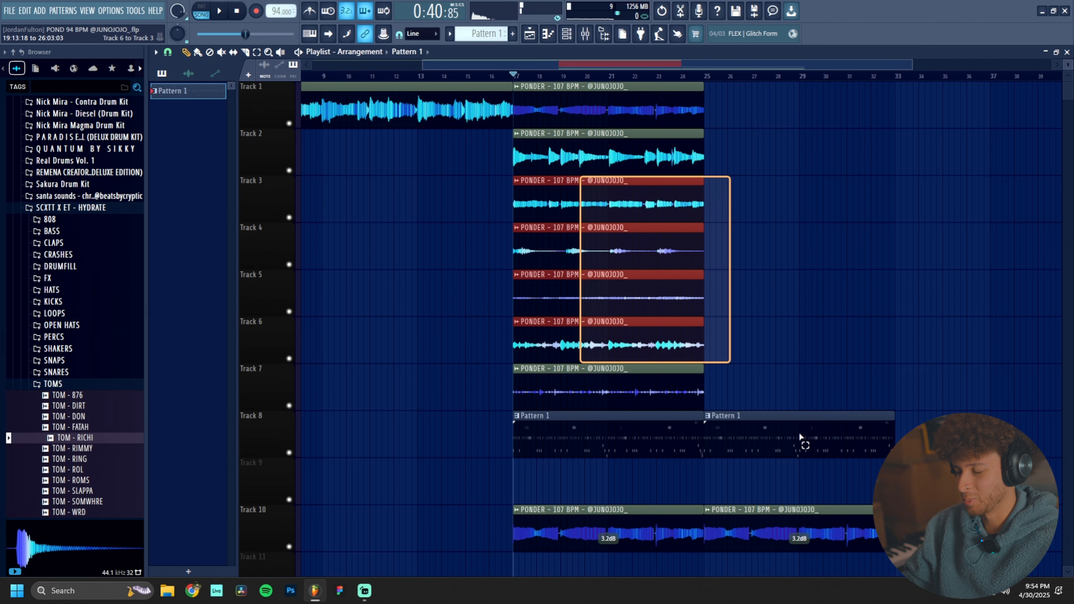
key(ctrl+b)
scroll(823, 428, down, 3)
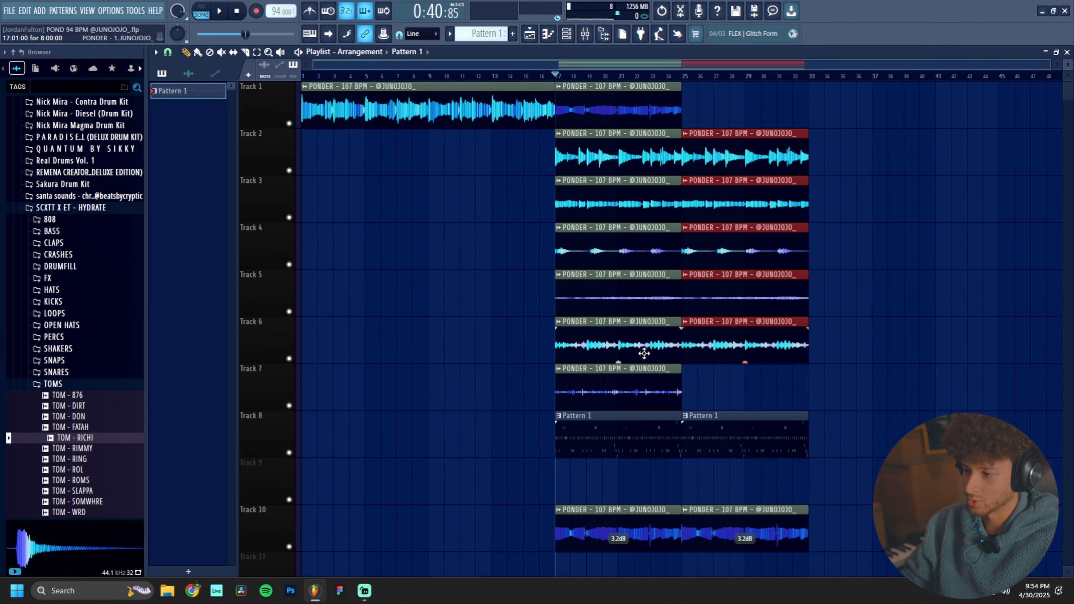
Step: Rearrange the lower tracks so the two 3.2 dB PONDER clips sit on Track 8 and the Pattern 1 clips on Track 9
drag(825, 454, 644, 423)
key(shift+Down)
key(shift+Down)
key(shift+Down)
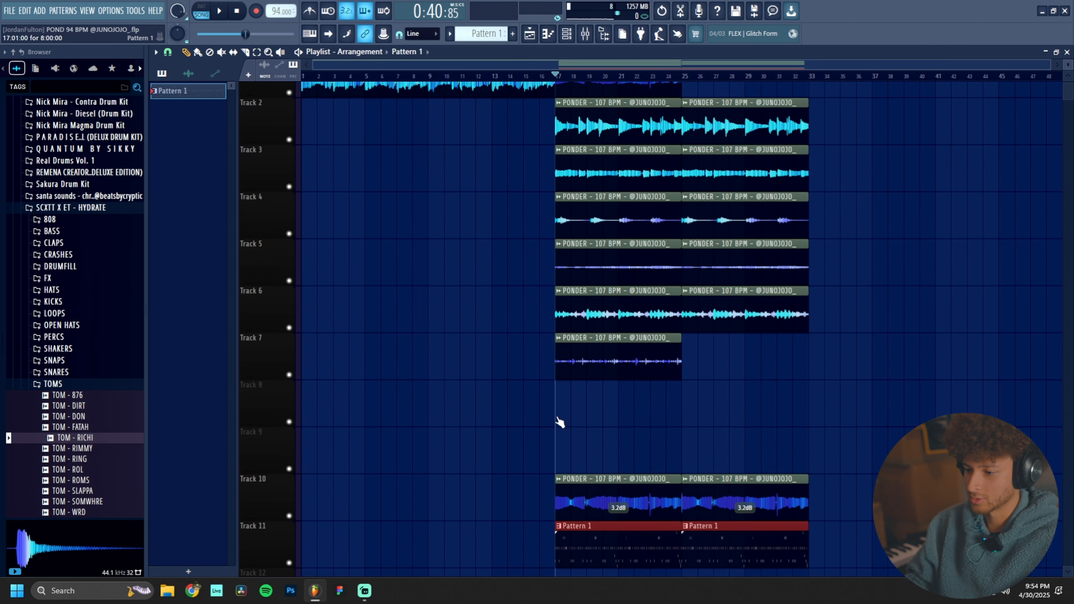
scroll(676, 457, down, 3)
drag(803, 499, 508, 323)
key(shift+Up)
key(shift+Up)
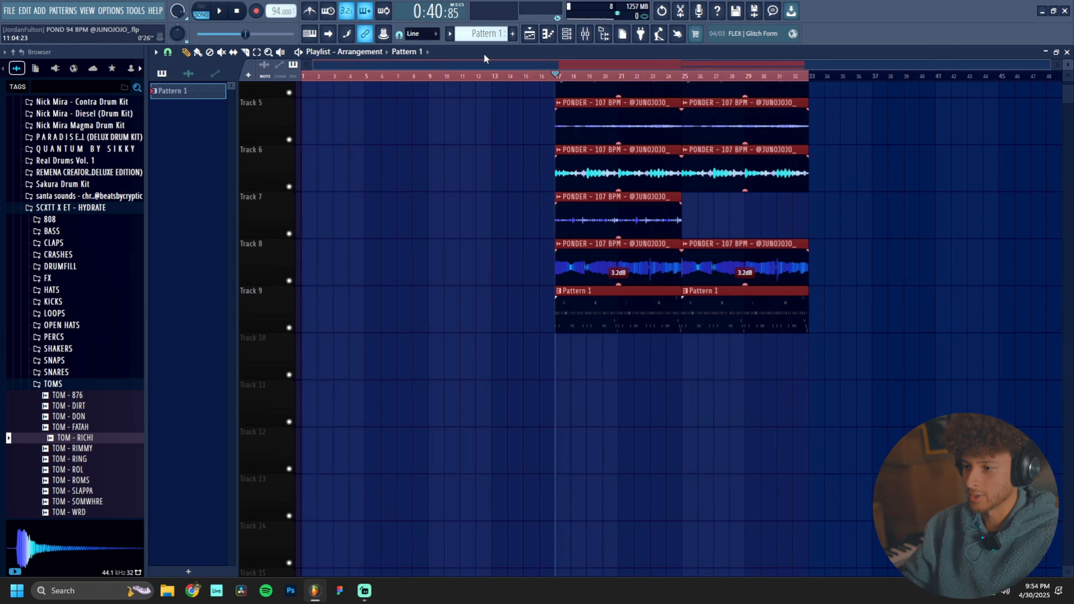
Step: Split Pattern 1 by channel and lay the drum patterns on Tracks 9 to 14, duplicated across bars 17 to 32
click(481, 34)
click(629, 217)
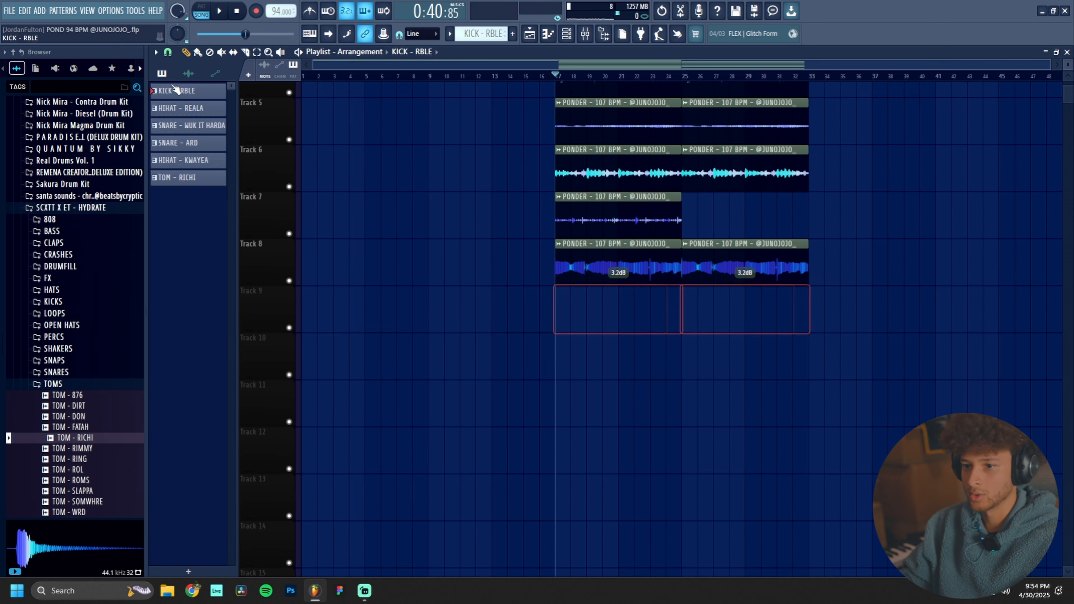
drag(199, 97, 574, 317)
scroll(569, 329, up, 2)
scroll(573, 317, down, 2)
key(ctrl+b)
click(856, 458)
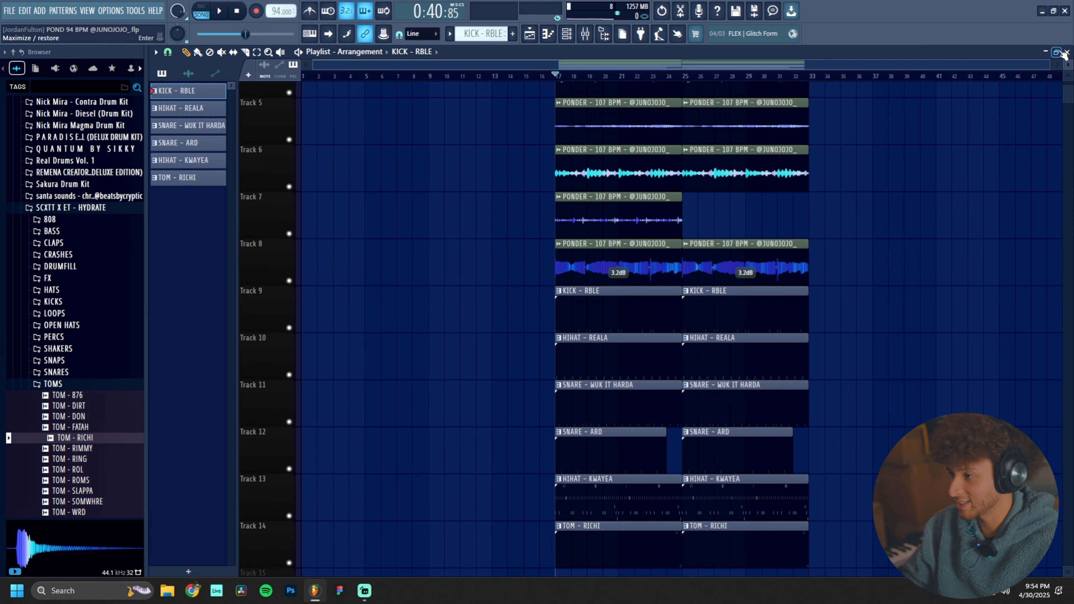
Step: Shrink the playlist track height and solo Track 2 to audition its loop from bar 25
scroll(772, 448, up, 2)
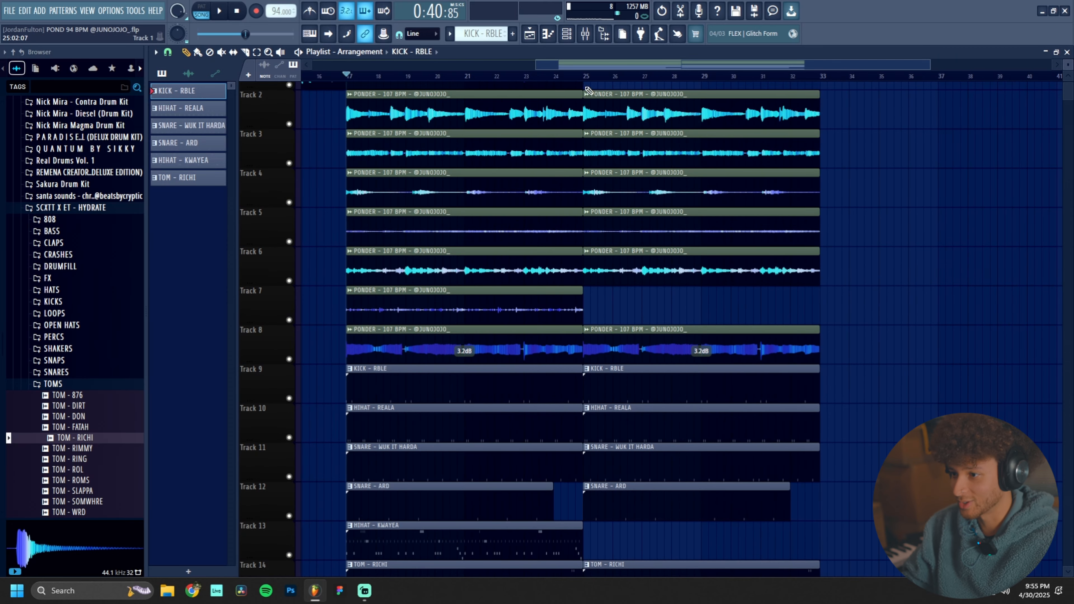
drag(1068, 64, 1068, 47)
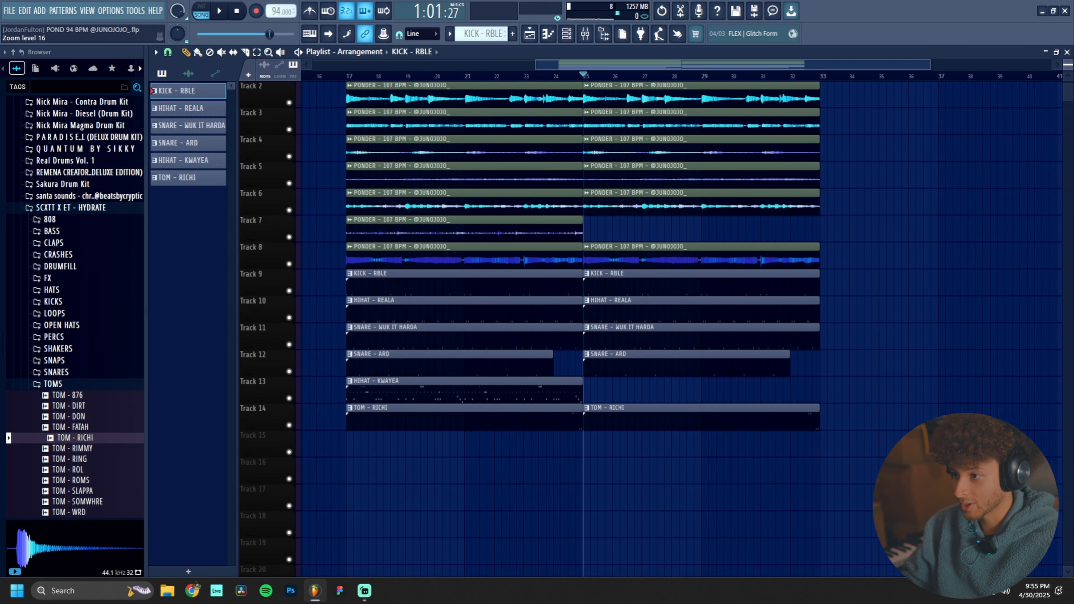
scroll(828, 214, up, 1)
right_click(290, 132)
click(291, 159)
key(space)
click(292, 159)
key(space)
key(space)
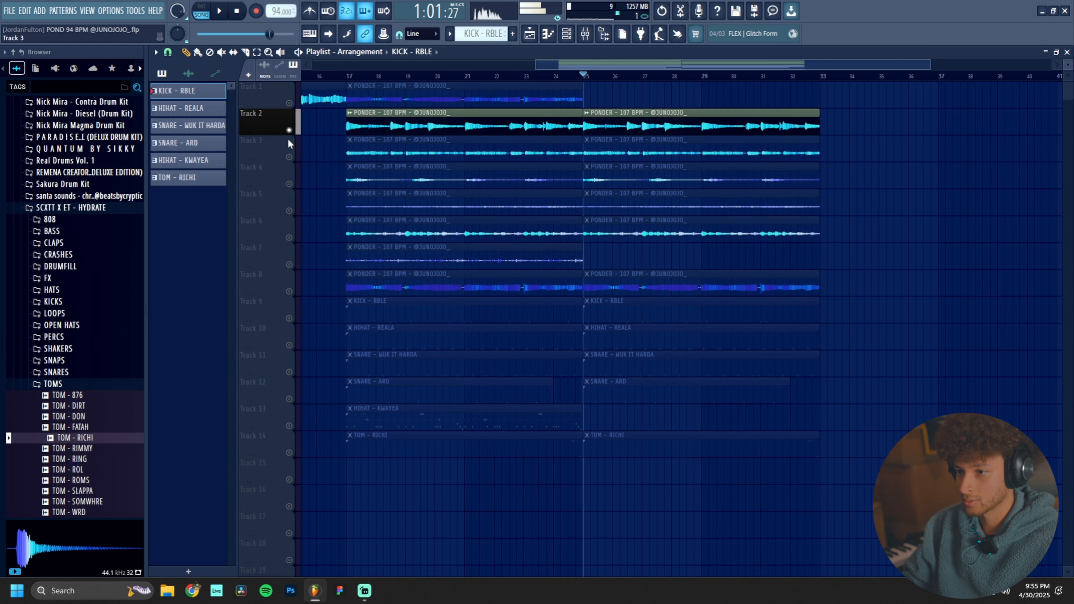
Step: Solo Track 3 and delete Track 2's PONDER clip in bars 25 to 32
right_click(289, 157)
key(space)
right_click(640, 131)
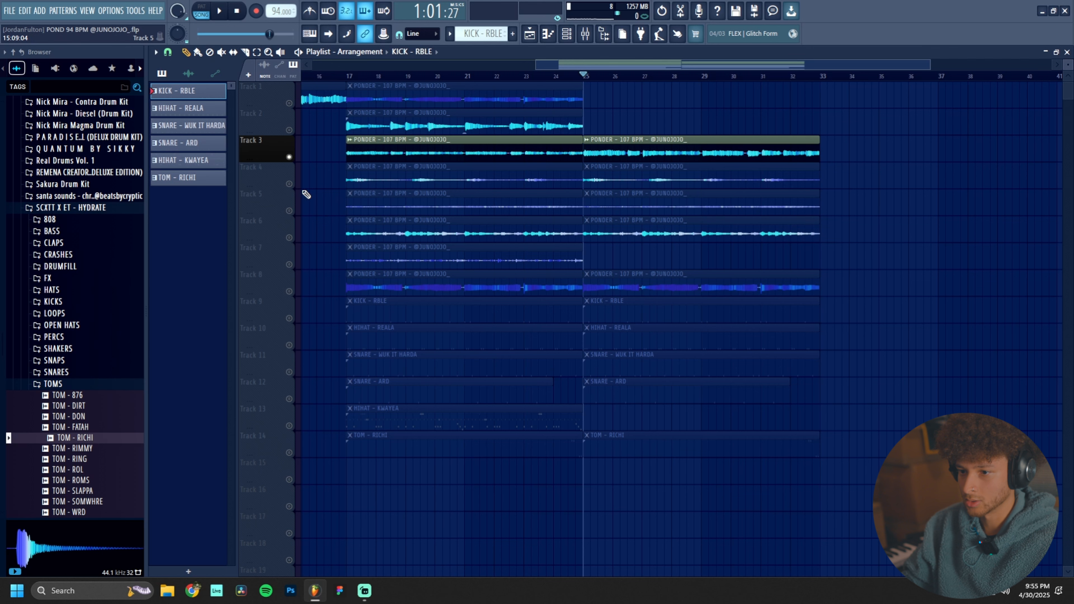
Step: Unmute Track 4 and slice its second clip at bars 27, 29 and 31, keeping only bars 27–28 and 31–32
click(289, 183)
key(space)
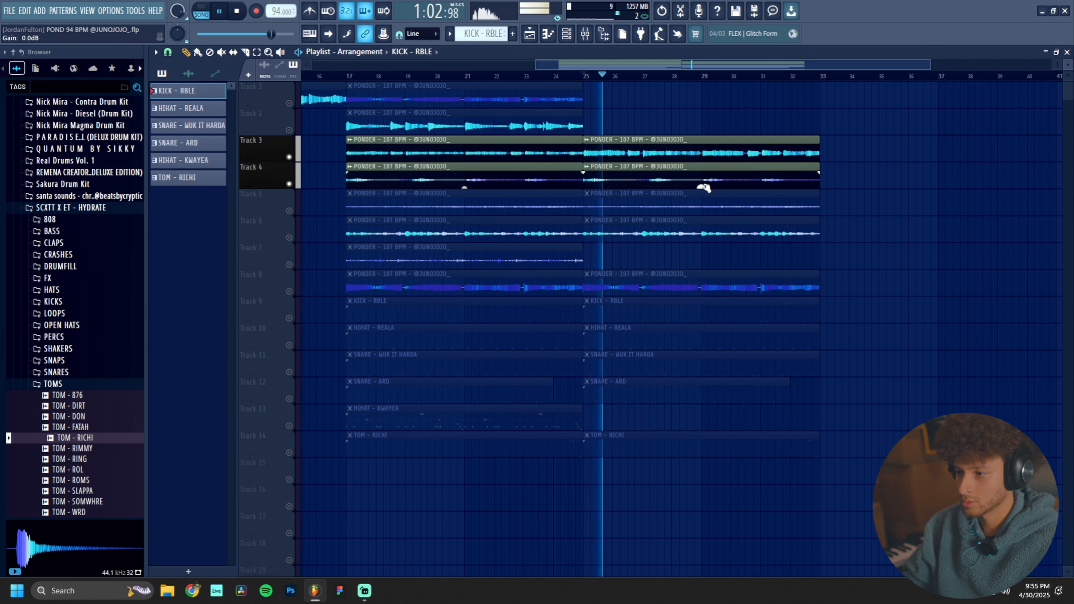
key(c)
drag(642, 160, 642, 189)
key(space)
key(Delete)
key(space)
drag(701, 161, 702, 188)
drag(766, 184, 761, 188)
key(Delete)
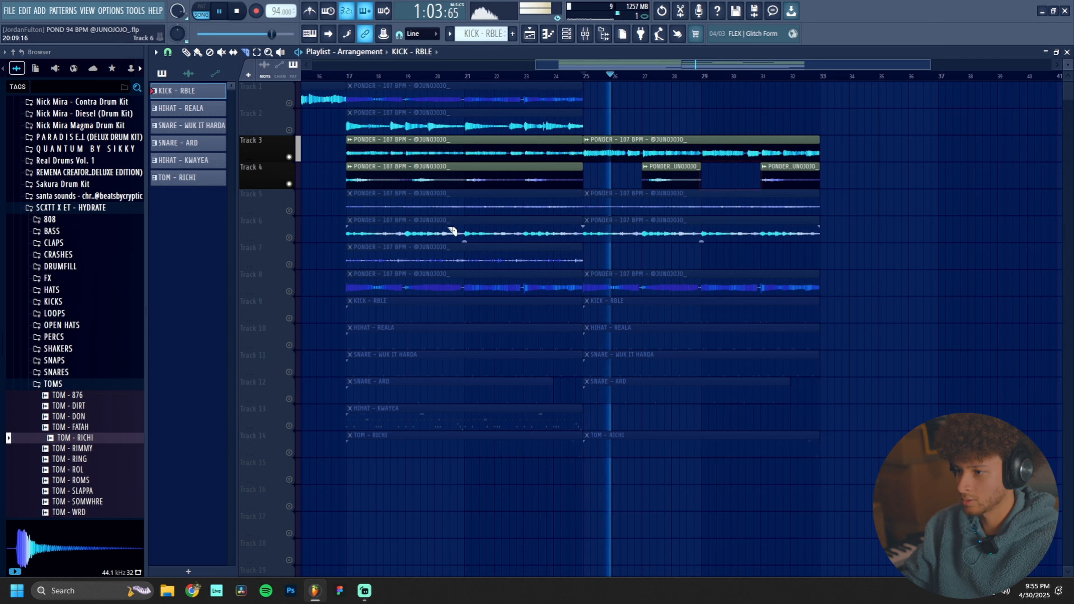
Step: Unmute Track 5, slice its second clip at bar 26 and delete the bar 25 portion
click(289, 210)
key(space)
key(space)
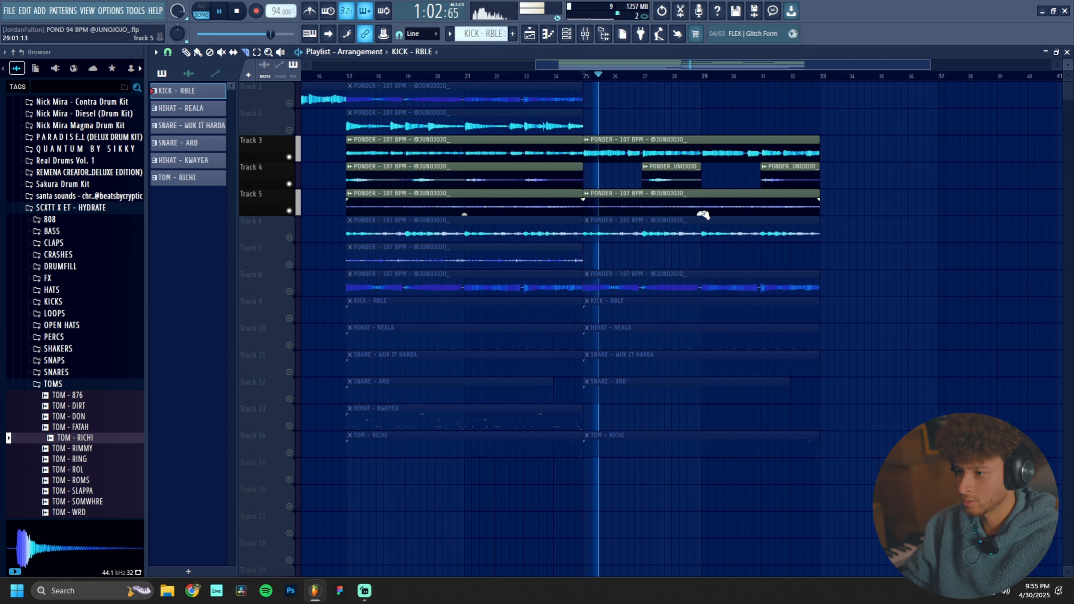
drag(642, 186, 614, 204)
key(space)
right_click(611, 204)
key(space)
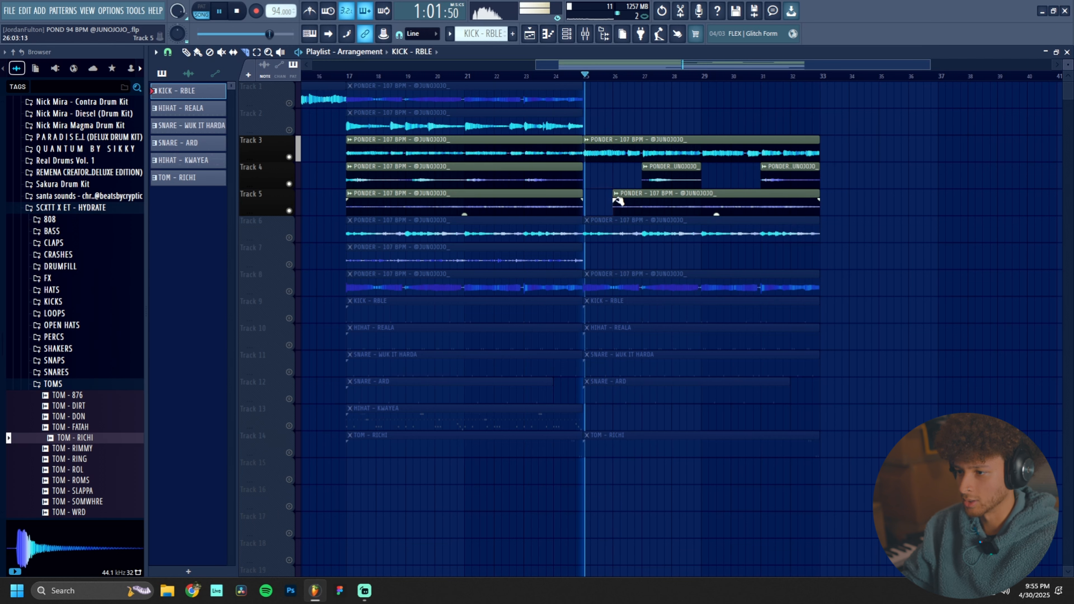
Step: Cut bar 29 out of the Track 5 clip and add fade-ins to the pieces starting at bars 26 and 30
click(702, 206)
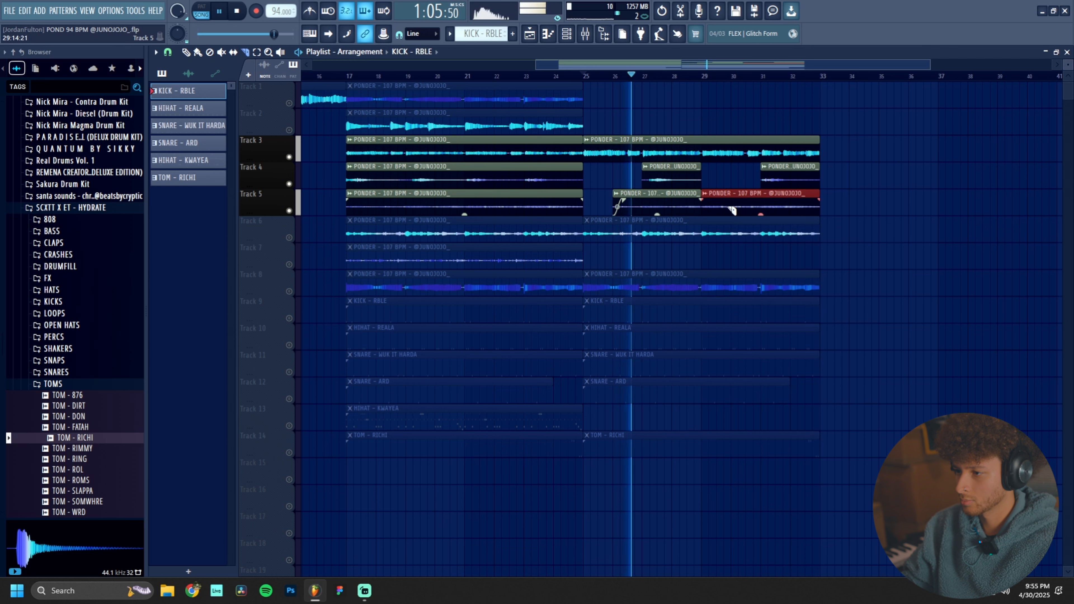
click(731, 202)
right_click(724, 204)
drag(734, 201, 752, 201)
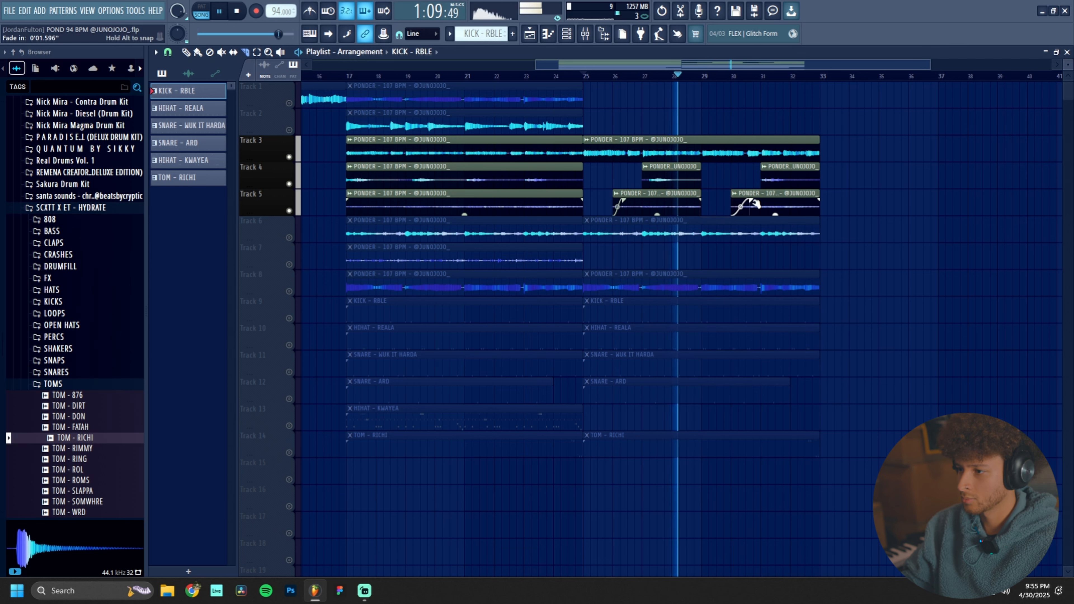
Step: Unmute Track 6, try a slice in its second clip at bar 29, undo it and audition the section
click(297, 237)
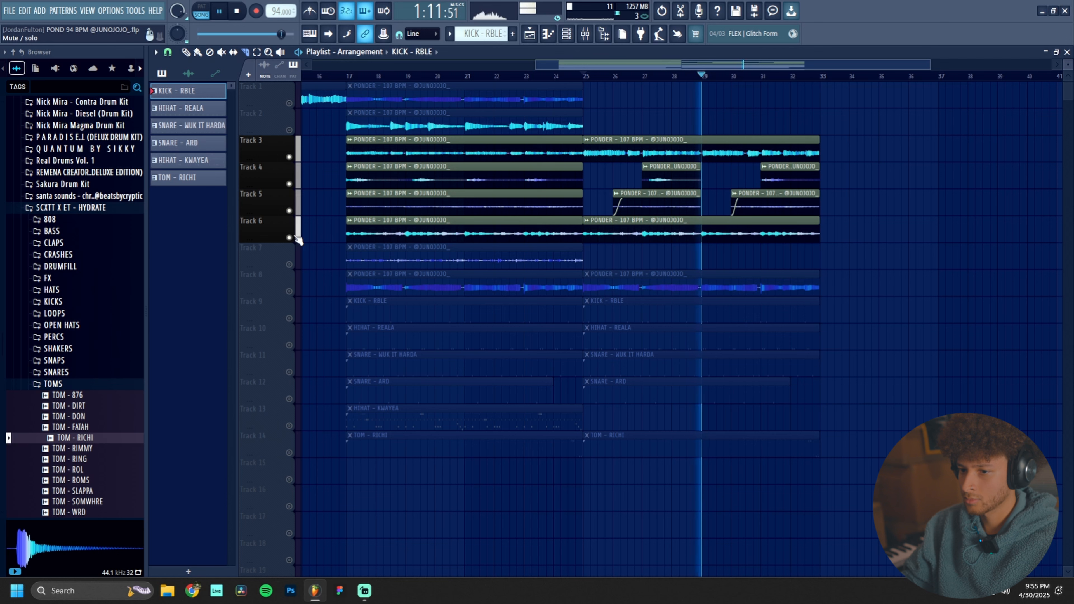
click(702, 234)
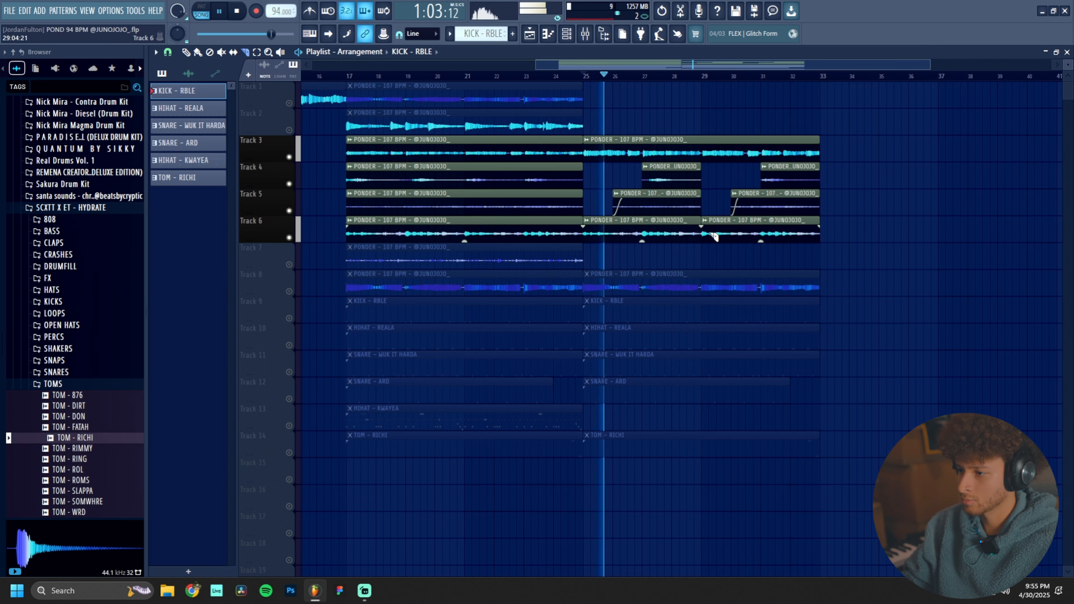
key(ctrl+z)
scroll(702, 241, up, 3)
key(space)
key(space)
scroll(538, 242, up, 2)
Step: Slice the second Track 6 clip at bars 26, 27 and 29, replacing bar 26 with a duplicate of the bar 25 slice
click(535, 238)
drag(624, 214, 625, 242)
drag(593, 221, 599, 247)
key(Delete)
ctrl+click(525, 232)
key(ctrl+b)
scroll(654, 233, down, 2)
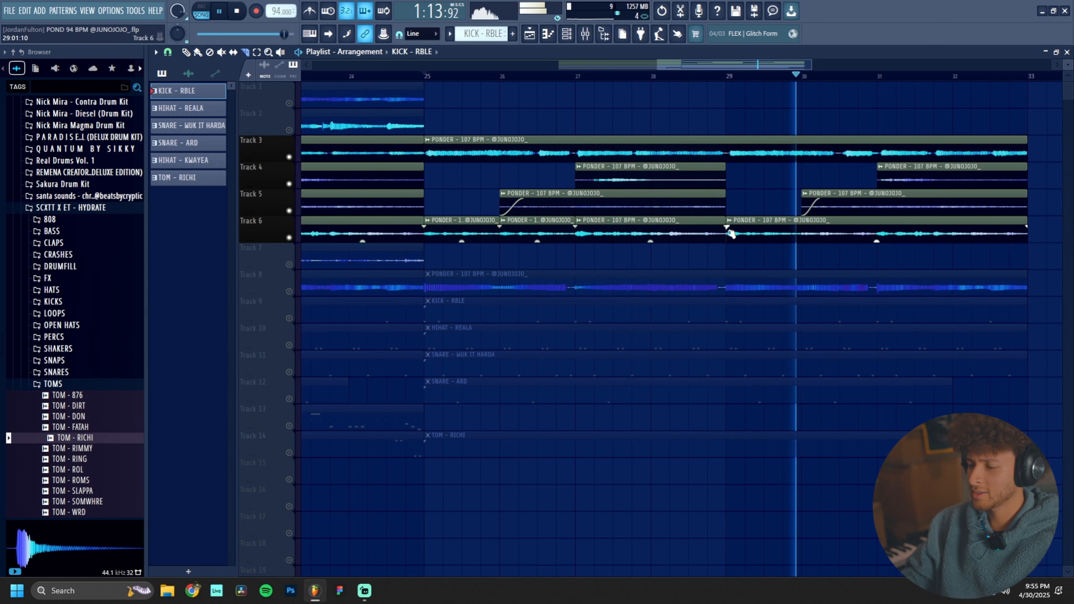
Step: Replace bars 29 to 32 of Track 6 with a duplicate of the three slices from bars 25 to 28
key(ctrl+z)
key(ctrl+z)
drag(767, 249, 463, 238)
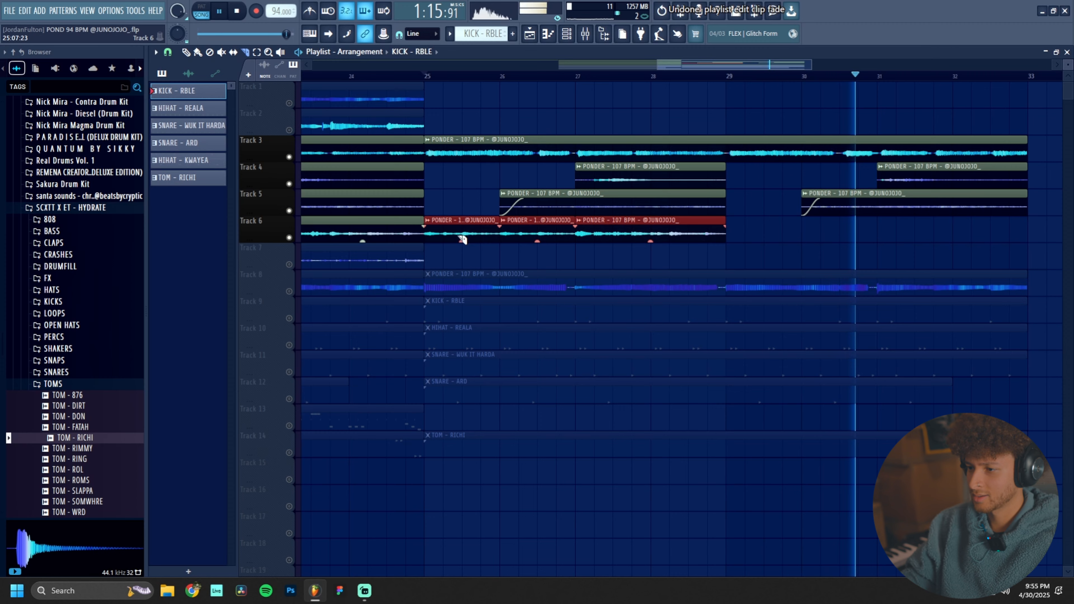
key(ctrl+b)
ctrl+click(747, 194)
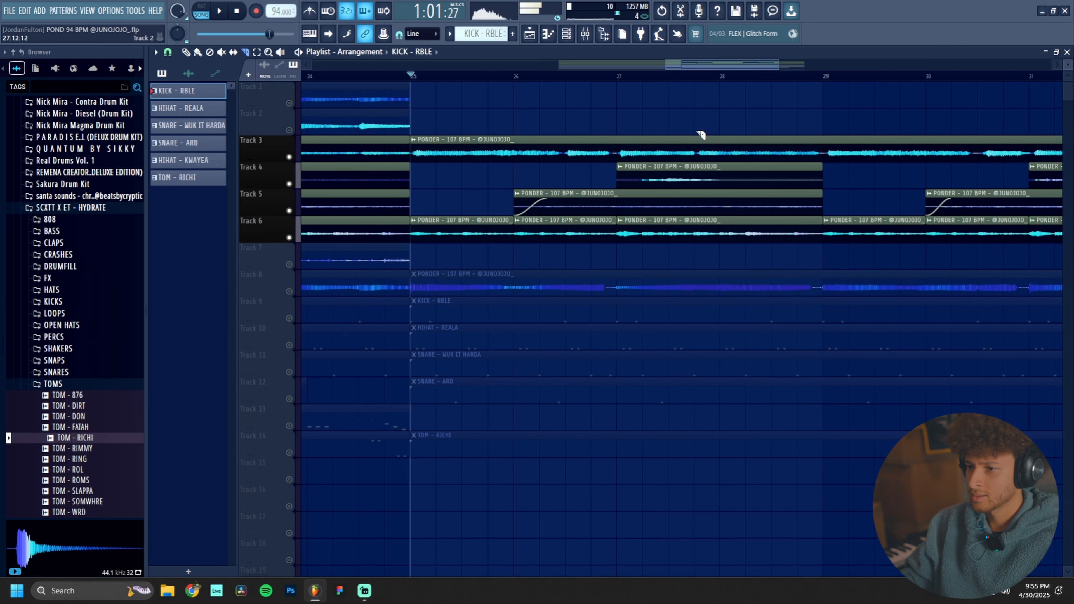
Step: Examine the Track 3 clip's start at bar 25 up close and listen to the soloed layers from there
scroll(825, 158, up, 2)
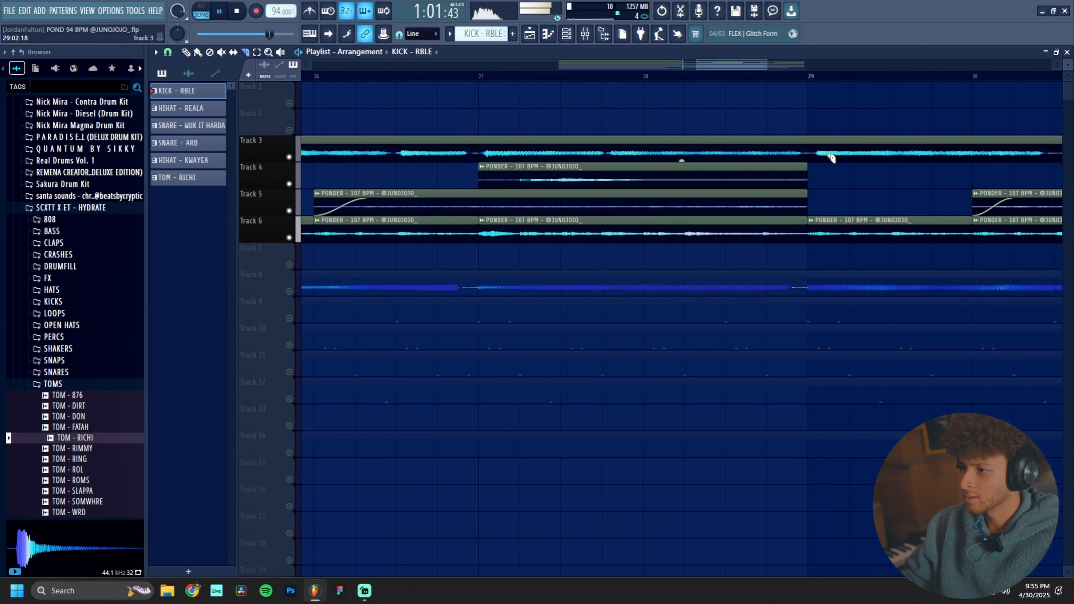
key(space)
scroll(837, 163, down, 3)
scroll(534, 142, up, 7)
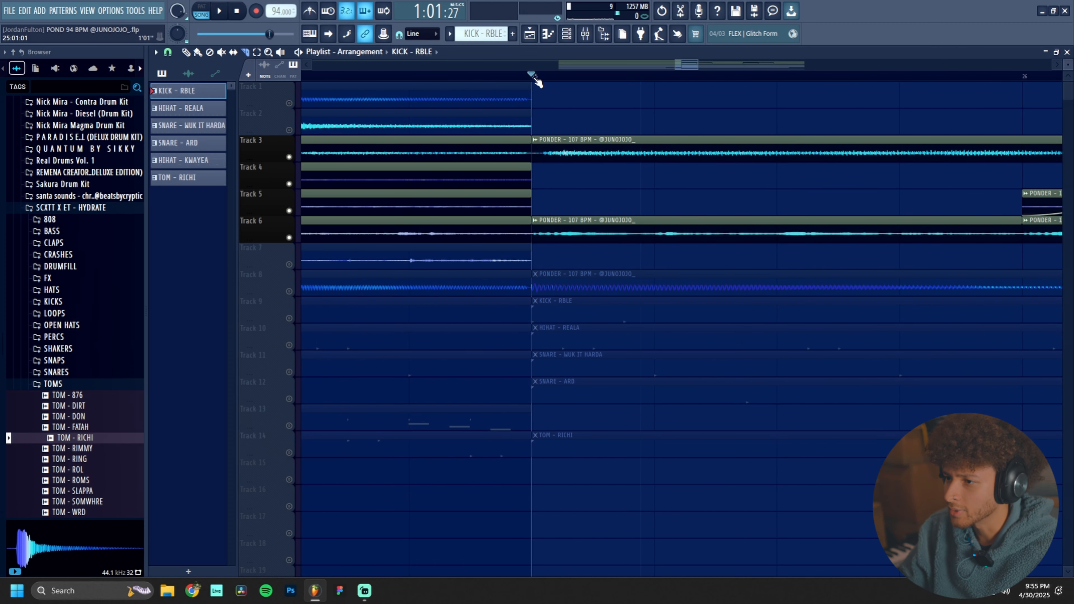
click(592, 155)
key(space)
scroll(738, 145, down, 4)
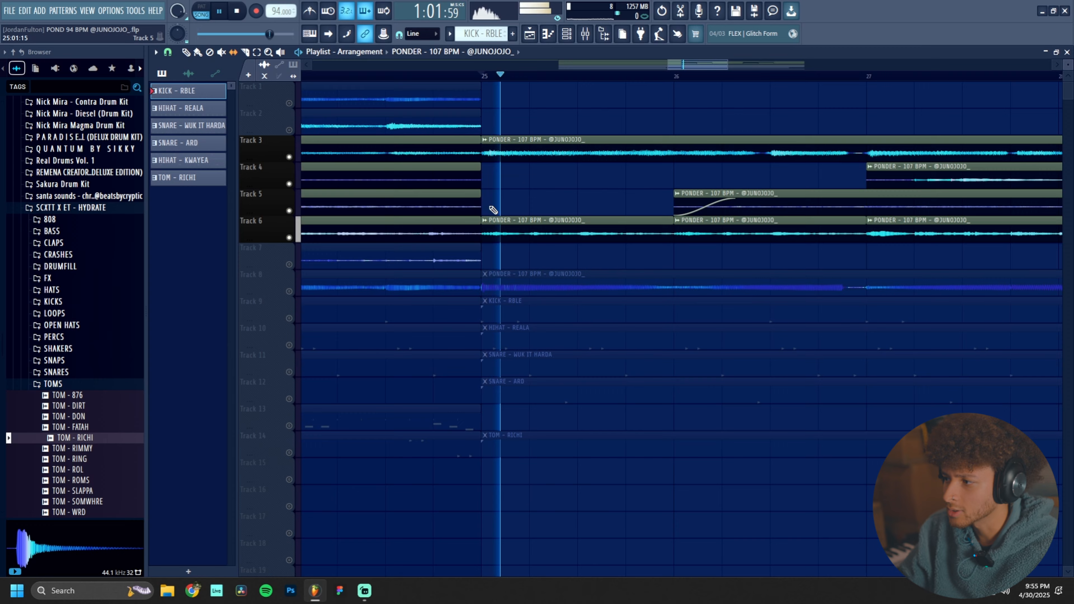
scroll(736, 213, down, 5)
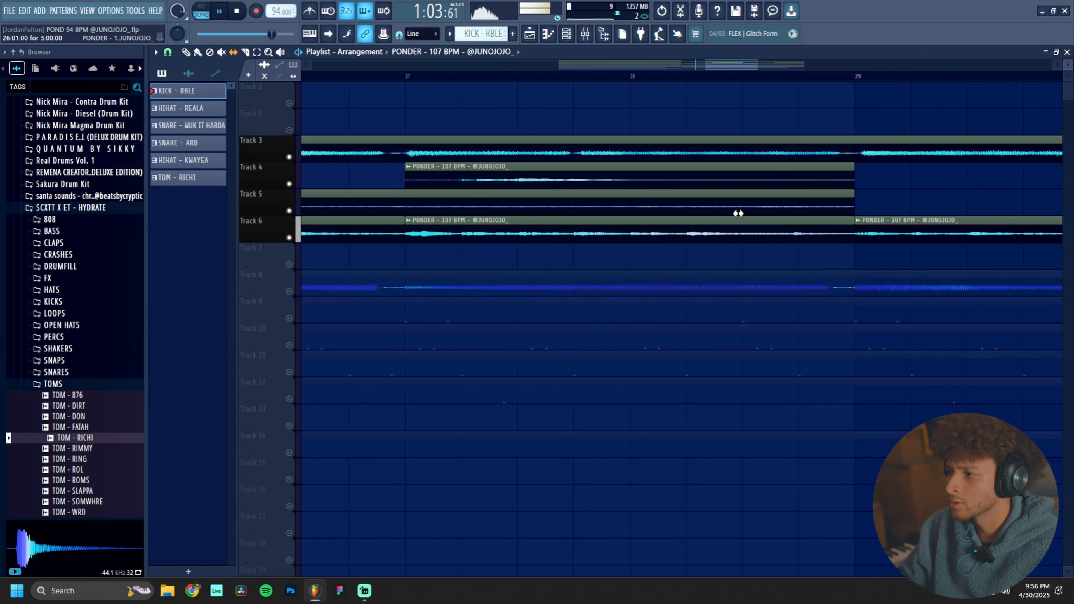
Step: Add Track 8 to the soloed layers, audition the mix and turn all tracks back on
click(290, 292)
key(space)
key(space)
right_click(290, 292)
right_click(290, 292)
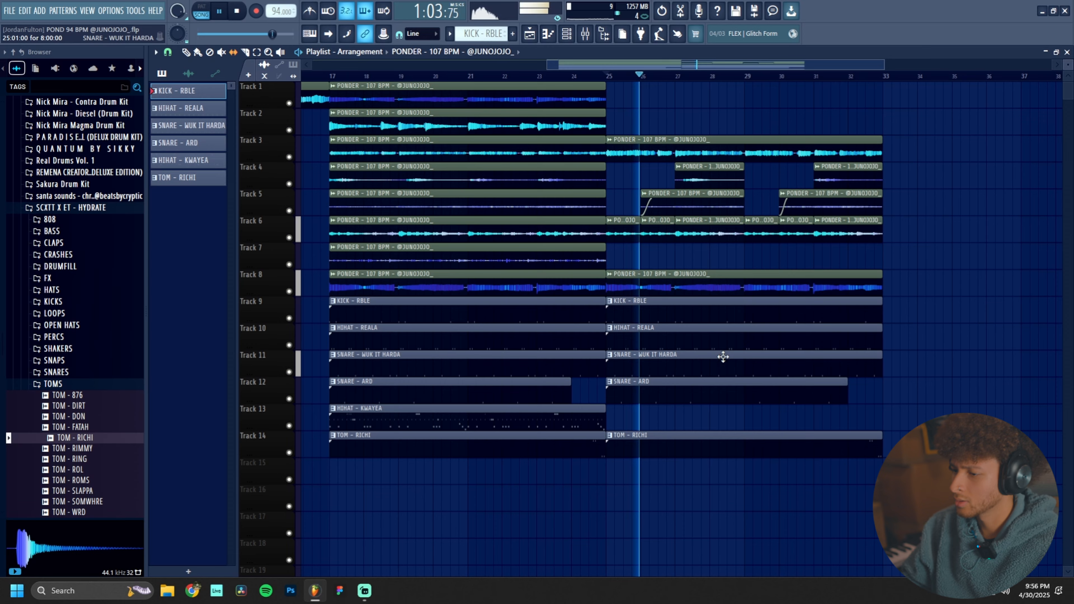
Step: Slice the long PONDER intro clip on Track 1 at bar 9
scroll(748, 346, down, 3)
drag(891, 510, 452, 25)
scroll(484, 178, up, 2)
ctrl+click(483, 178)
key(c)
drag(519, 87, 518, 116)
scroll(495, 146, down, 2)
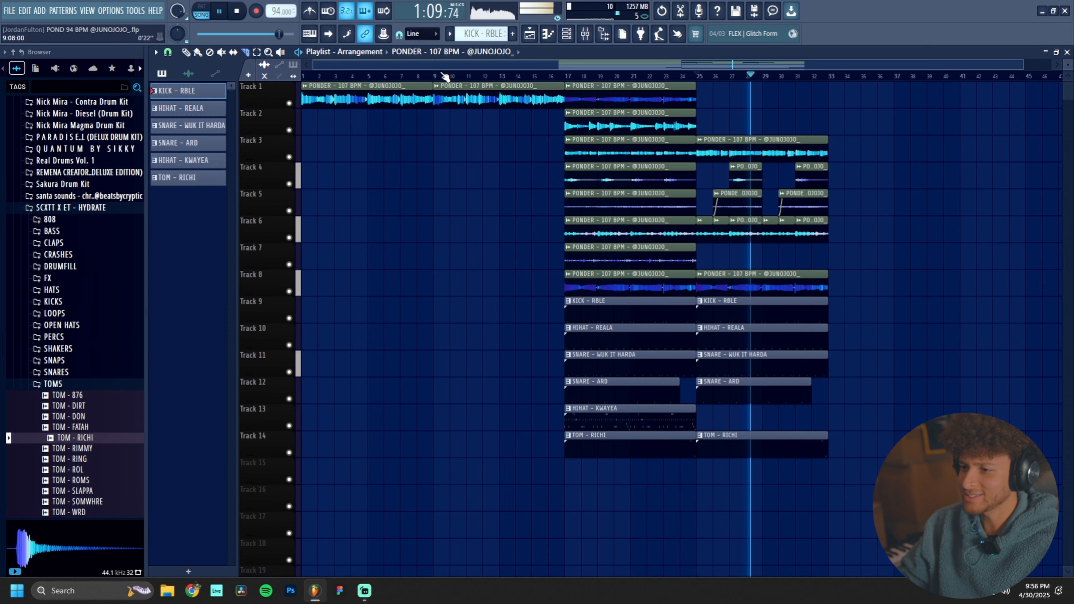
Step: Audition the Track 1 intro from bar 9 and again from the start of the arrangement
click(429, 76)
click(437, 76)
scroll(470, 128, up, 2)
click(413, 76)
key(space)
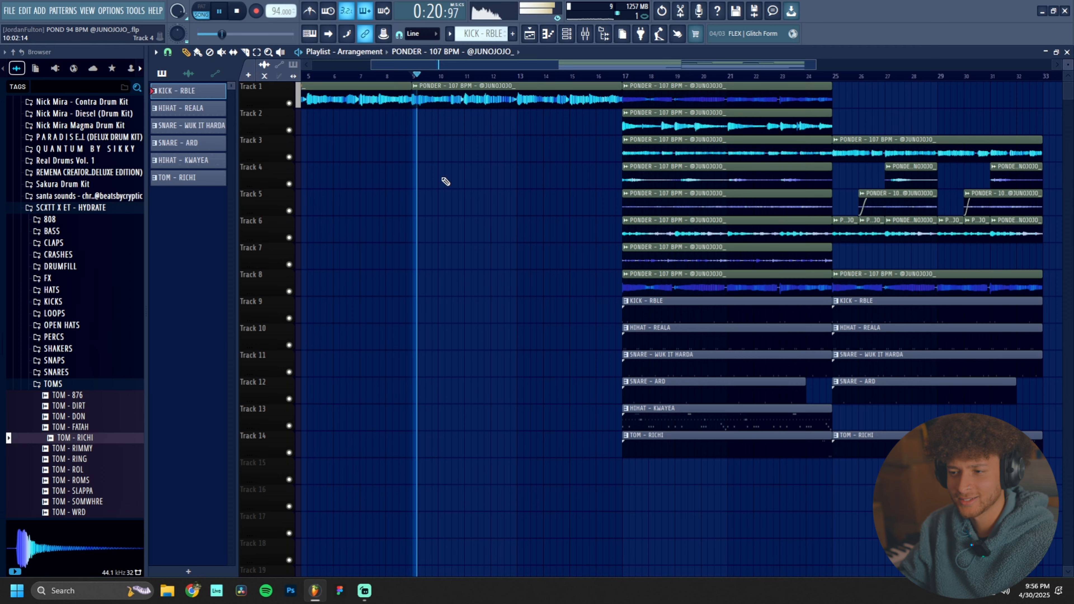
scroll(444, 169, up, 2)
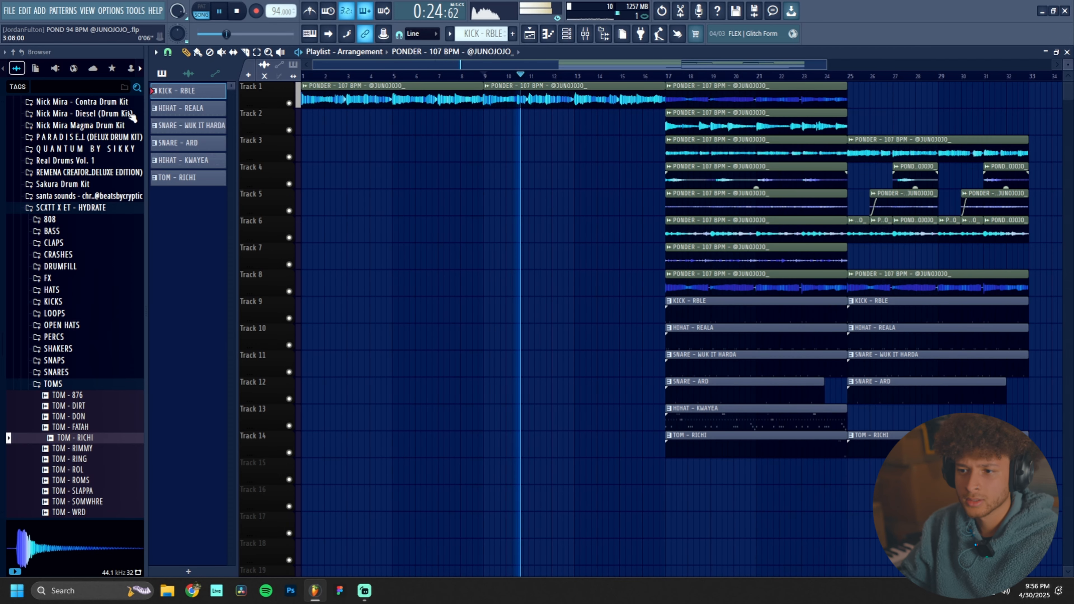
click(311, 76)
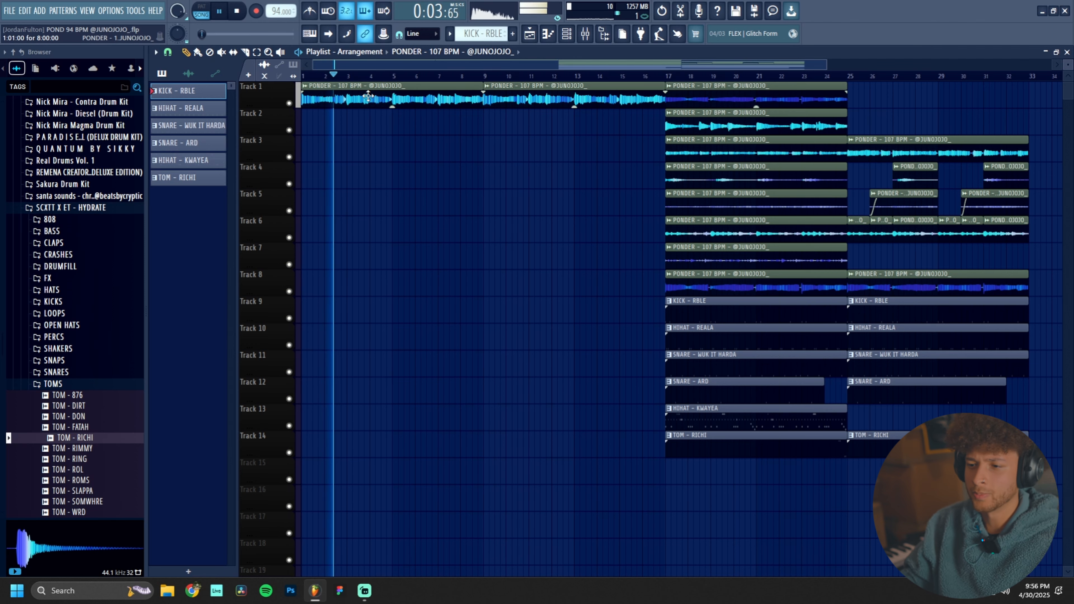
key(space)
Step: Copy an eight-bar section of the PONDER intro clip to bar 33 on Track 1 and move the playhead there
scroll(943, 237, right, 3)
drag(941, 257, 820, 90)
scroll(842, 91, up, 3)
scroll(712, 337, down, 5)
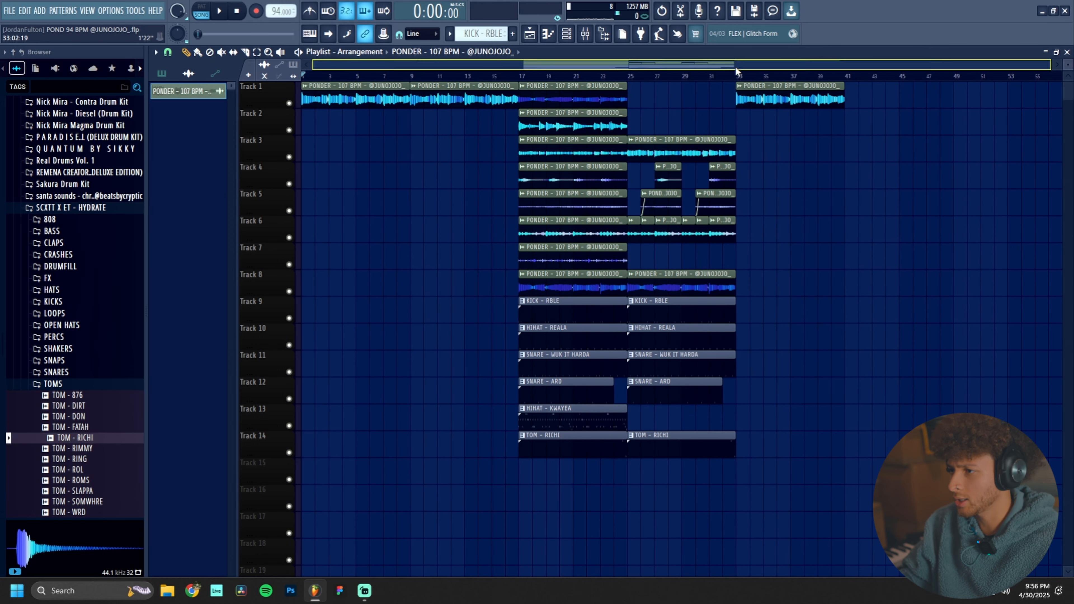
click(740, 76)
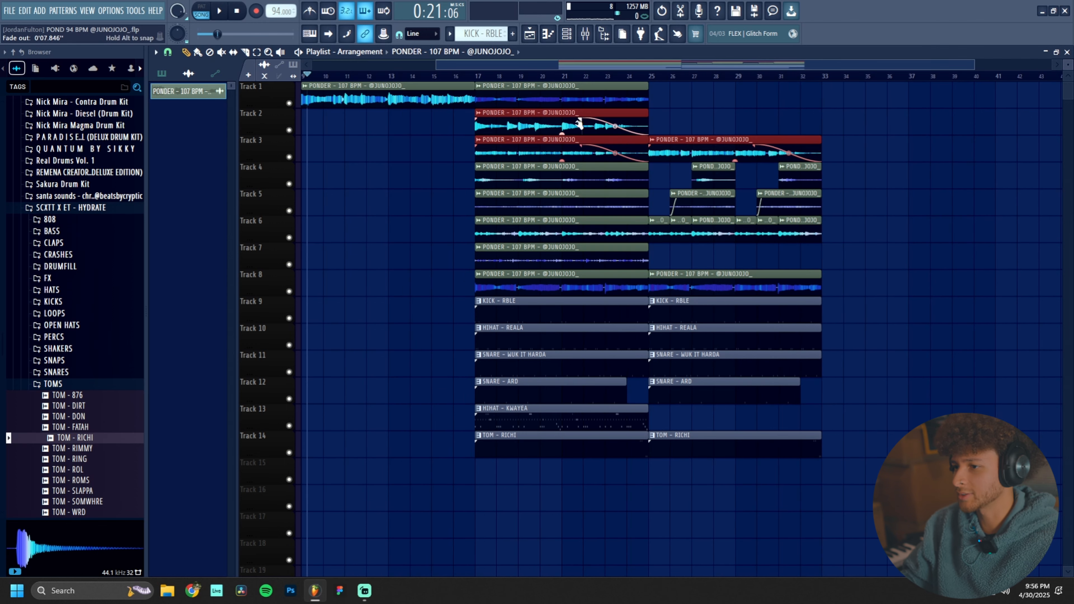
Step: Try longer fade-outs on the PONDER clips of Tracks 2 and 3, undo them and clear the selection
drag(580, 121, 571, 120)
key(ctrl+z)
scroll(704, 114, down, 2)
key(ctrl+d)
Step: Put the eight-bar PONDER clip on Track 1 at bars 33 to 40, directly after the drum section
drag(864, 510, 866, 81)
key(ctrl+d)
scroll(858, 80, up, 2)
drag(811, 100, 832, 97)
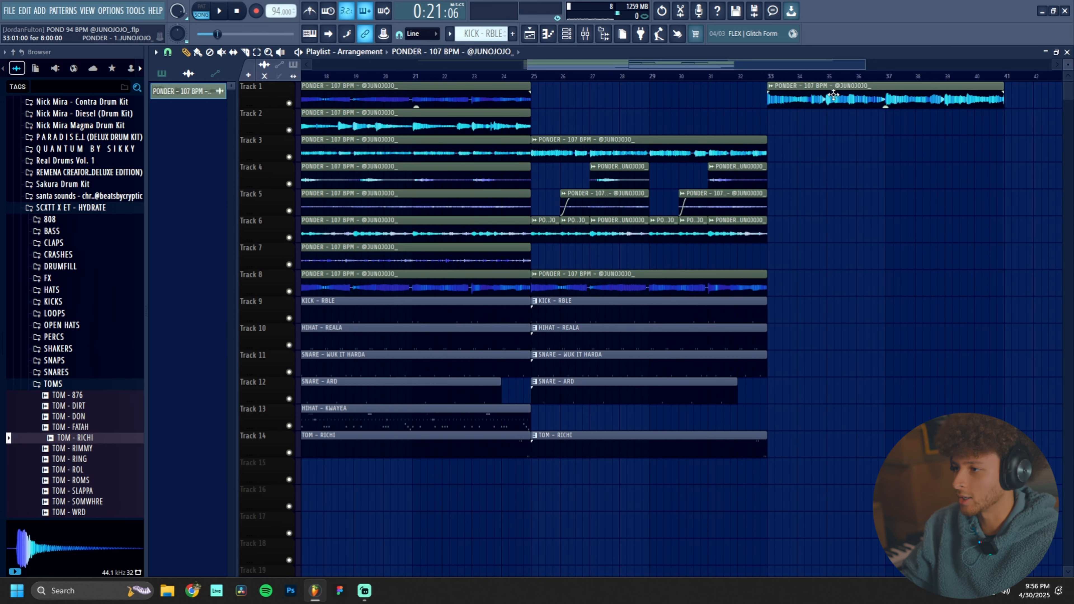
Step: Place two eight-bar PONDER clips back to back on Track 3 at bars 33 and 41, leaving Track 1 empty there
scroll(786, 114, down, 3)
key(space)
key(space)
scroll(833, 147, up, 2)
drag(456, 96, 726, 145)
scroll(725, 145, down, 2)
drag(778, 98, 893, 130)
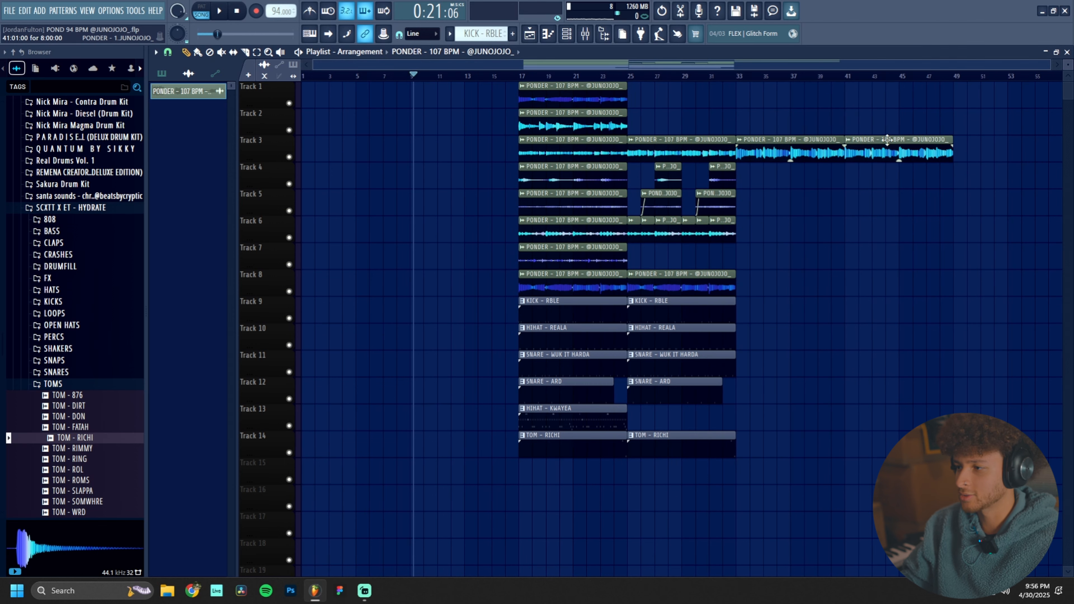
mouse_move(891, 139)
mouse_down()
mouse_move(882, 148)
mouse_move(892, 151)
mouse_up()
Step: Copy the Track 8 to 14 clips of bars 17–32 to bar 41, and the Track 4 to 6 clips of bars 25–32 to bar 49
scroll(718, 424, down, 1)
ctrl+drag(740, 471, 597, 174)
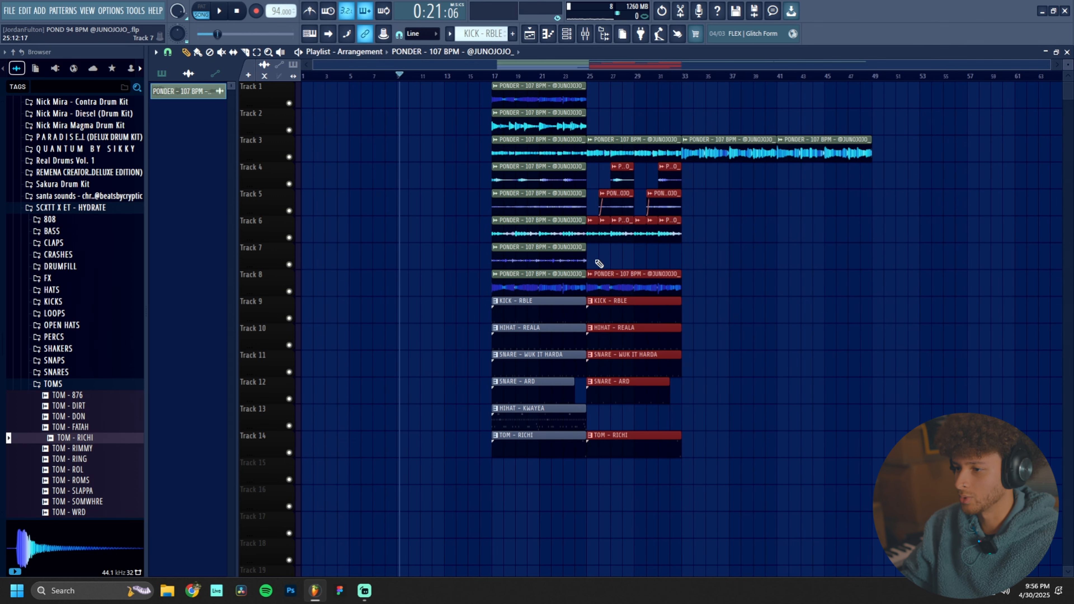
key(ctrl+z)
mouse_move(542, 484)
ctrl+shift+mouse_down()
mouse_move(507, 306)
mouse_move(810, 299)
mouse_move(785, 307)
ctrl+shift+mouse_up()
scroll(810, 285, up, 3)
scroll(735, 285, down, 3)
ctrl+click(546, 290)
ctrl+click(829, 287)
mouse_move(856, 277)
shift+mouse_down()
mouse_move(743, 283)
mouse_move(768, 279)
shift+mouse_up()
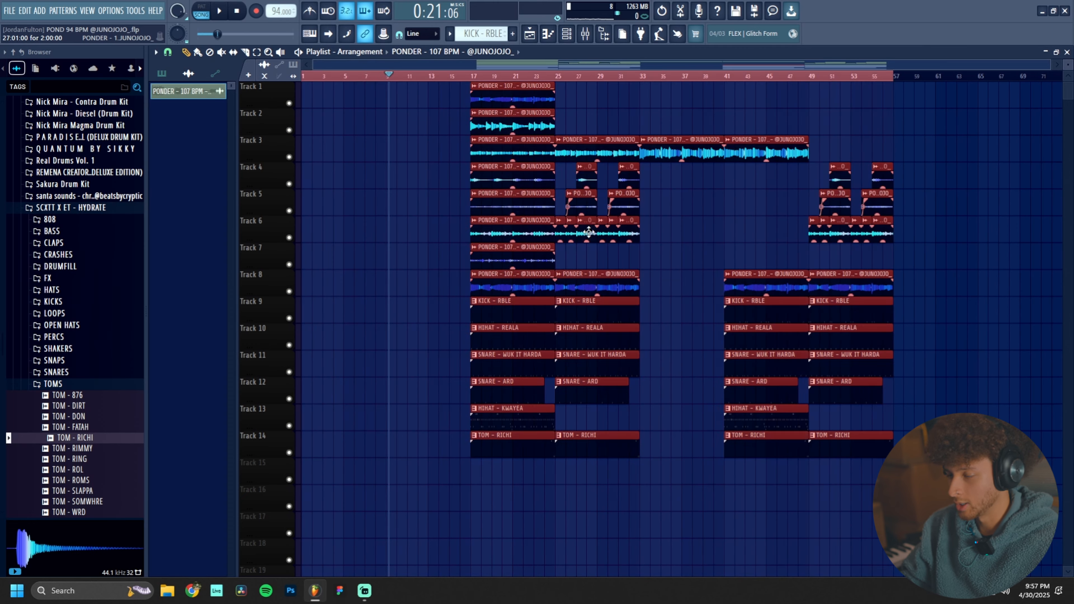
Step: Copy the bar 17 PONDER clip of Track 3 to bars 1 and 9, and that of Track 2 to bar 9
shift+drag(512, 152, 371, 151)
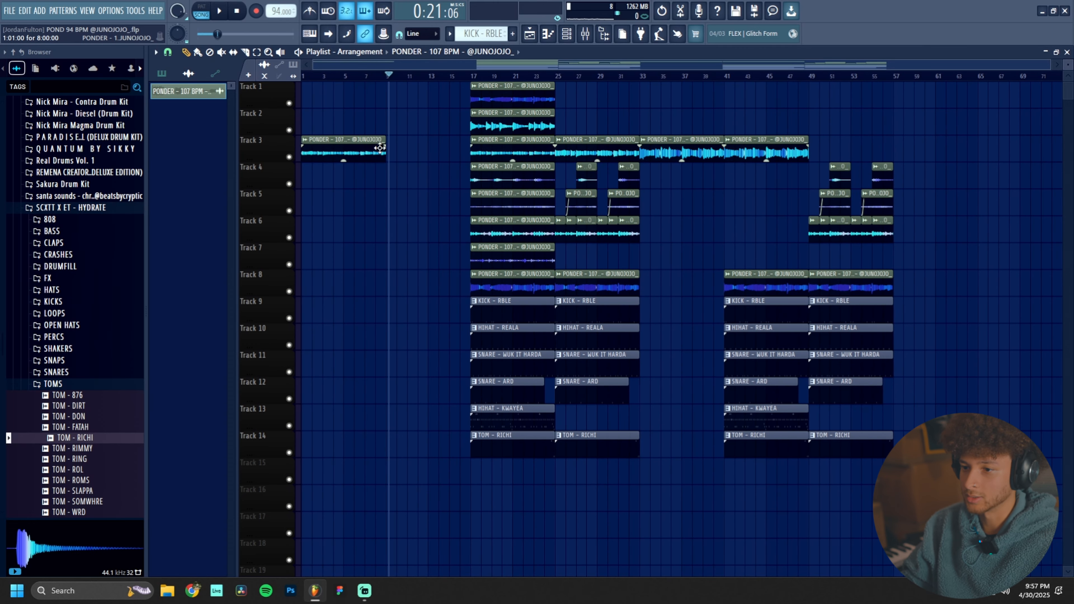
scroll(325, 170, up, 2)
shift+drag(624, 152, 491, 151)
shift+drag(630, 125, 437, 121)
scroll(443, 121, up, 3)
scroll(437, 121, down, 3)
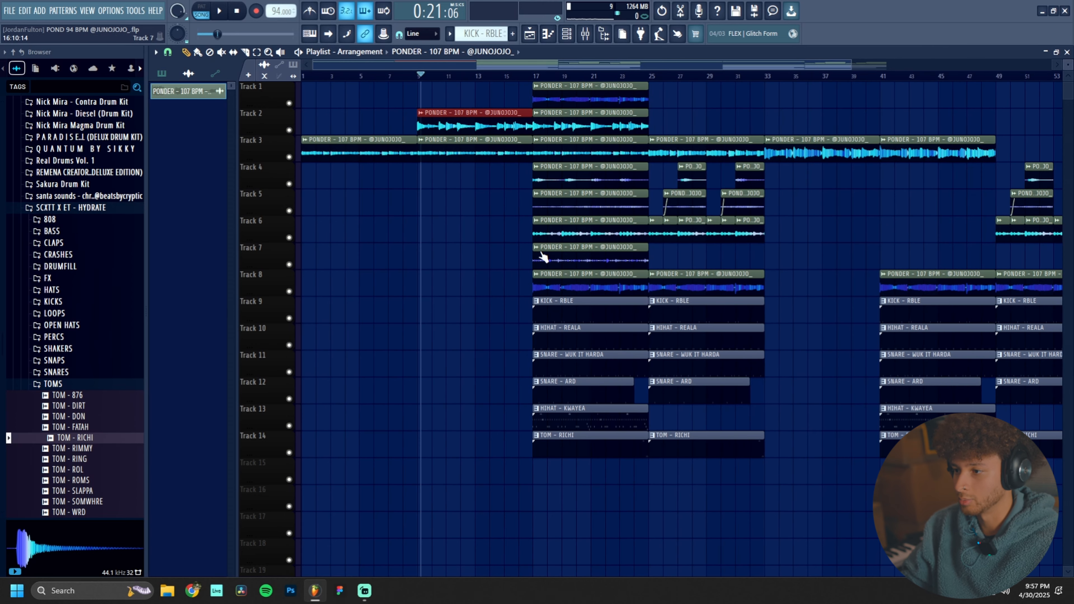
Step: Try copying the bar 17 PONDER clip of Track 6 to the intro with only its part from bar 13, and remove it
shift+drag(583, 233, 470, 233)
scroll(467, 232, up, 3)
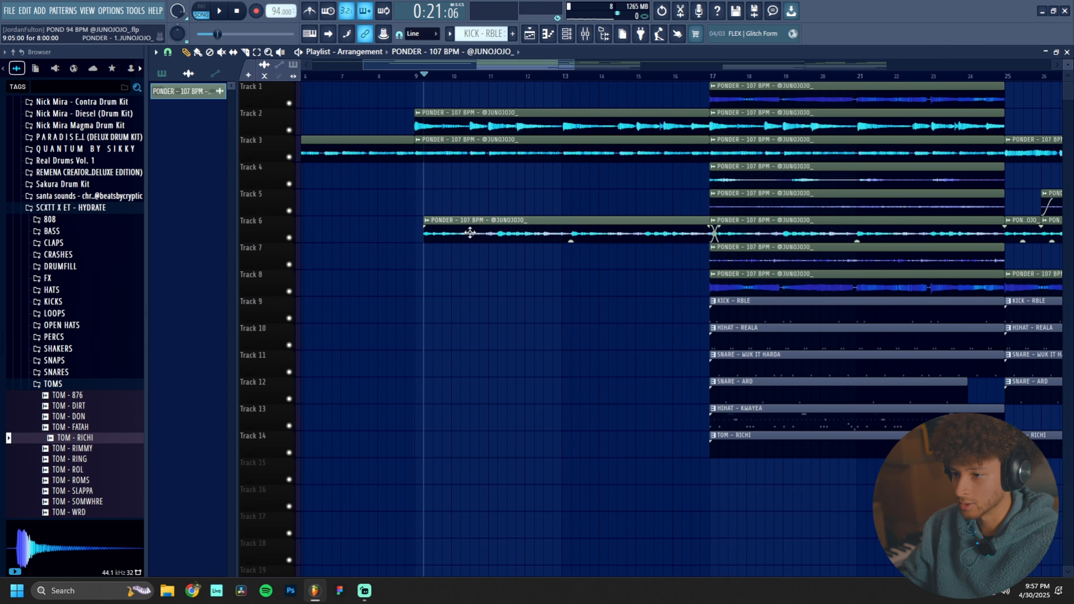
right_click(562, 239)
right_click(611, 229)
scroll(596, 270, down, 2)
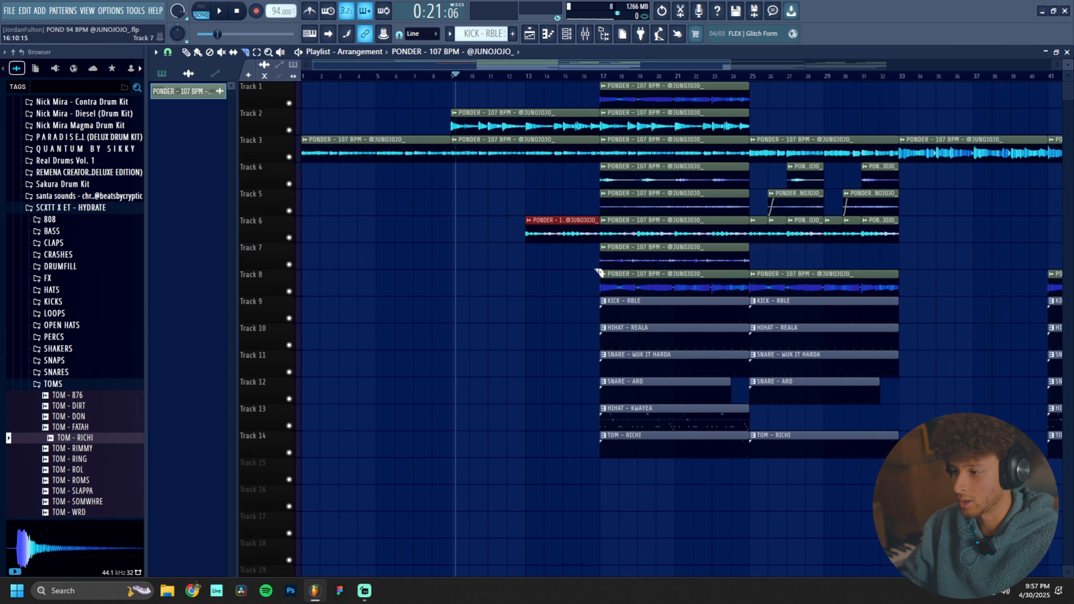
key(ctrl+z)
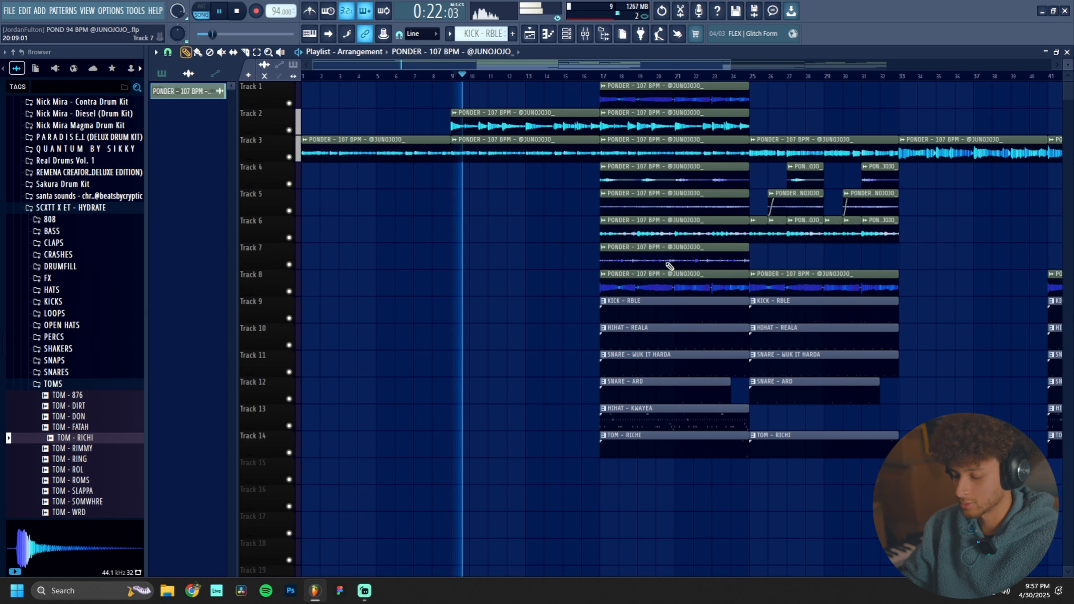
Step: Copy the bar 17 PONDER clip of Track 7 to bar 9 and play the intro from the start
shift+drag(662, 262, 525, 283)
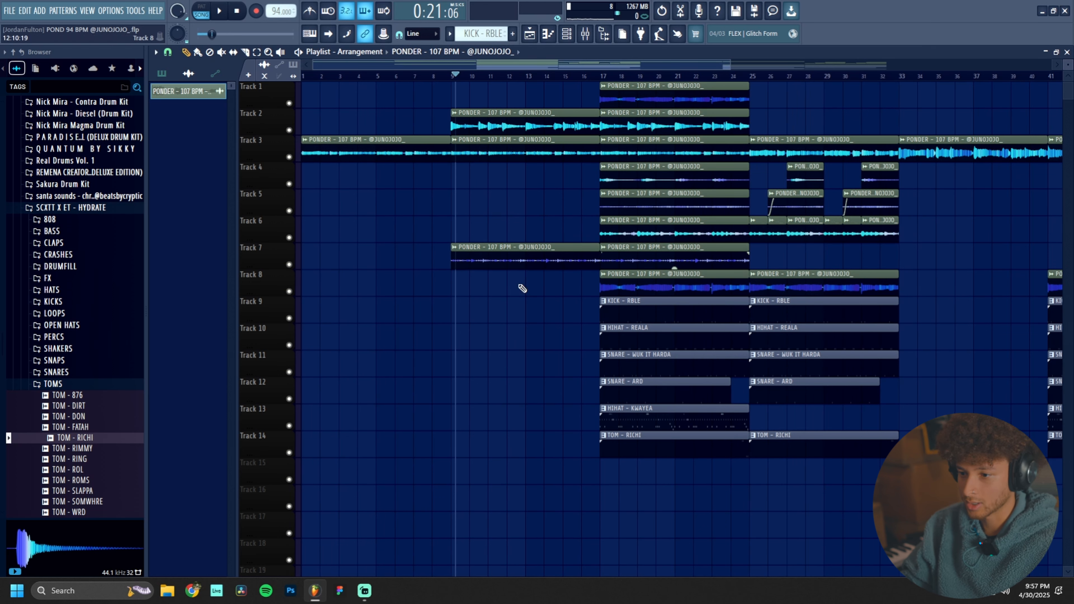
key(space)
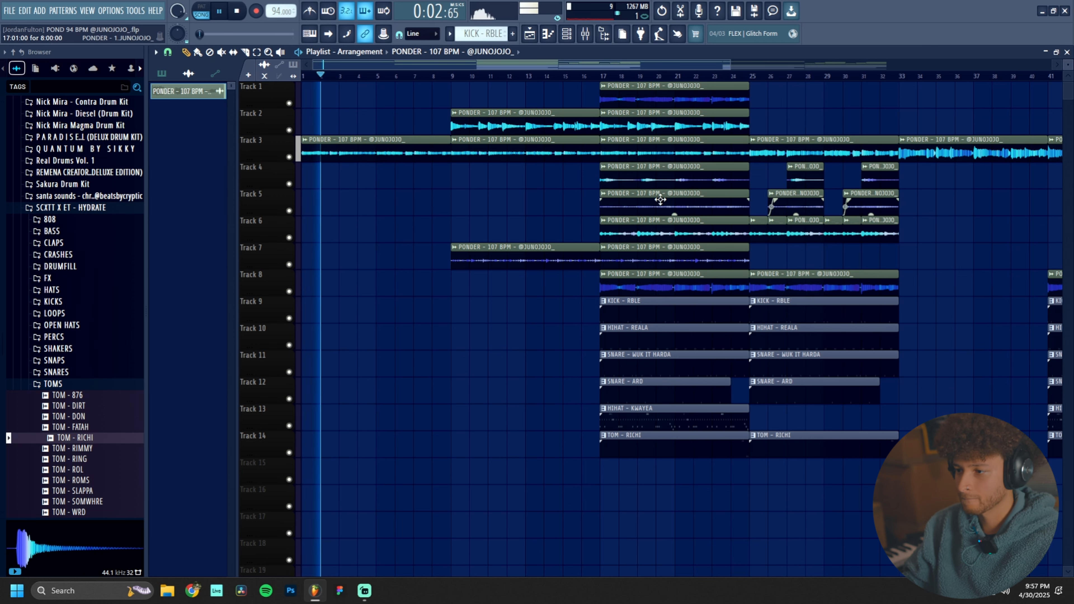
Step: Copy the bar 17 PONDER clip of Track 4 into the intro, keep only its first four bars, place them at bar 5 and audition them
shift+drag(672, 183, 244, 199)
scroll(394, 208, up, 3)
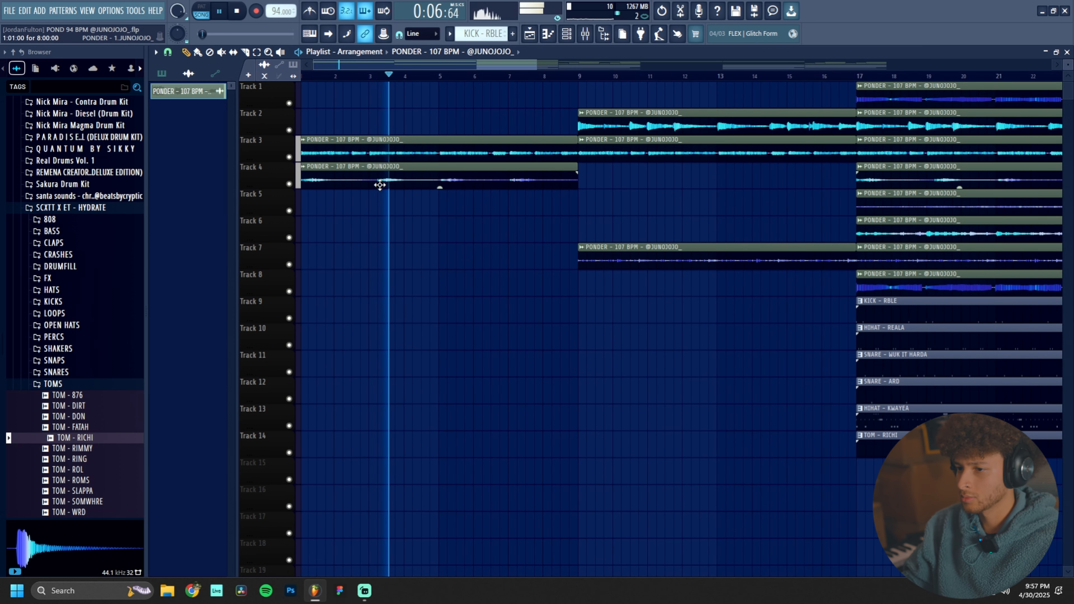
right_click(422, 183)
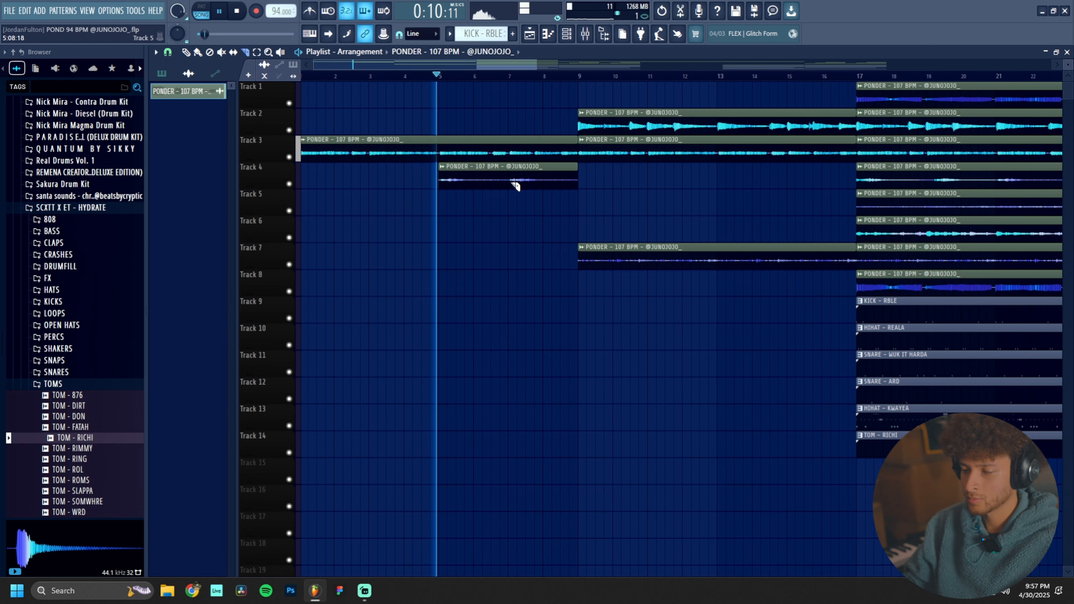
key(ctrl+z)
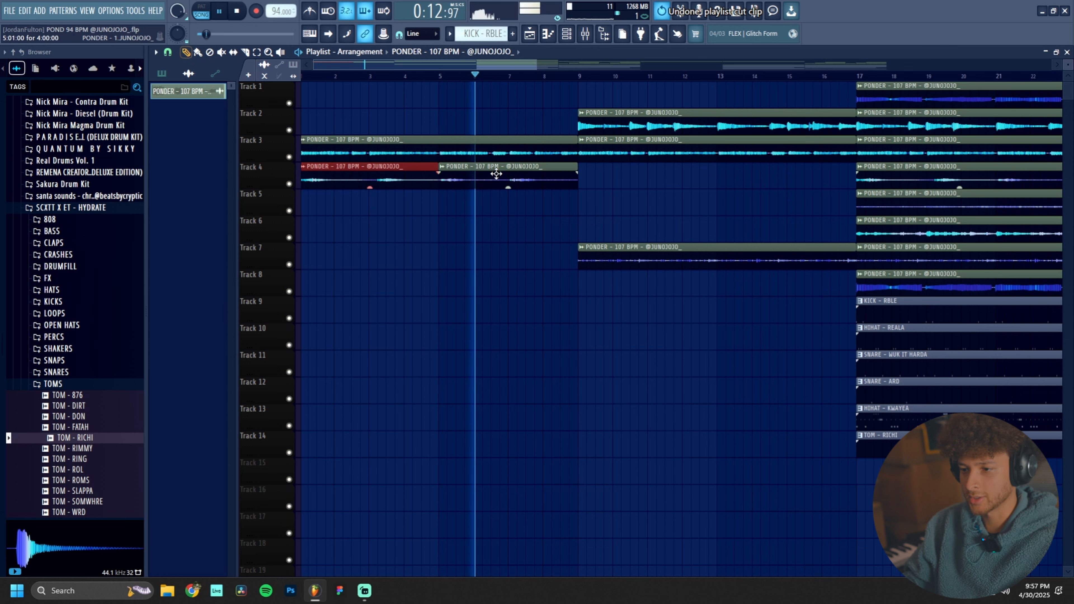
key(space)
key(ctrl+z)
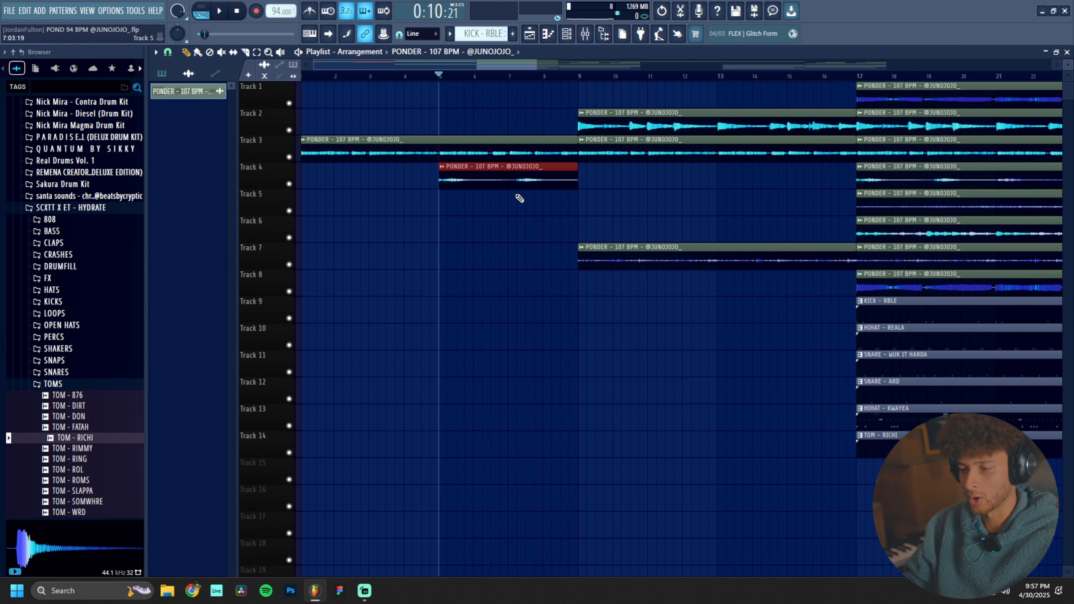
key(space)
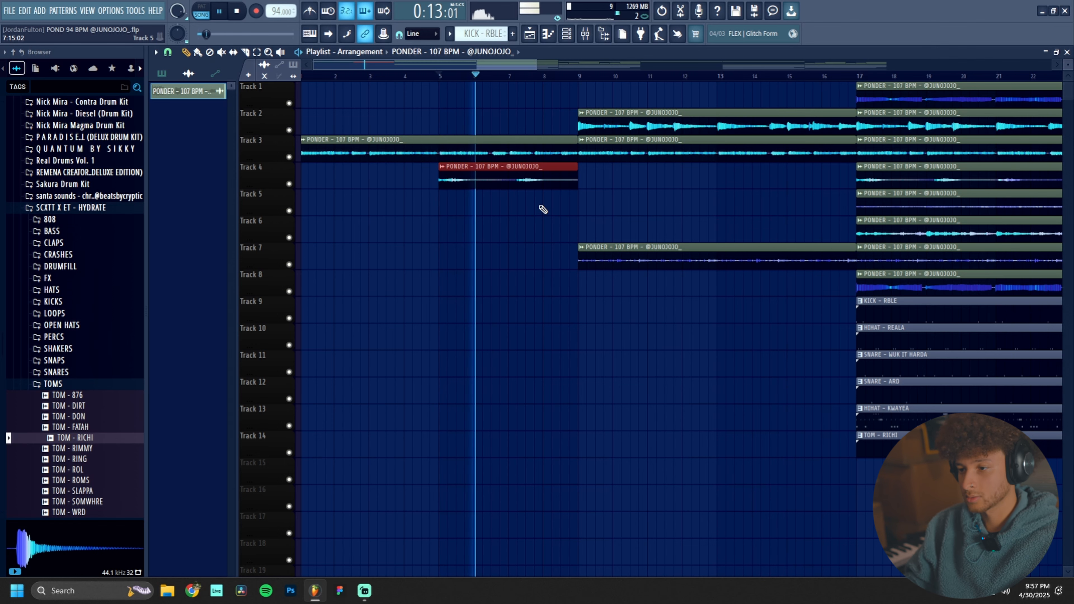
Step: Try another copy of the four-bar Track 4 clip in the second half of the intro and delete it
scroll(470, 291, down, 3)
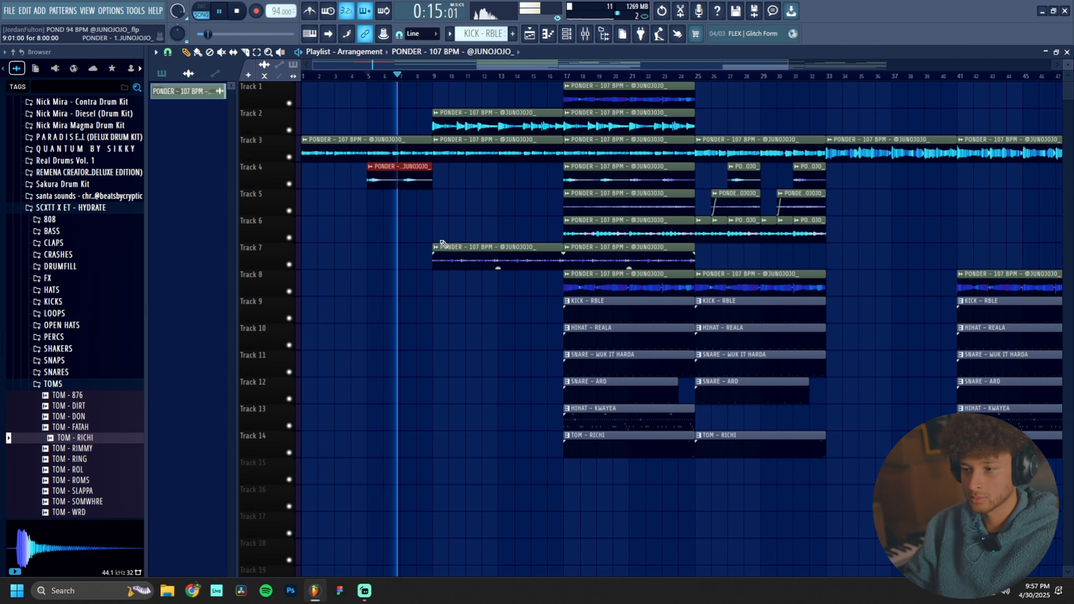
drag(407, 175, 528, 168)
right_click(535, 183)
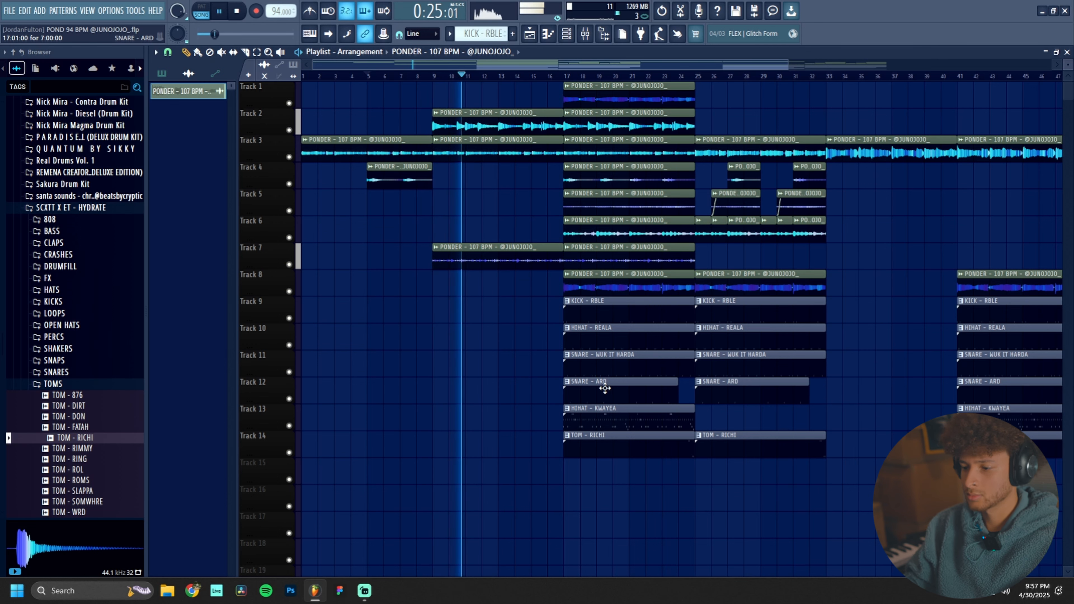
Step: Add another eight-bar PONDER clip to Track 3 at bars 49 to 56
scroll(495, 451, down, 2)
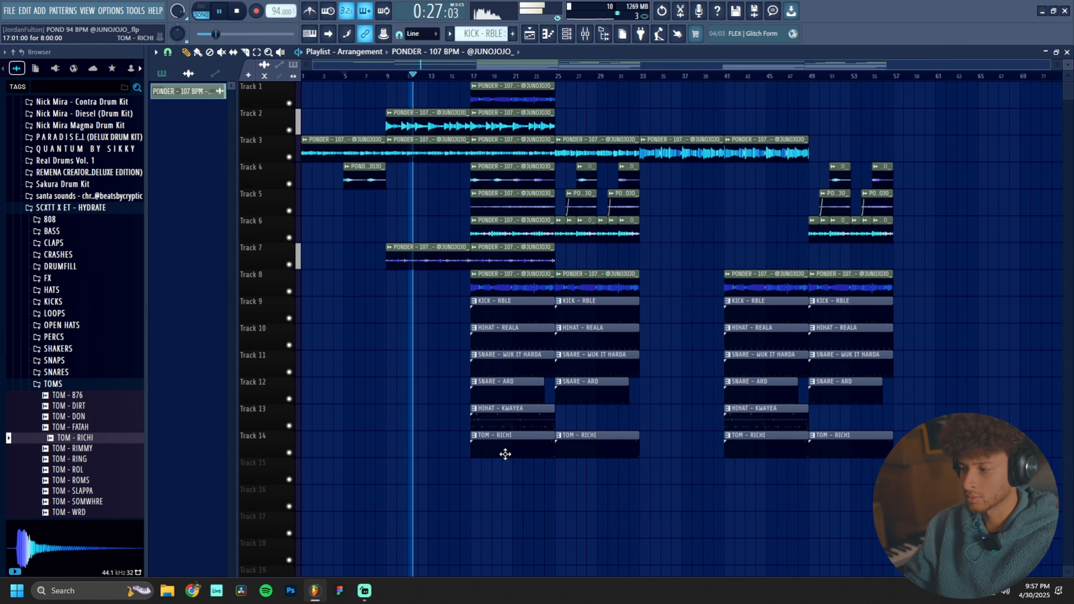
drag(955, 485, 787, 220)
right_click(937, 171)
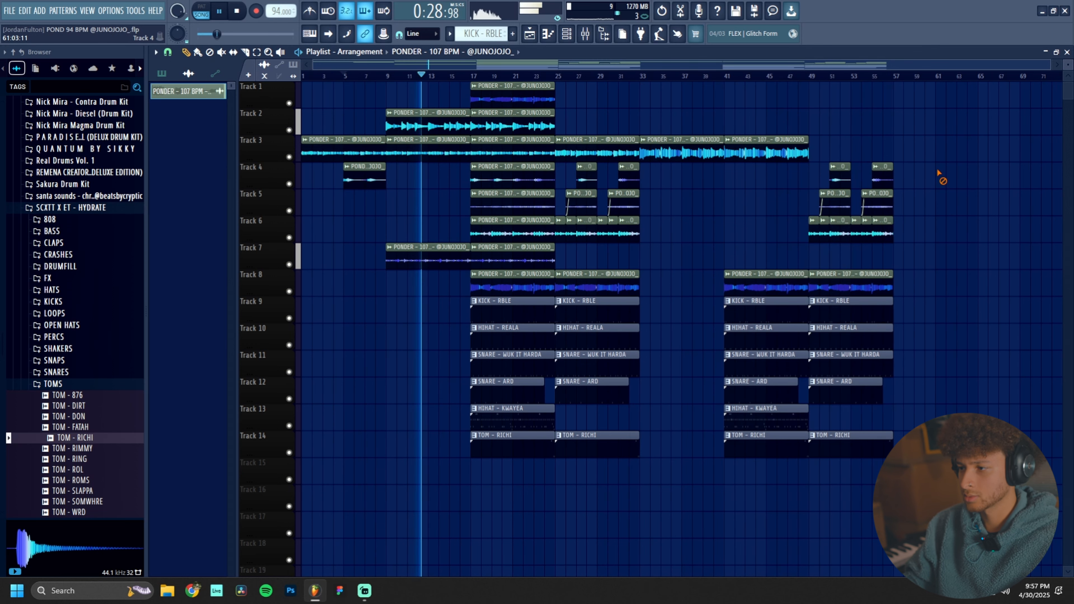
scroll(824, 149, up, 2)
drag(727, 150, 794, 147)
scroll(796, 147, down, 2)
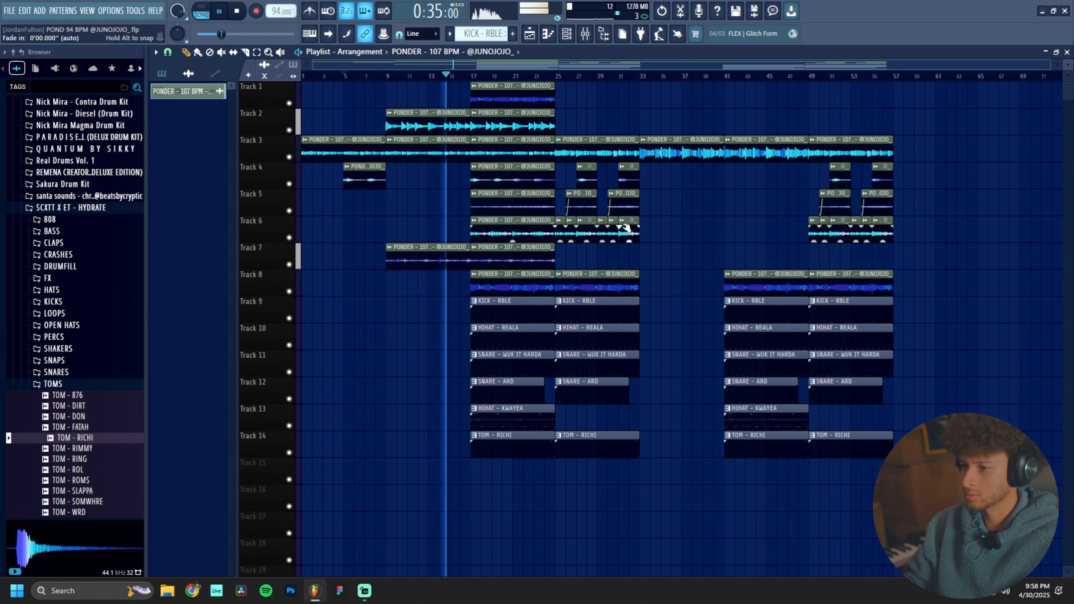
Step: Duplicate the whole 56-bar arrangement to bar 57, clear the selection and audition the copy from bars 57 and 65
drag(947, 537, 423, 56)
key(ctrl+b)
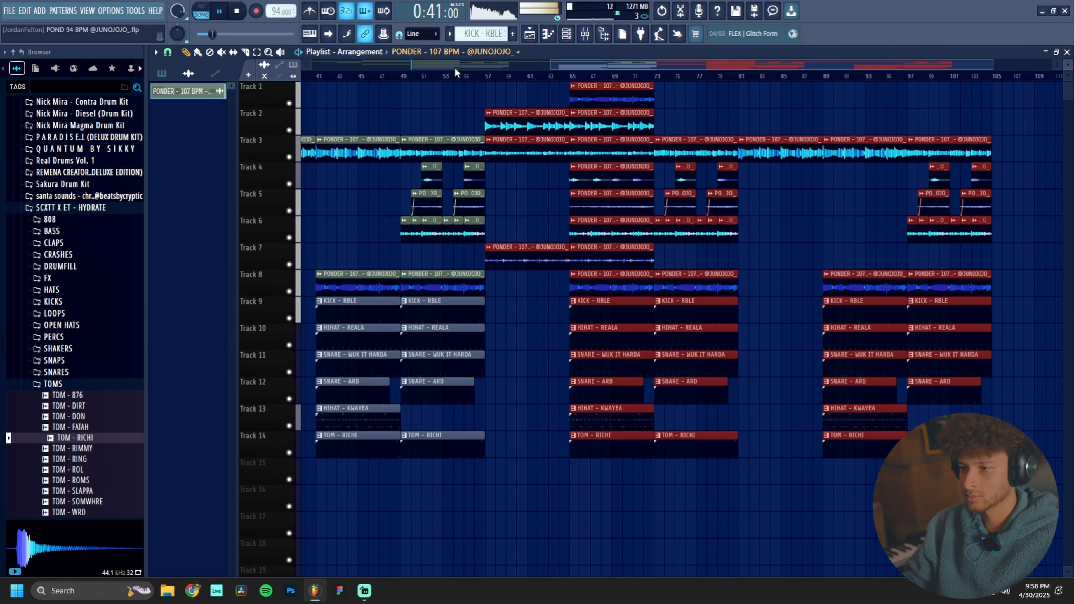
scroll(609, 224, down, 3)
key(ctrl+d)
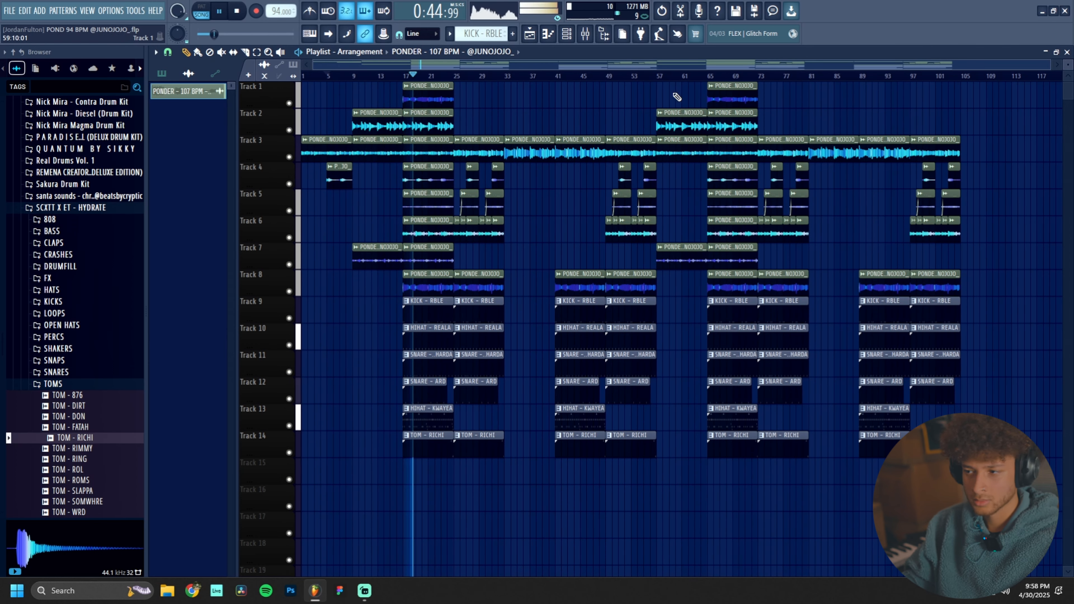
click(662, 78)
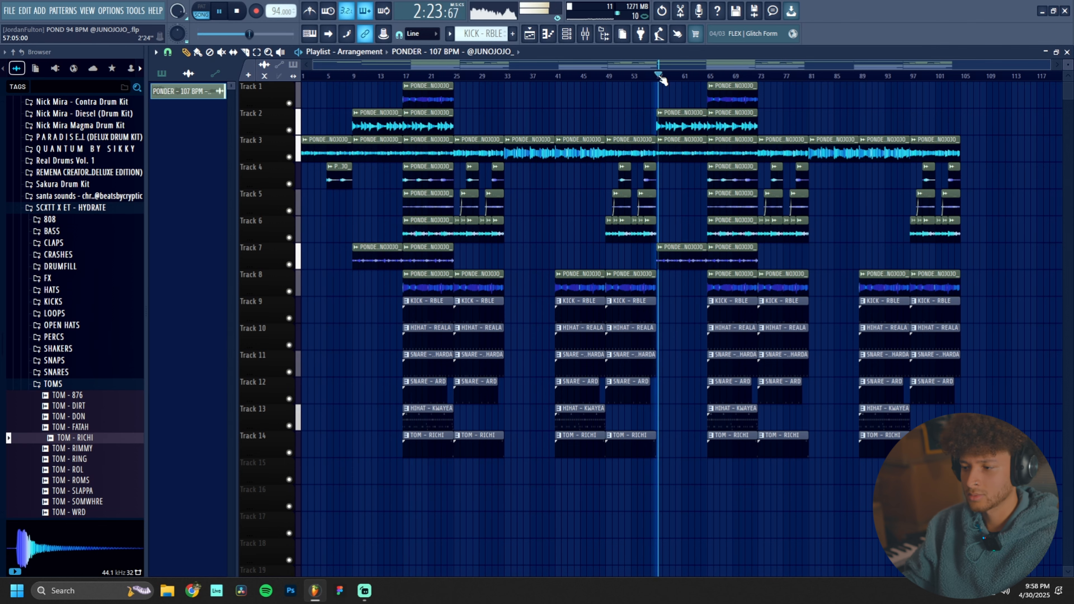
click(707, 77)
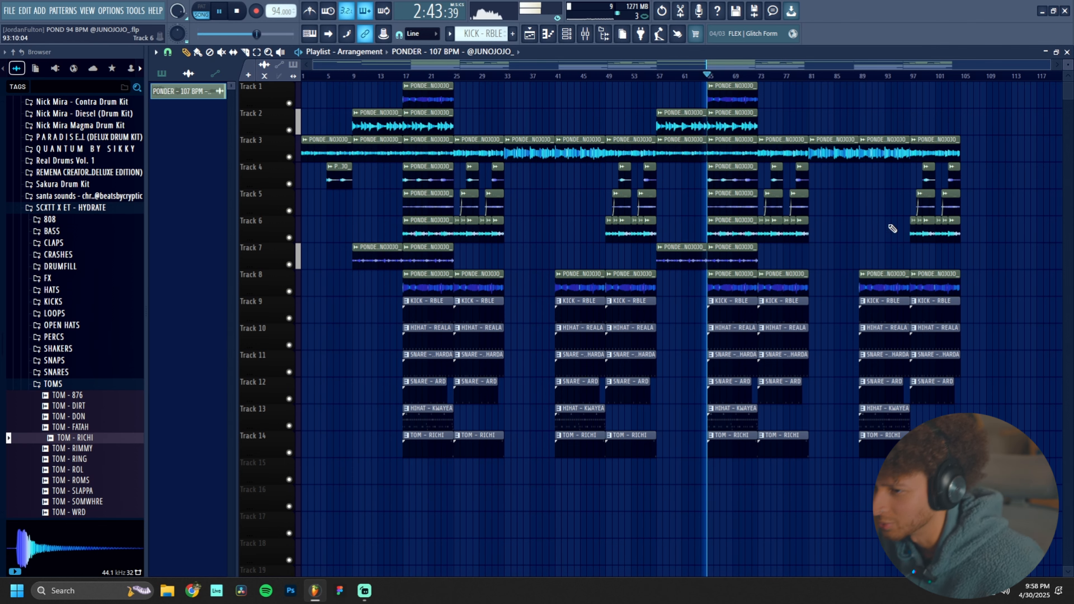
Step: Delete all duplicated clips from bar 81 onward and stop playback
scroll(969, 402, up, 3)
drag(983, 470, 692, 138)
key(Delete)
key(space)
click(592, 78)
scroll(592, 78, down, 3)
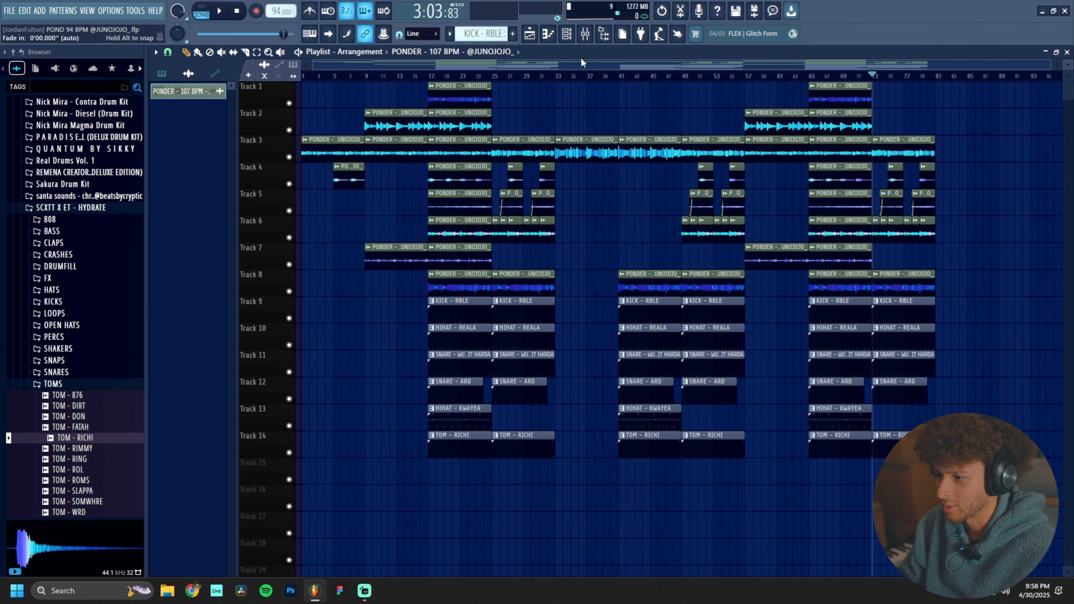
Step: Add FilterFreak2 to the first free effect slot of the mixer's Master track
key(F9)
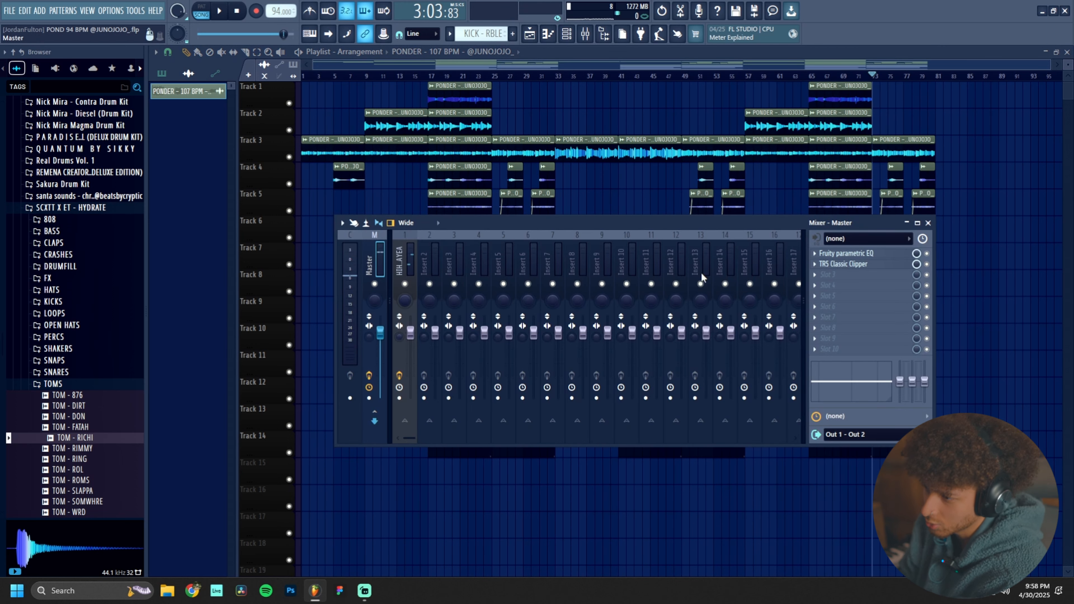
click(822, 274)
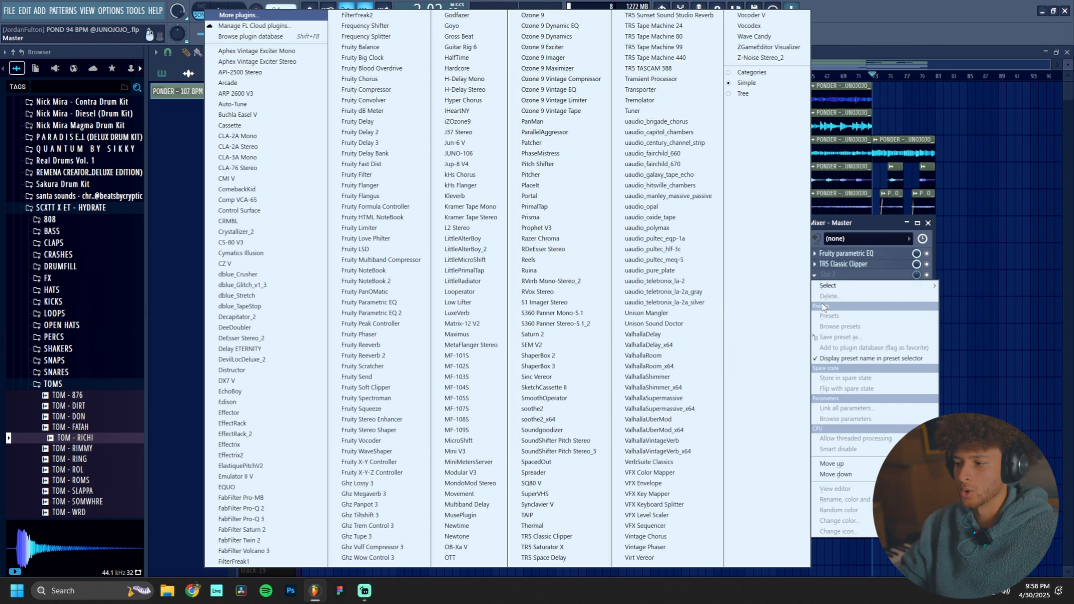
click(358, 15)
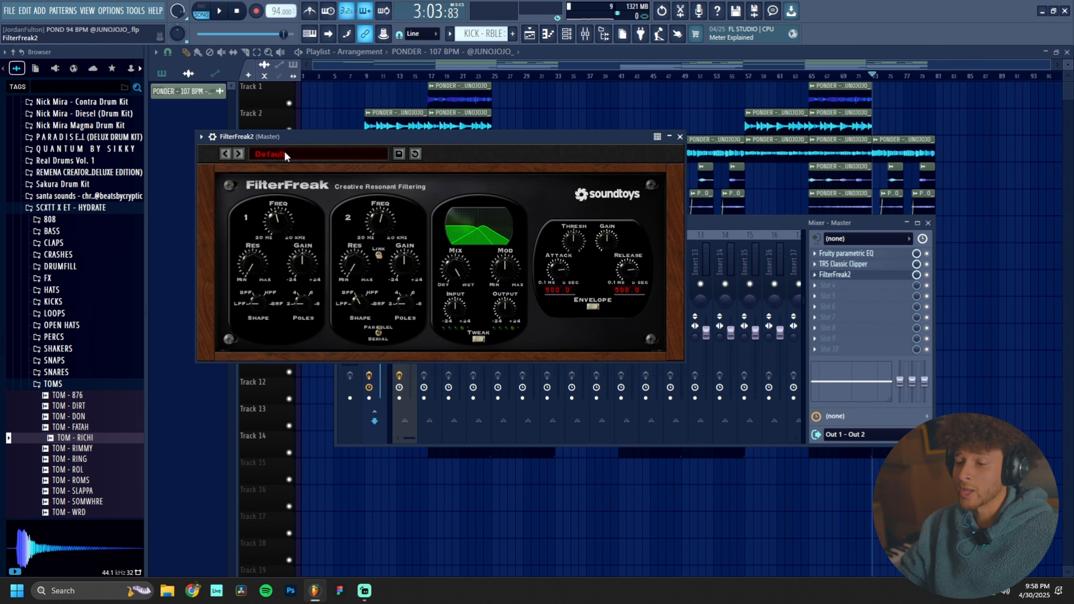
Step: Load the rhythmic FilterFreak2 preset Distorted Staccato 8ths B, start playback and step on to the Groovee Step preset
click(284, 153)
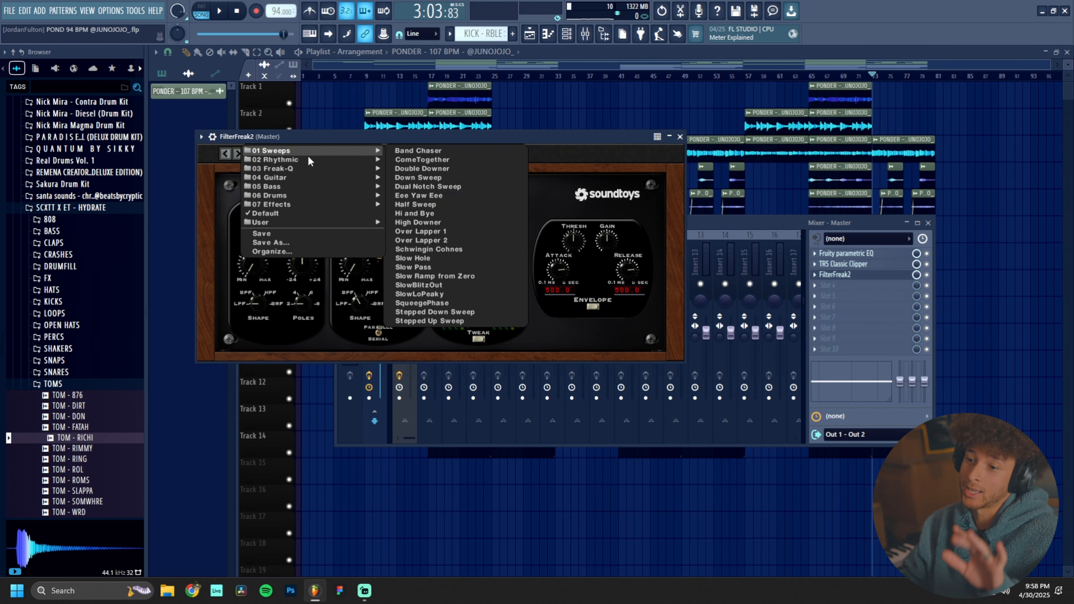
mouse_move(292, 159)
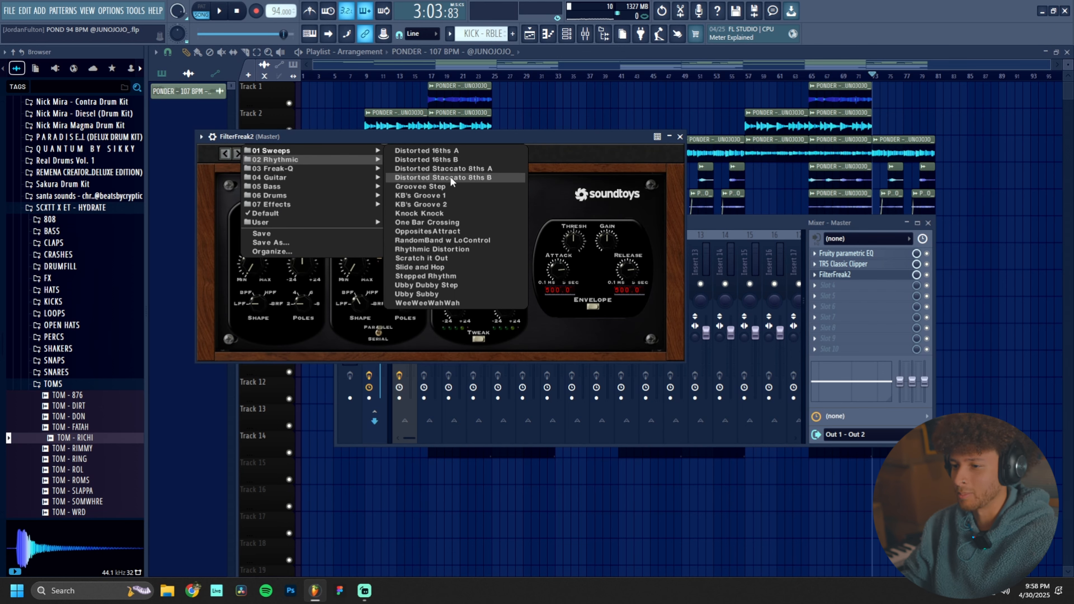
click(450, 177)
click(219, 10)
click(239, 153)
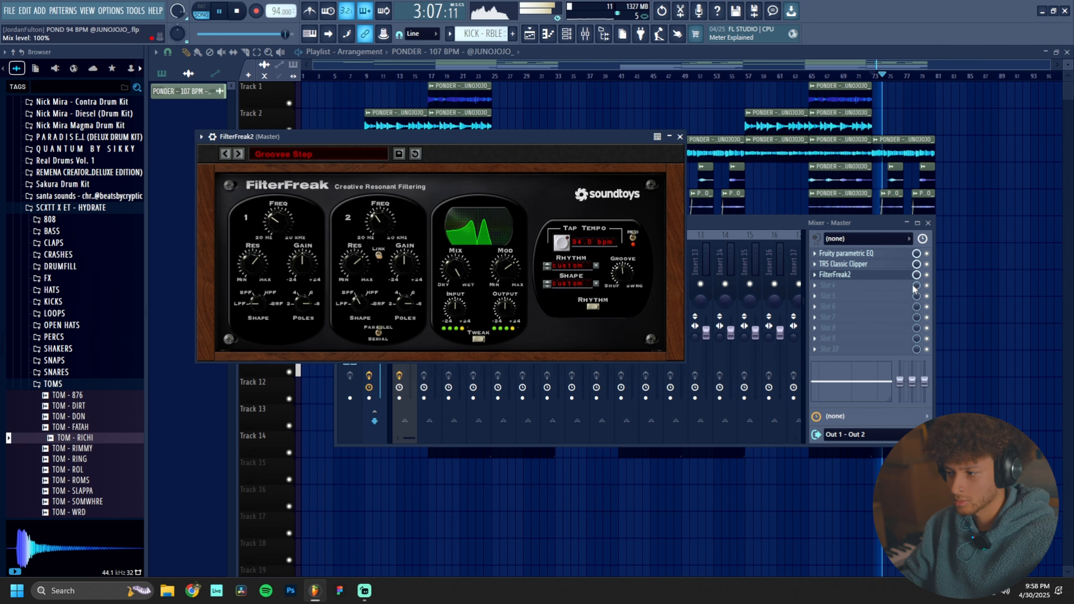
Step: Move FilterFreak2 above the other Master effects and select bars 73 to 80 of the arrangement for looped playback
scroll(927, 276, up, 2)
right_click(971, 257)
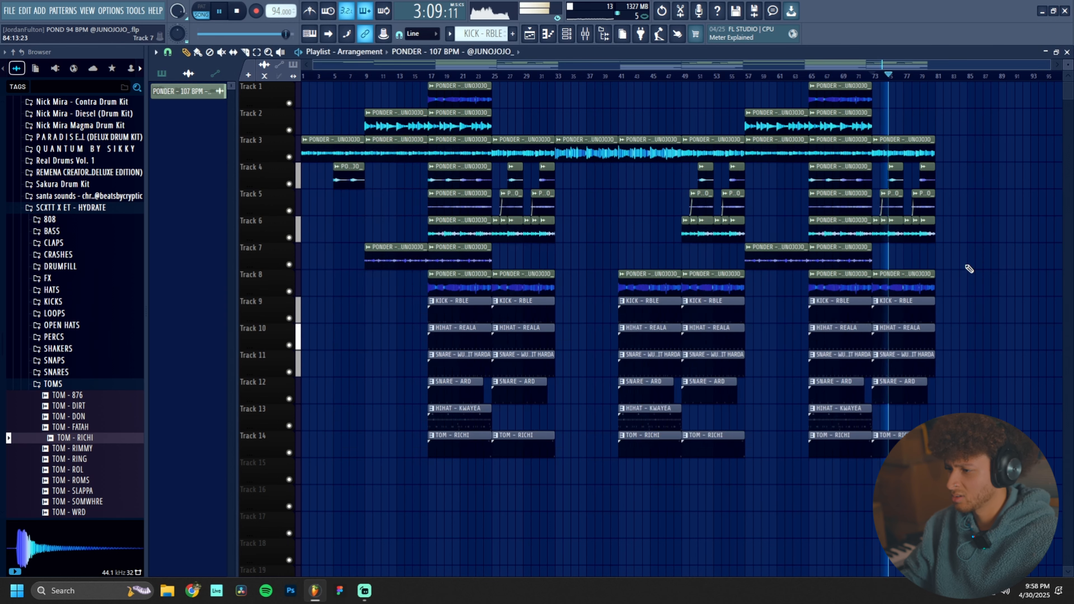
scroll(964, 254, up, 5)
drag(626, 77, 877, 101)
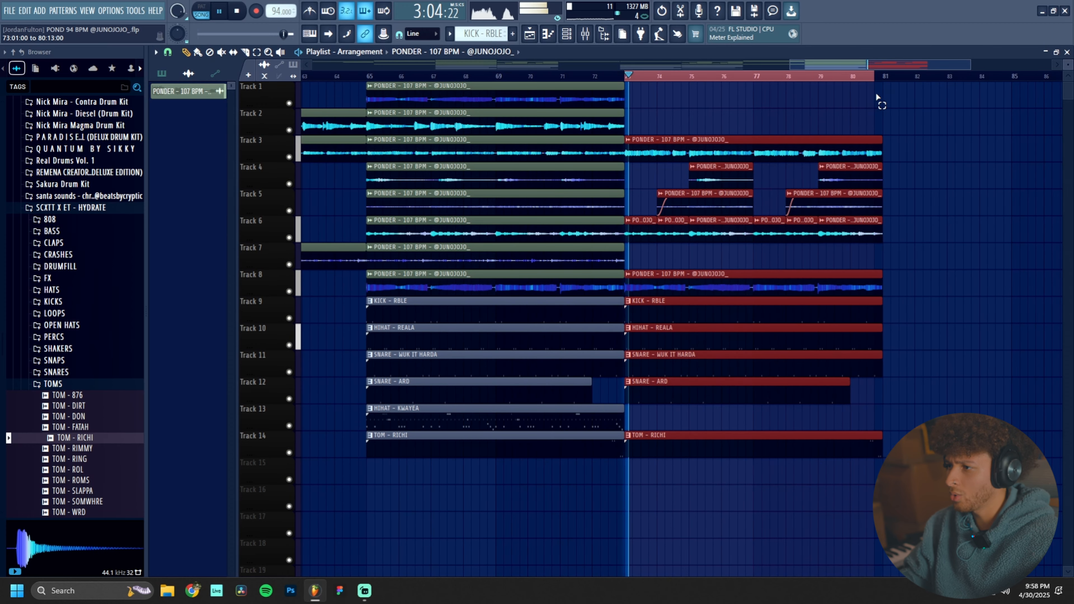
Step: Reopen FilterFreak2 on the Master track and step forward to the One Bar Crossing preset
click(585, 34)
click(835, 253)
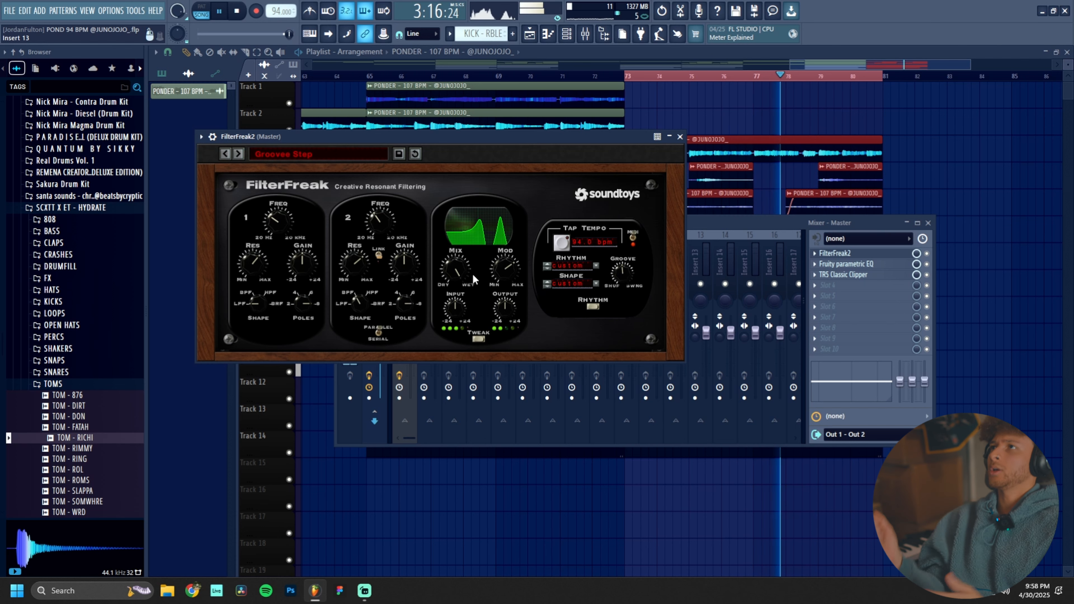
click(238, 153)
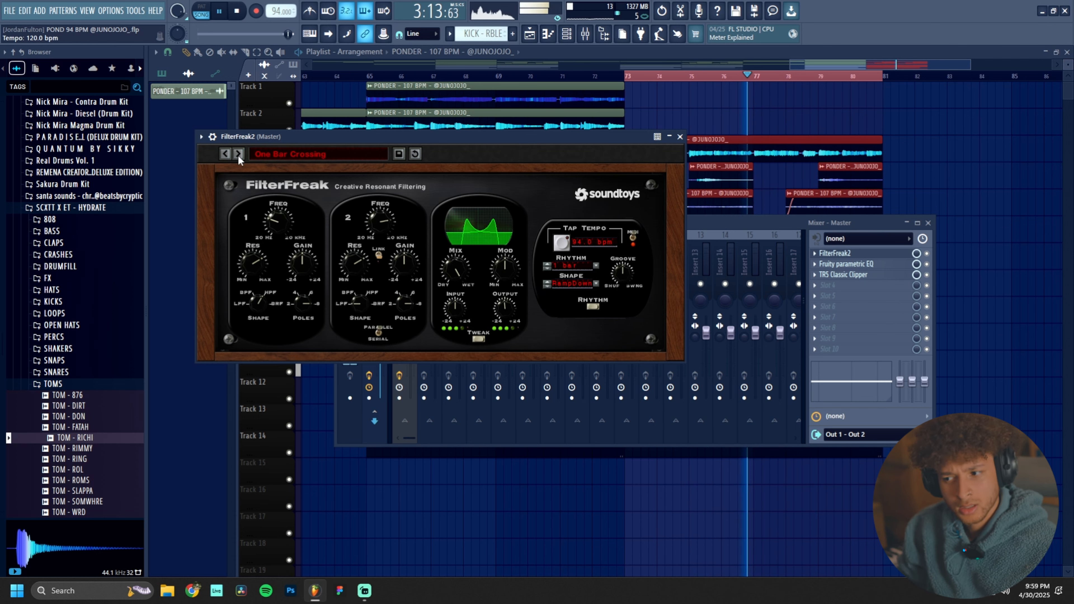
Step: Stop playback and render the Master output of the selected bars 73 to 80 to an audio clip
click(861, 225)
click(237, 11)
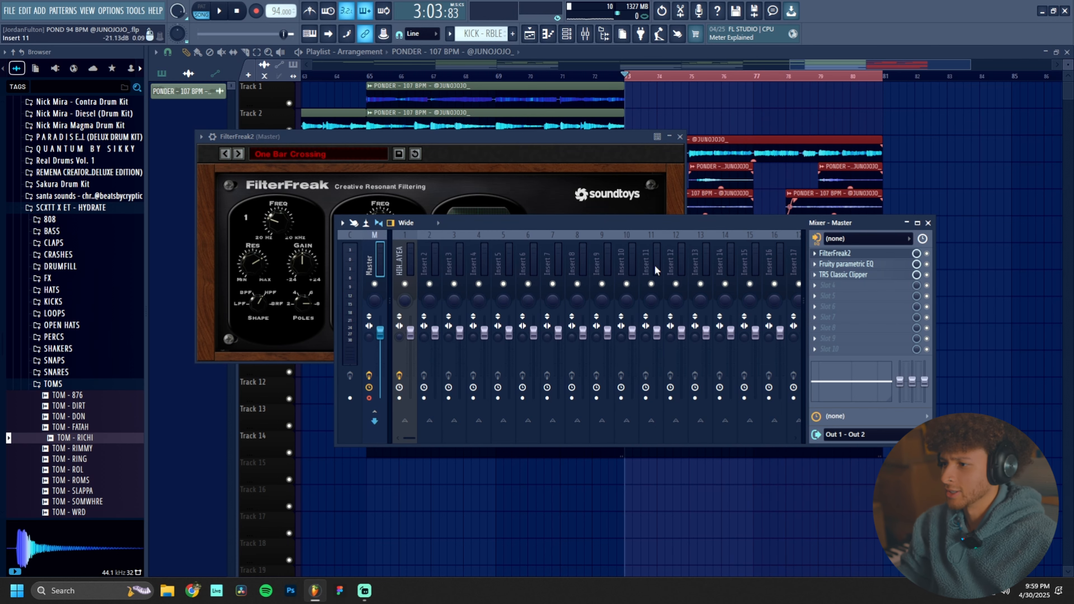
key(alt+r)
click(636, 386)
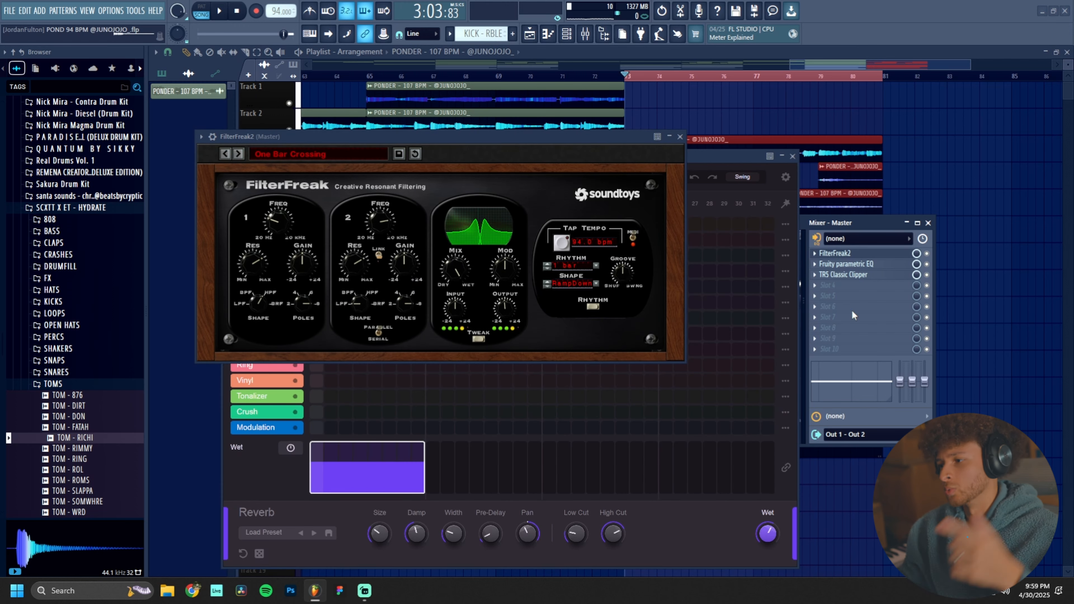
Step: Delete the original loop and pattern clips in bars 73 to 80, keeping the rendered Master clip
click(916, 141)
ctrl+drag(886, 444, 640, 148)
key(Delete)
Step: Time-stretch the rendered Master clip to 11 bars, then bypass the Master's Fruity parametric EQ and start playback
double_click(699, 457)
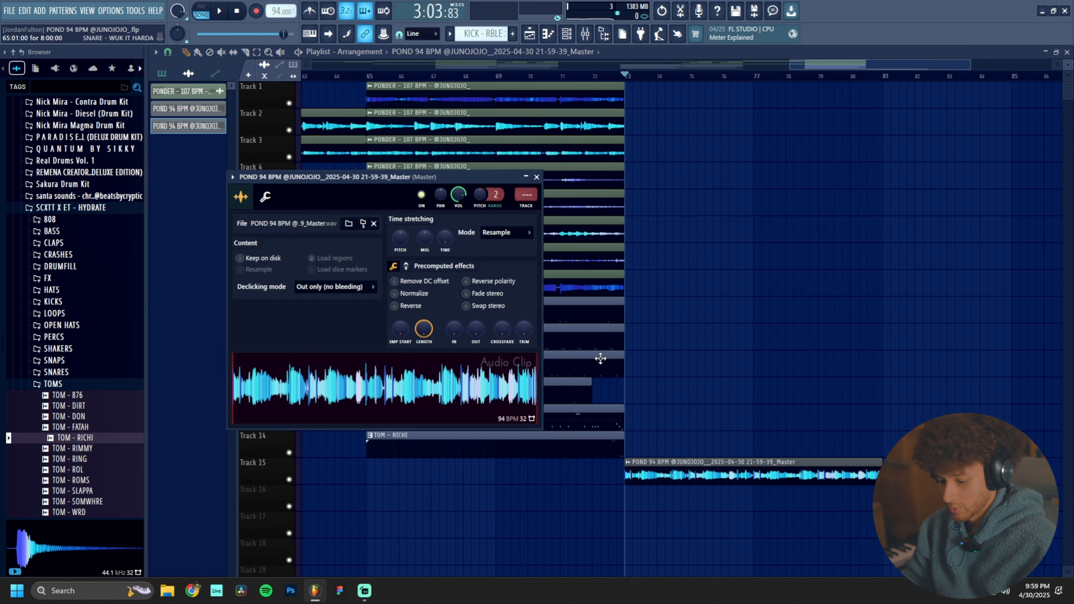
drag(445, 238, 445, 210)
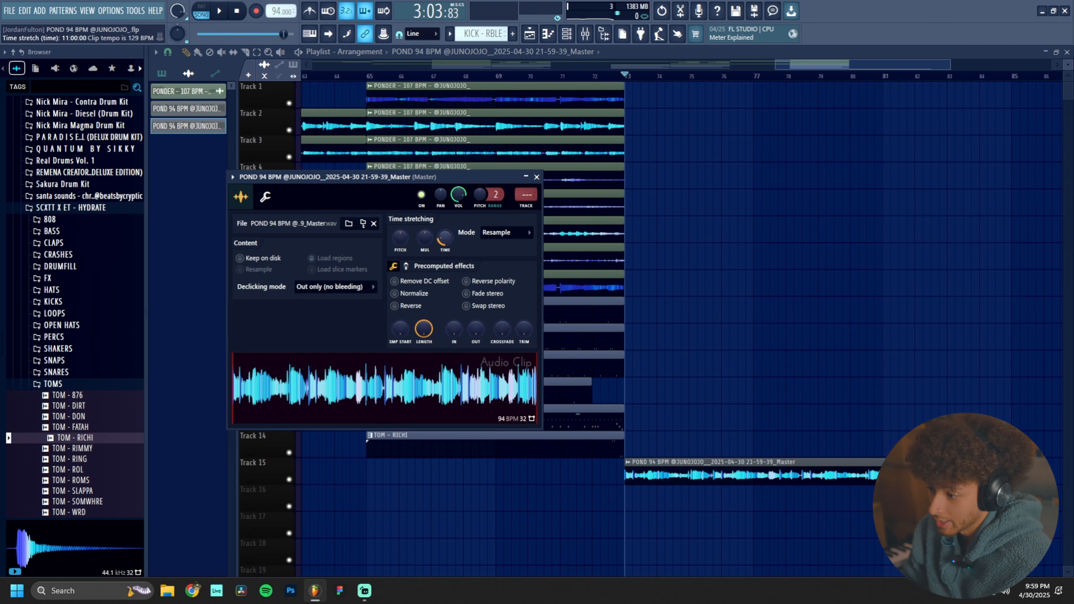
click(585, 38)
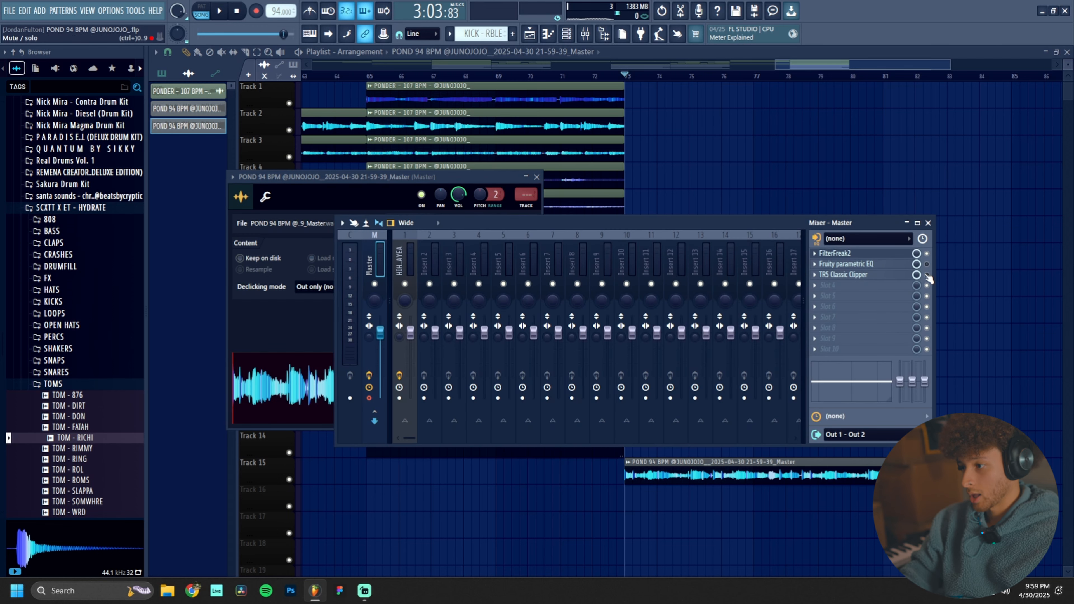
key(F12)
key(space)
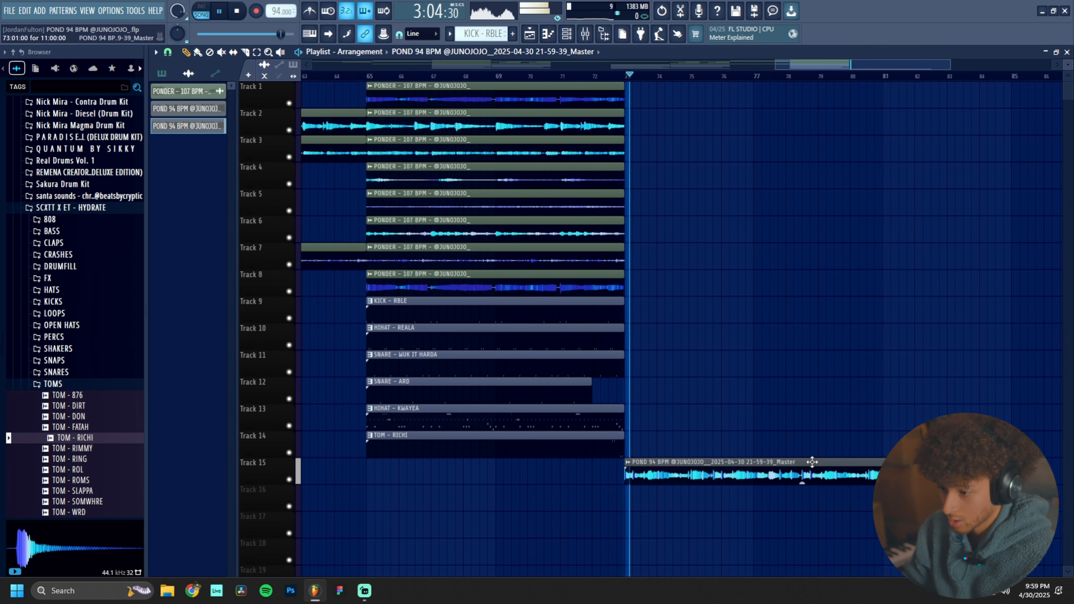
Step: Route the rendered Master clip to mixer insert 2 and add ValhallaVintageVerb_x64 in its third effect slot
double_click(808, 475)
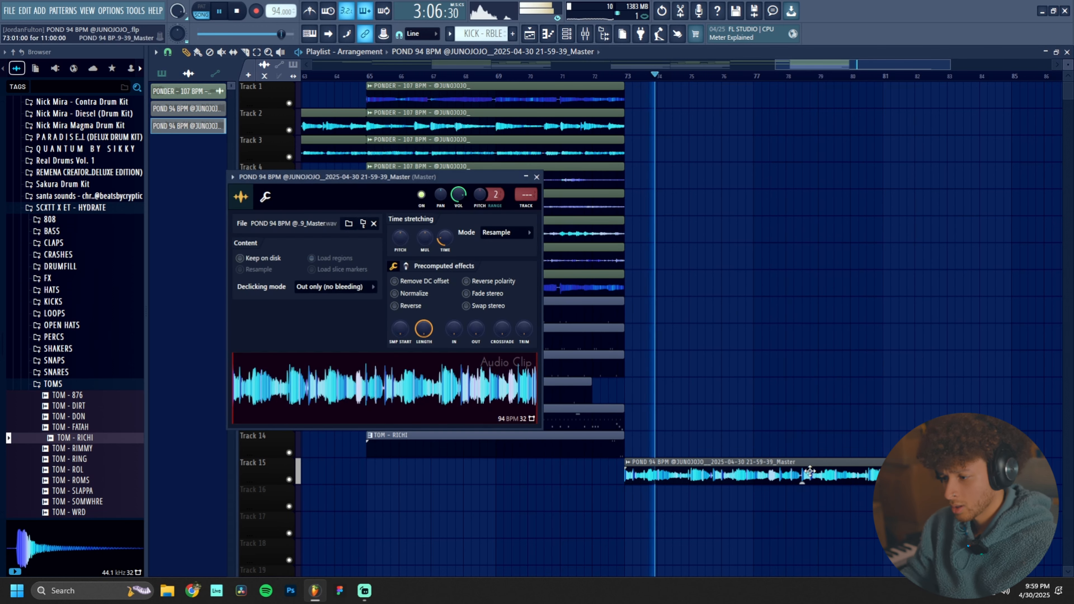
click(526, 206)
click(835, 274)
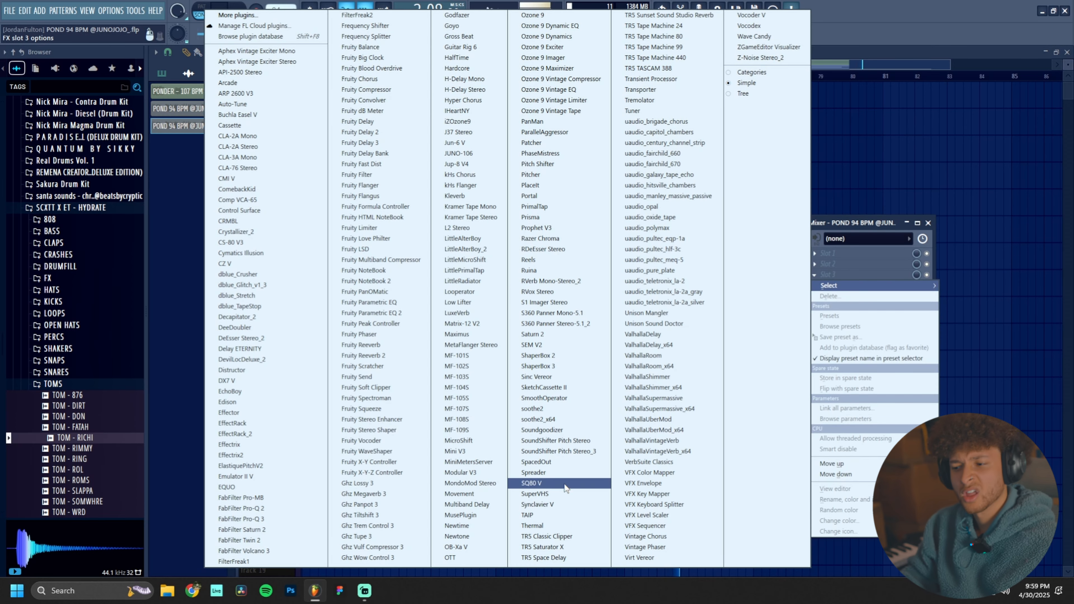
click(666, 451)
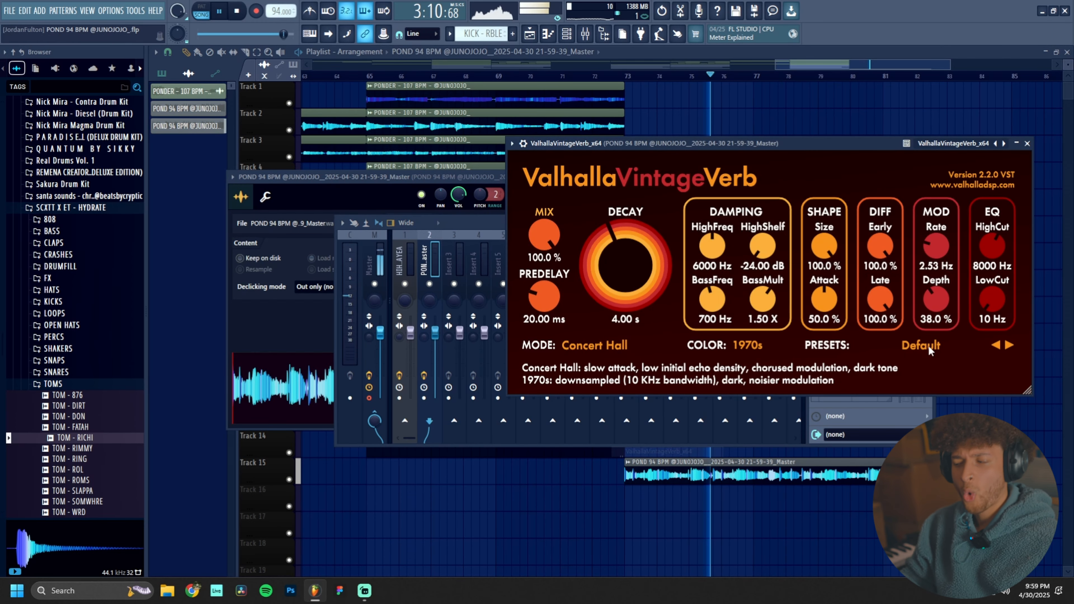
Step: Load the Ambience preset in ValhallaVintageVerb and replay the rendered clip from bar 73
click(928, 345)
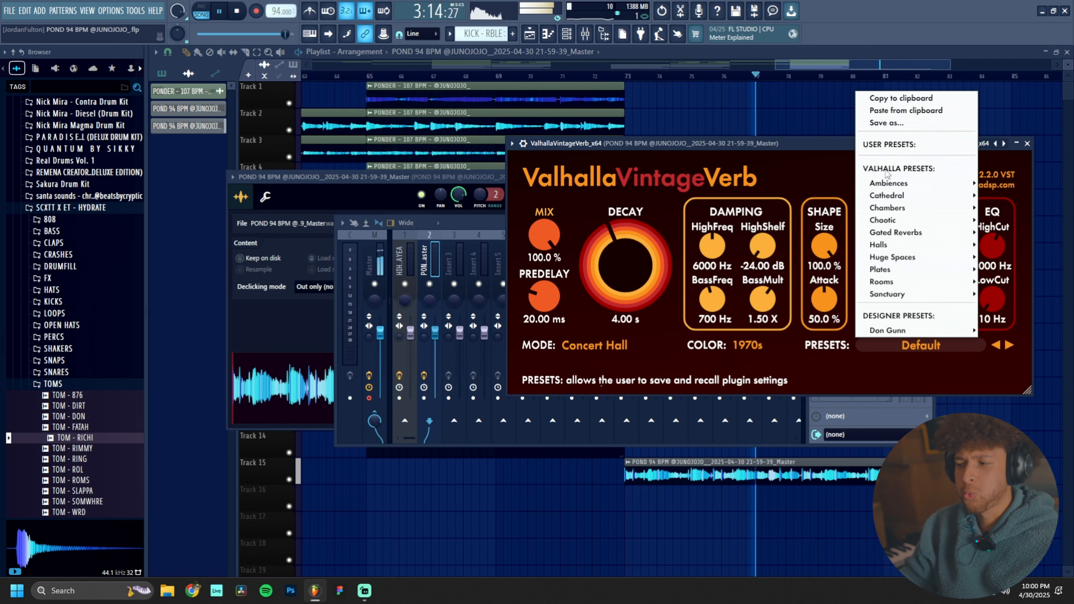
mouse_move(892, 182)
click(845, 185)
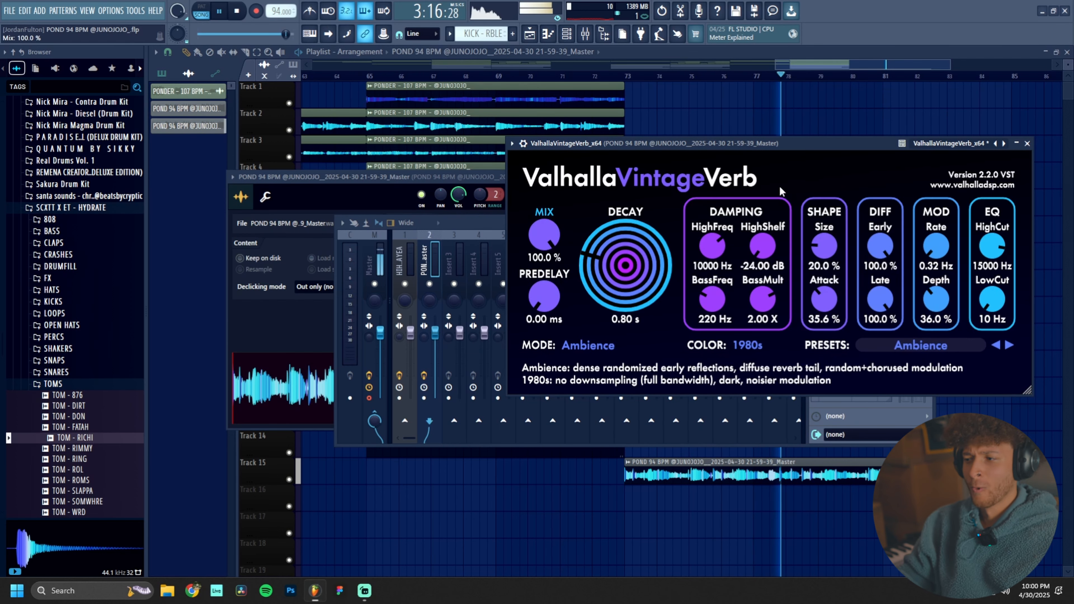
key(F12)
click(627, 76)
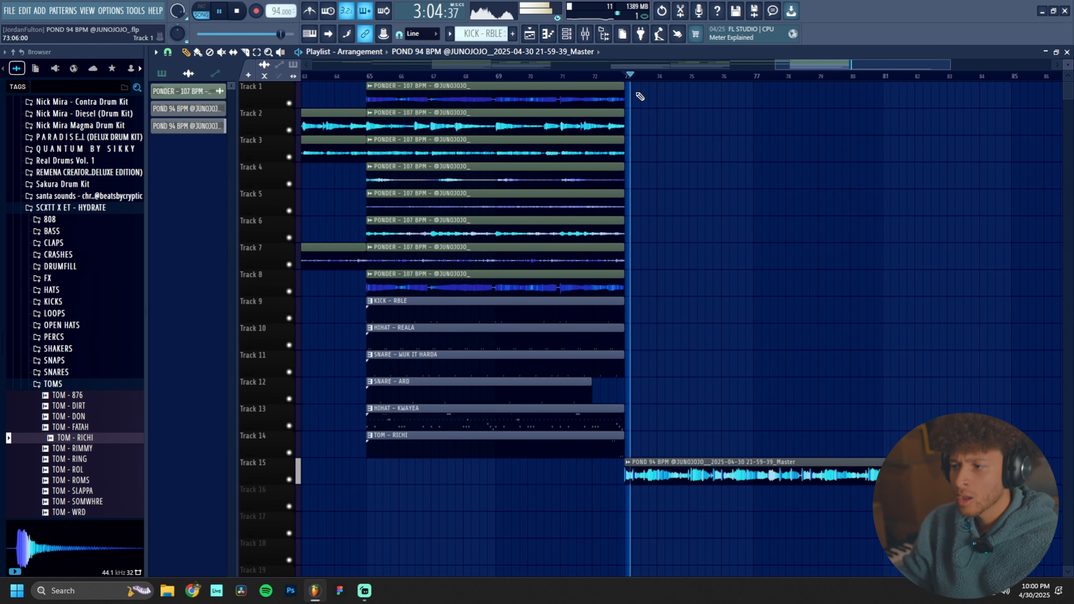
key(F9)
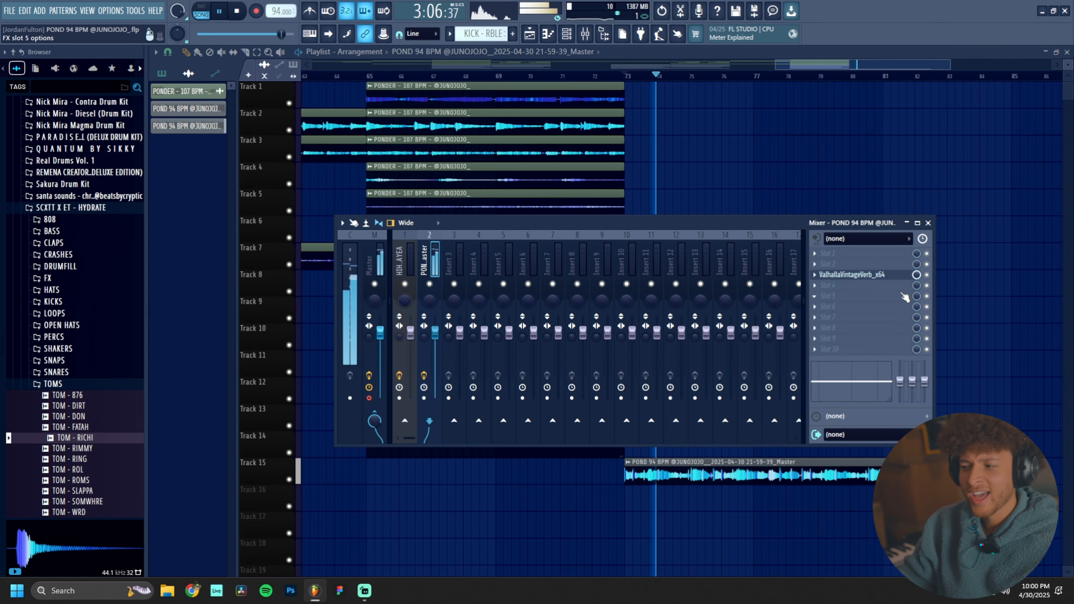
key(F9)
Step: Slice the PONDER loop clips on Tracks 1 to 8 about midway through bar 72 and delete the tail pieces
scroll(582, 300, up, 3)
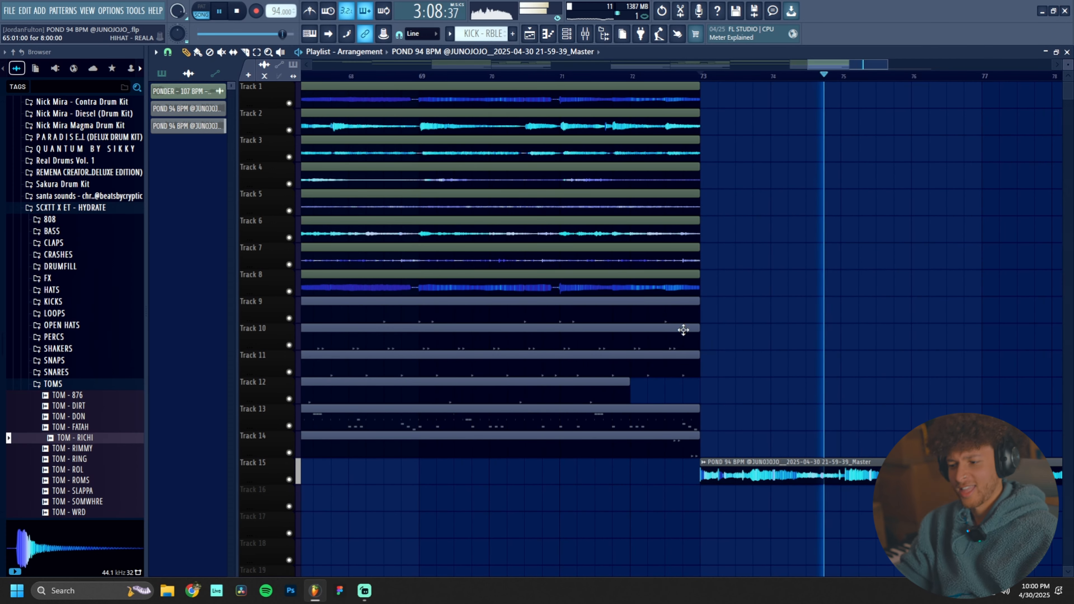
scroll(667, 357, up, 2)
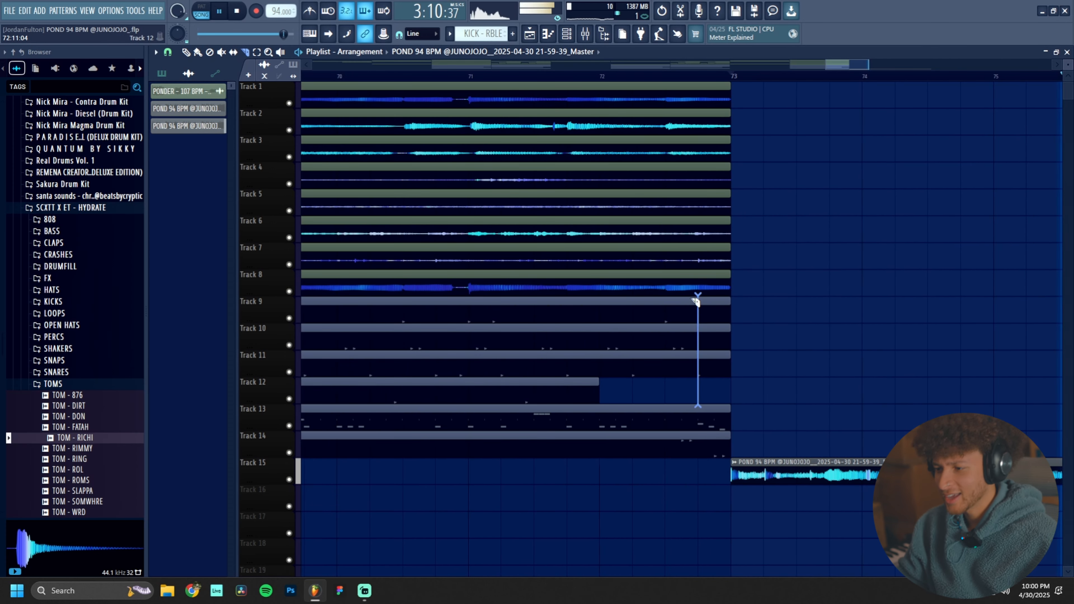
drag(678, 90, 697, 292)
key(Delete)
scroll(744, 419, down, 2)
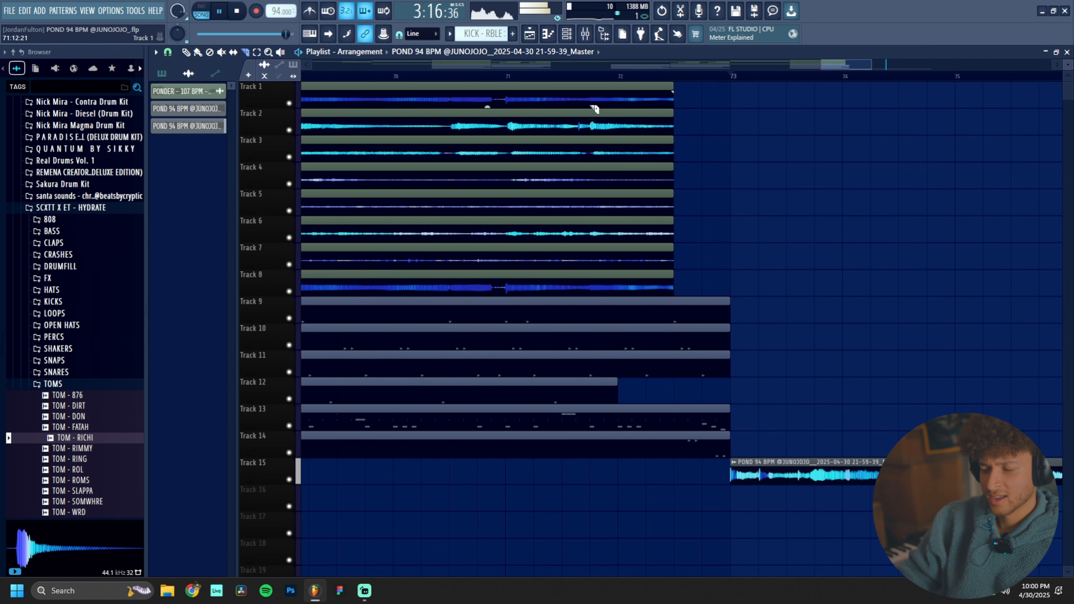
scroll(609, 199, down, 4)
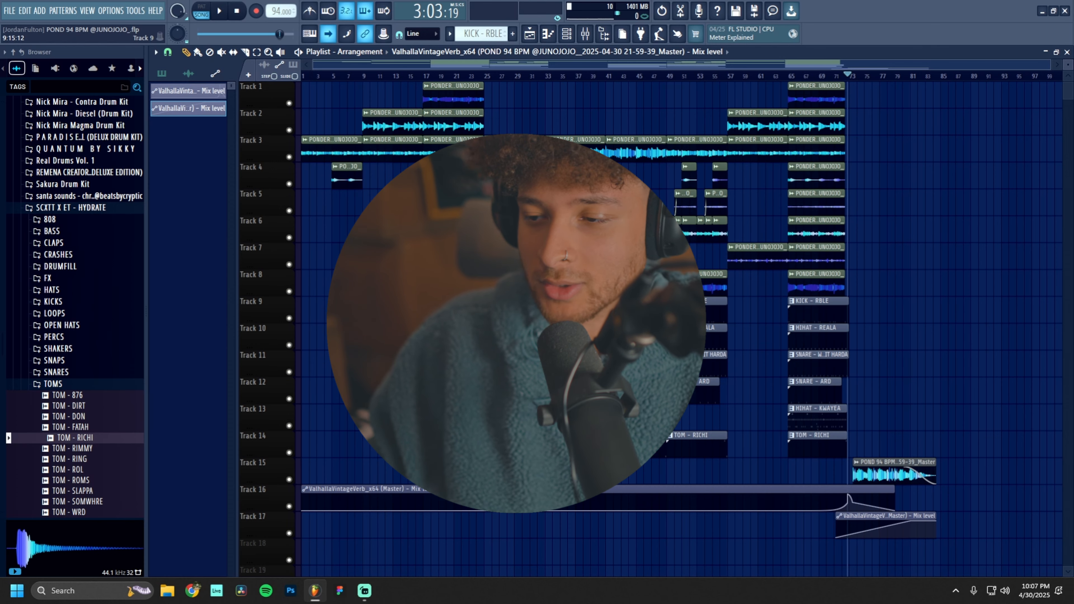
scroll(461, 106, up, 3)
scroll(415, 248, right, 5)
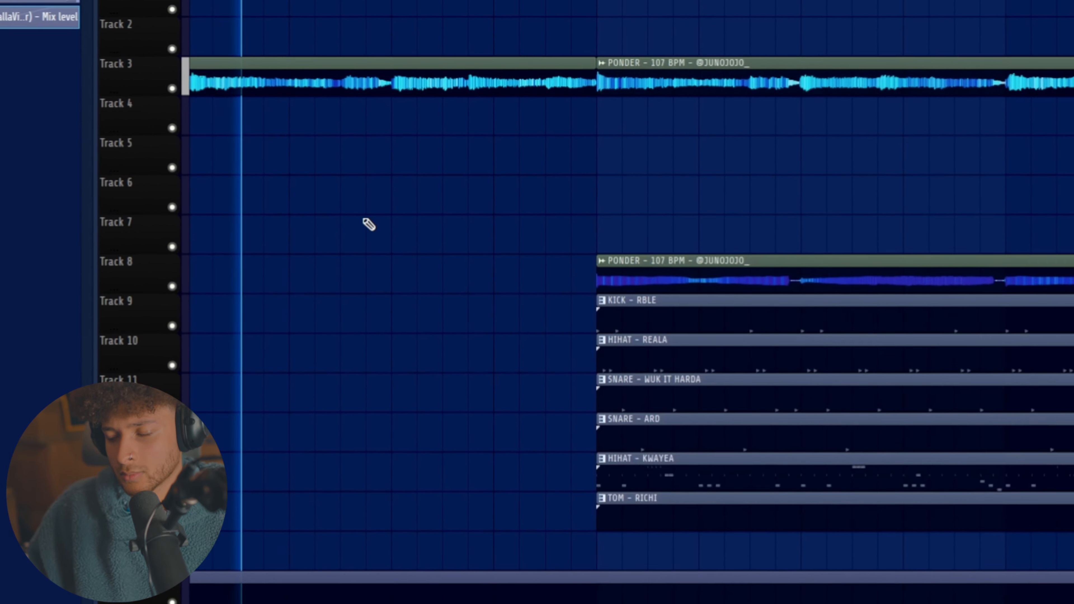